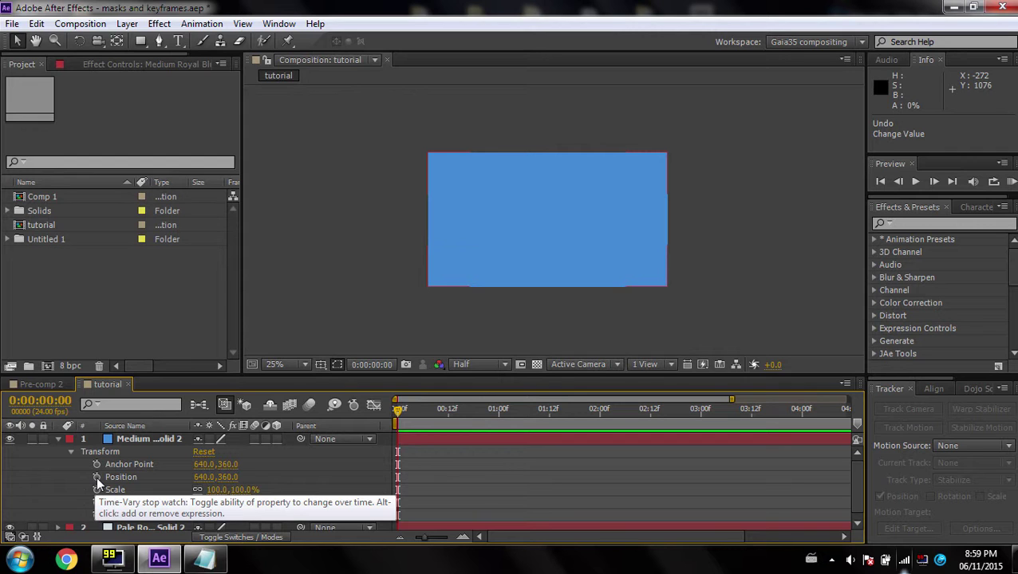
Step: Keyframe the blue solid's position from the first frame, with moves at 0:00:00:06, 0:00:01:06 and 0:00:01:23 (708, 352; 596, 396; 620, 344)
{"action": "left_click", "coordinate": [97, 476]}
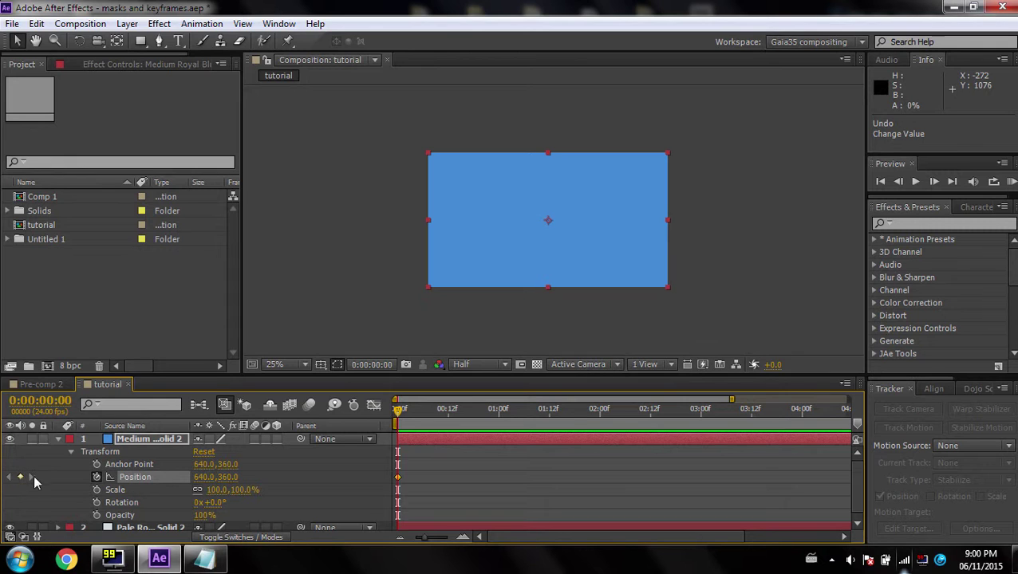
{"action": "left_click", "coordinate": [423, 412]}
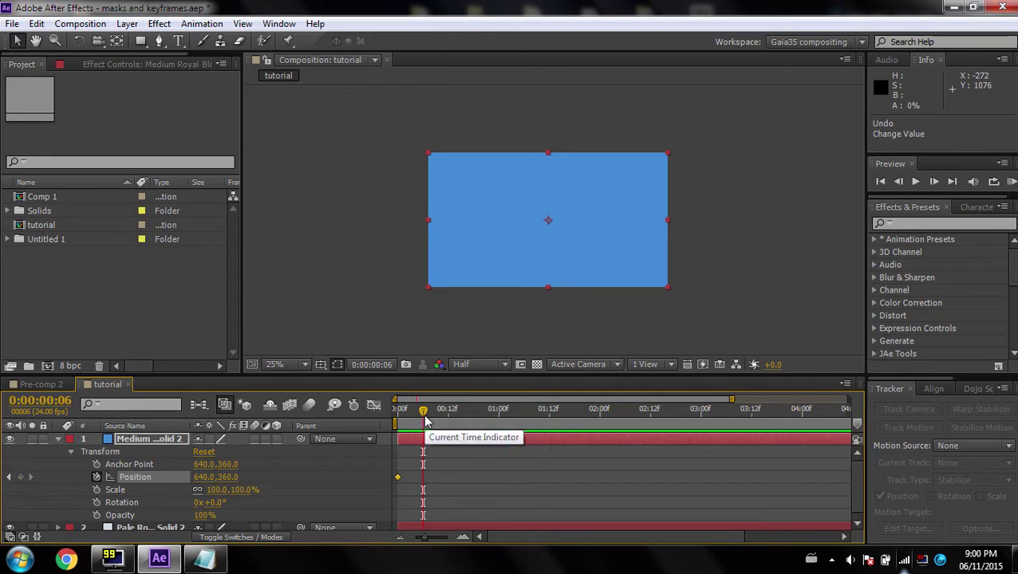
{"action": "left_click_drag", "start_coordinate": [504, 267], "coordinate": [517, 265]}
{"action": "left_click", "coordinate": [525, 409]}
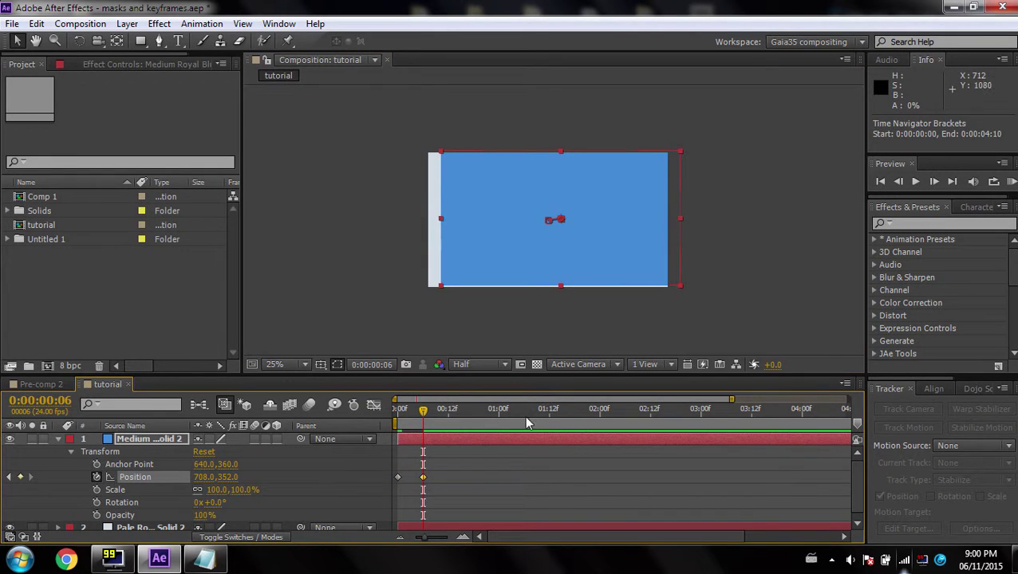
{"action": "left_click_drag", "start_coordinate": [589, 268], "coordinate": [559, 243]}
{"action": "left_click", "coordinate": [597, 409]}
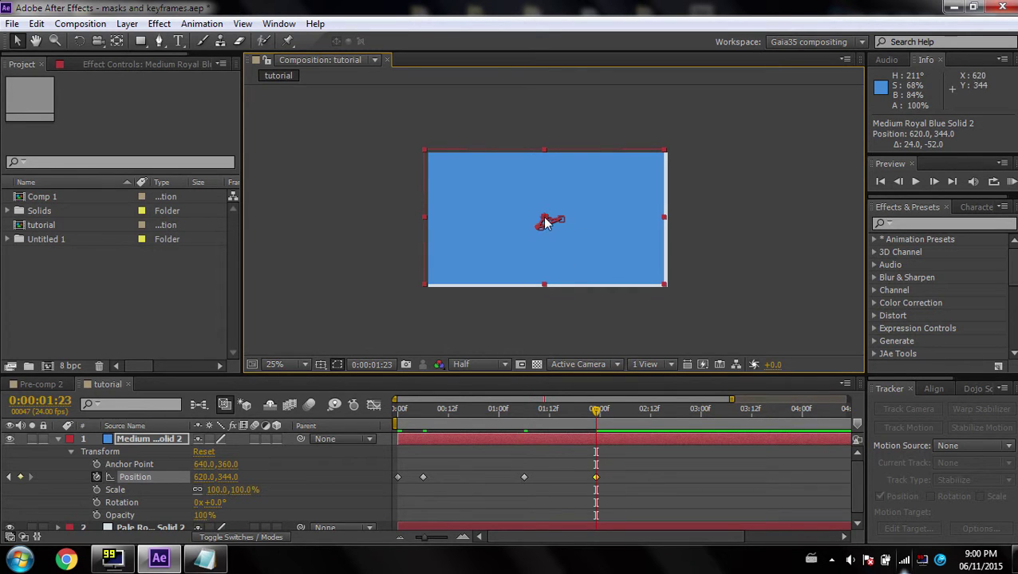
{"action": "scroll", "coordinate": [545, 220], "scroll_direction": "up", "scroll_amount": 4}
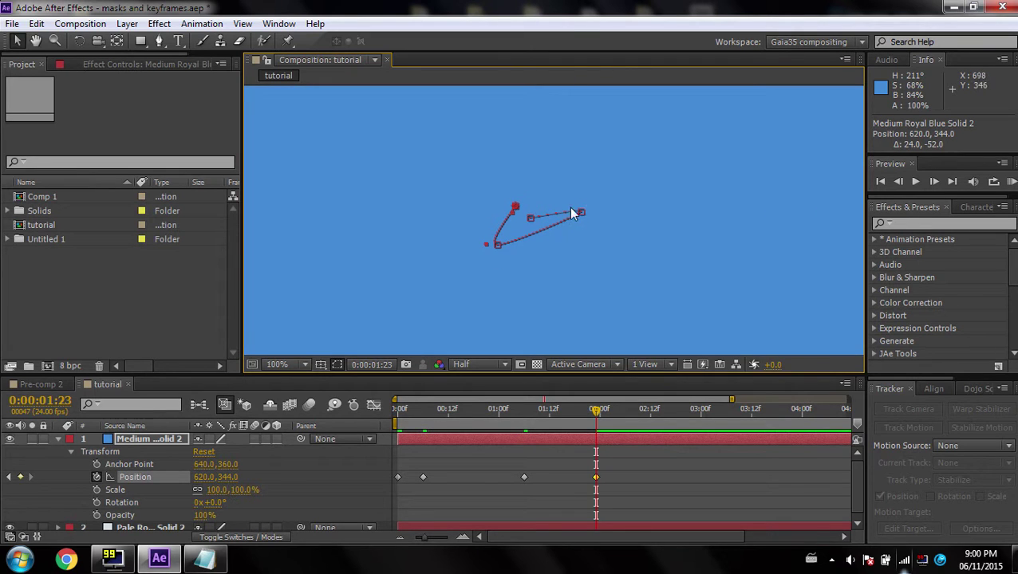
Step: Step back through the position keyframes to the first one and forward again to the last one
{"action": "left_click", "coordinate": [9, 477]}
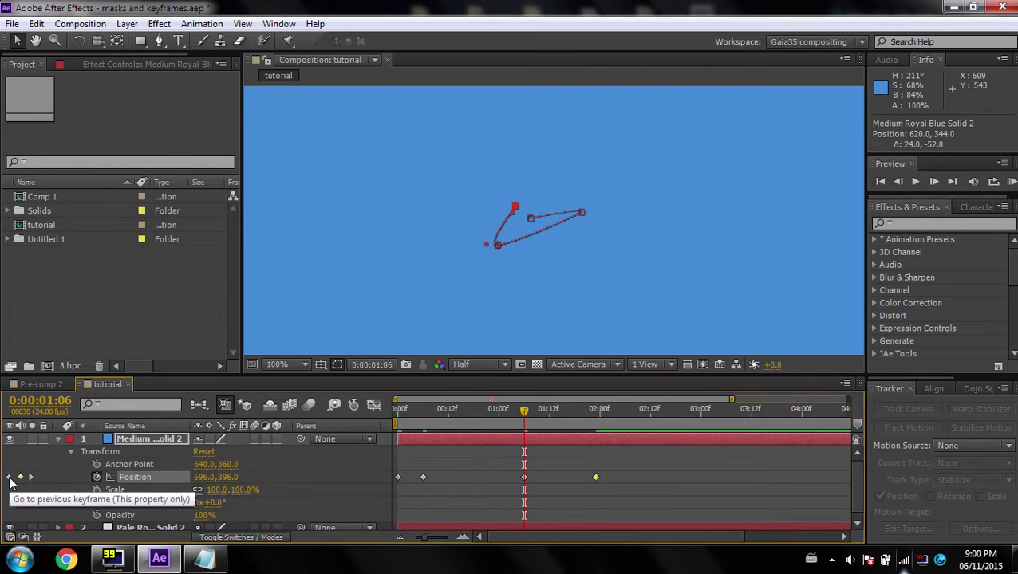
{"action": "left_click", "coordinate": [9, 477]}
{"action": "left_click", "coordinate": [9, 477]}
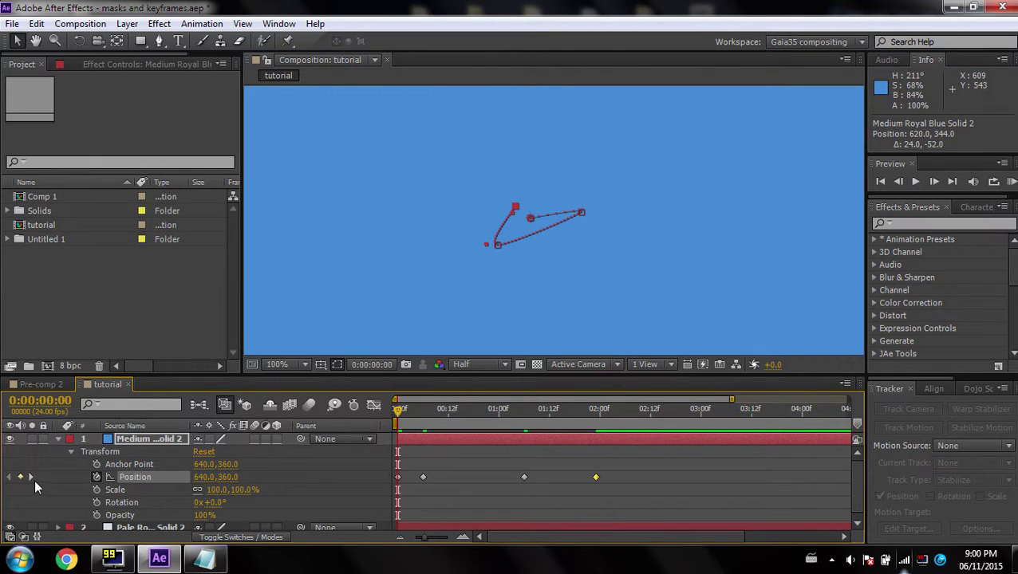
{"action": "left_click", "coordinate": [30, 476]}
{"action": "left_click", "coordinate": [30, 476]}
{"action": "left_click", "coordinate": [30, 476]}
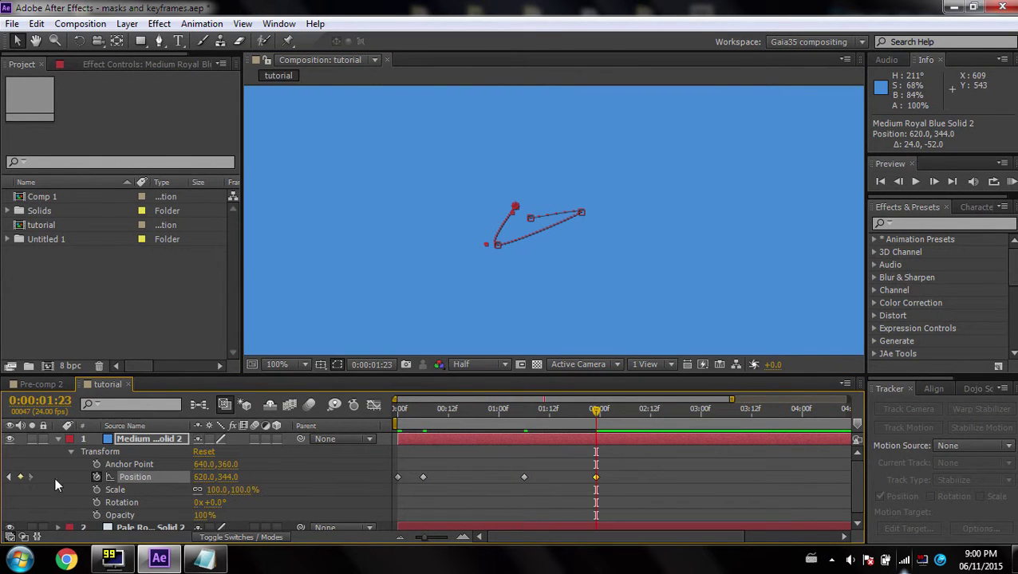
Step: Undo all position keyframes on the blue solid, including the enabled position animation, and deselect the layer
{"action": "key", "text": "ctrl+z"}
{"action": "key", "text": "ctrl+z"}
{"action": "key", "text": "ctrl+z"}
{"action": "key", "text": "ctrl+z"}
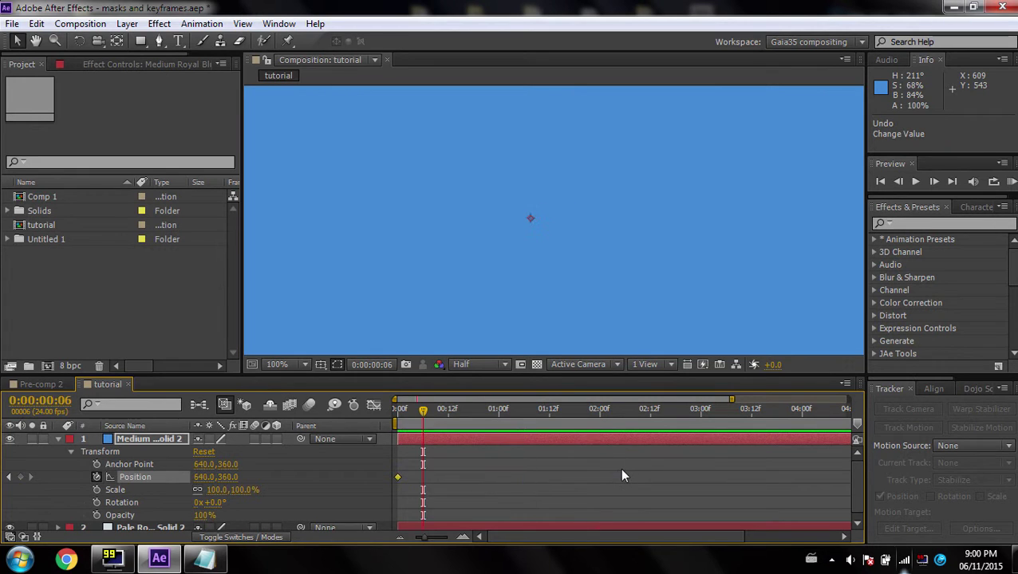
{"action": "scroll", "coordinate": [546, 254], "scroll_direction": "down", "scroll_amount": 2}
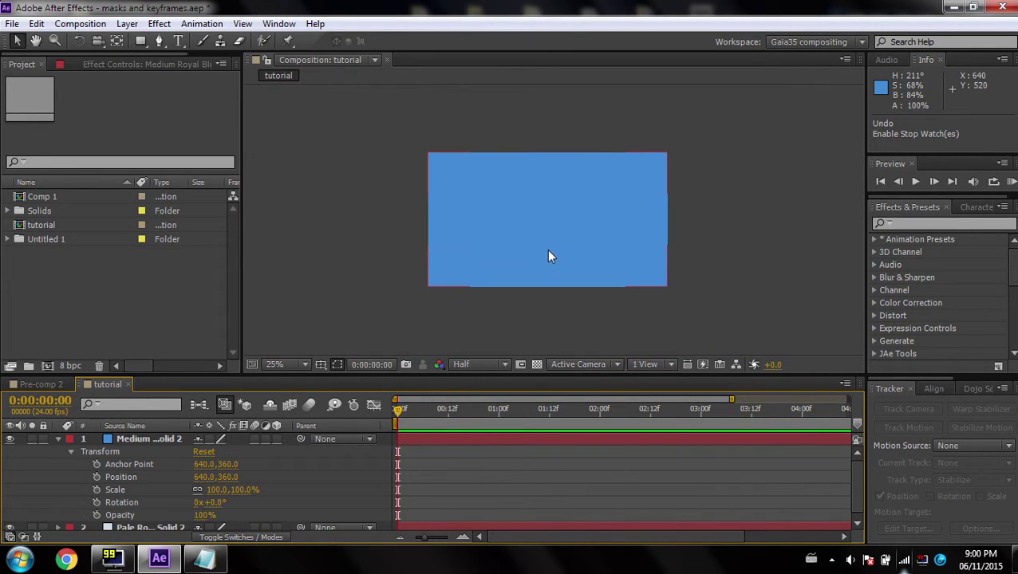
{"action": "left_click", "coordinate": [542, 255]}
{"action": "scroll", "coordinate": [542, 255], "scroll_direction": "up", "scroll_amount": 1}
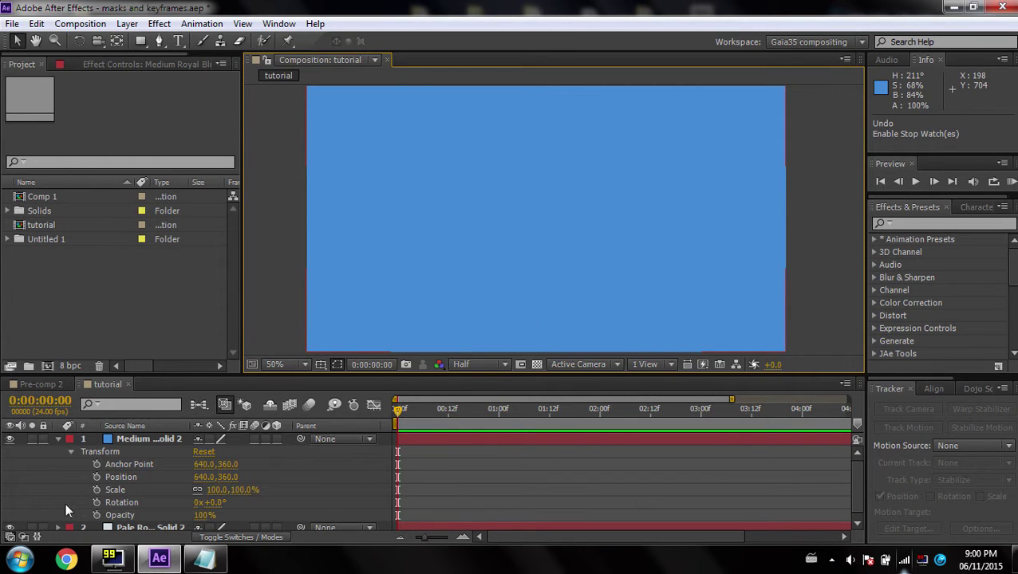
Step: Enable position keyframing on the blue solid at the first frame and move the current time to 0:00:00:12
{"action": "left_click", "coordinate": [97, 478]}
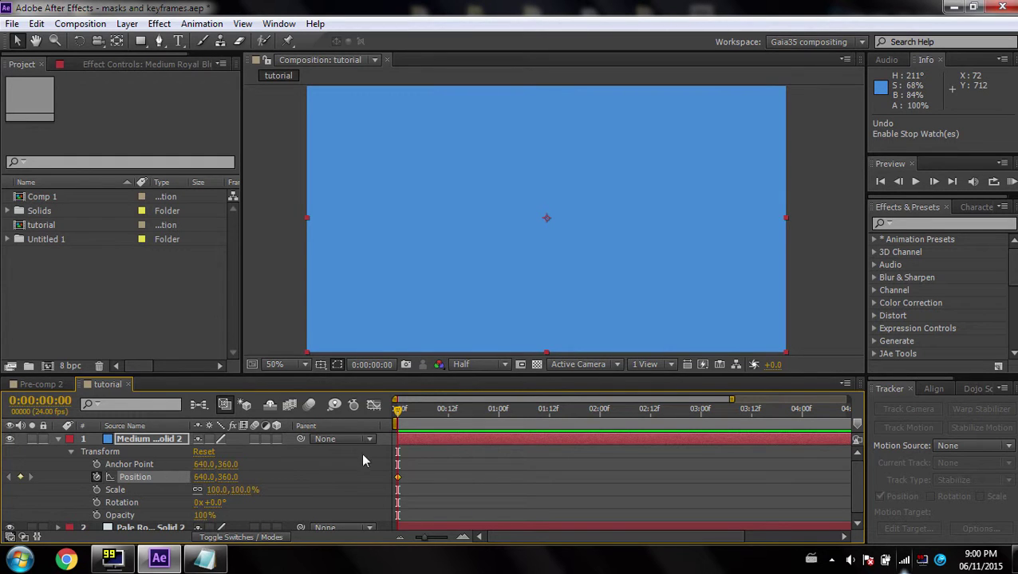
{"action": "left_click_drag", "start_coordinate": [406, 418], "coordinate": [426, 429]}
{"action": "left_click_drag", "start_coordinate": [423, 541], "coordinate": [413, 541]}
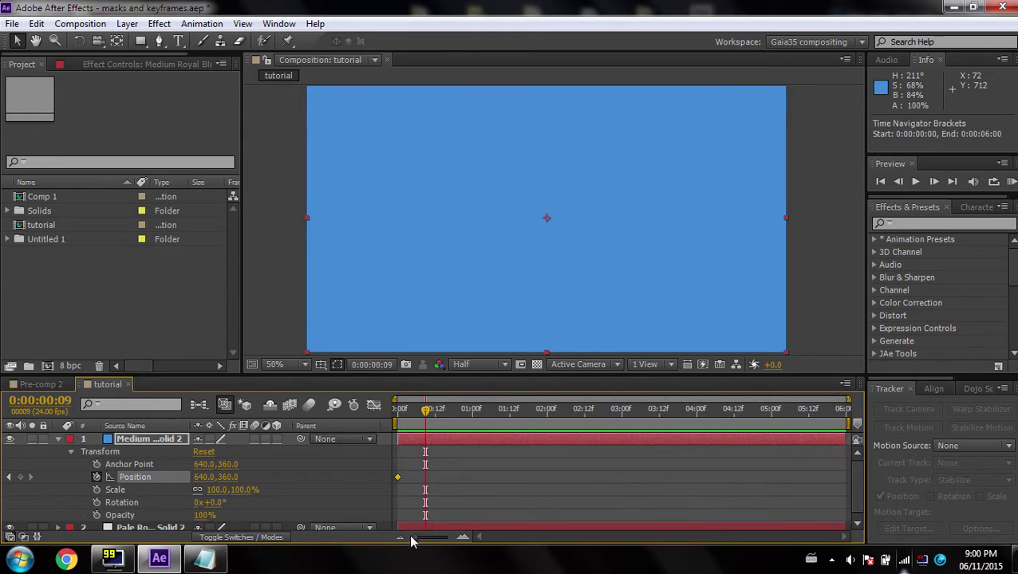
{"action": "left_click_drag", "start_coordinate": [423, 413], "coordinate": [454, 417]}
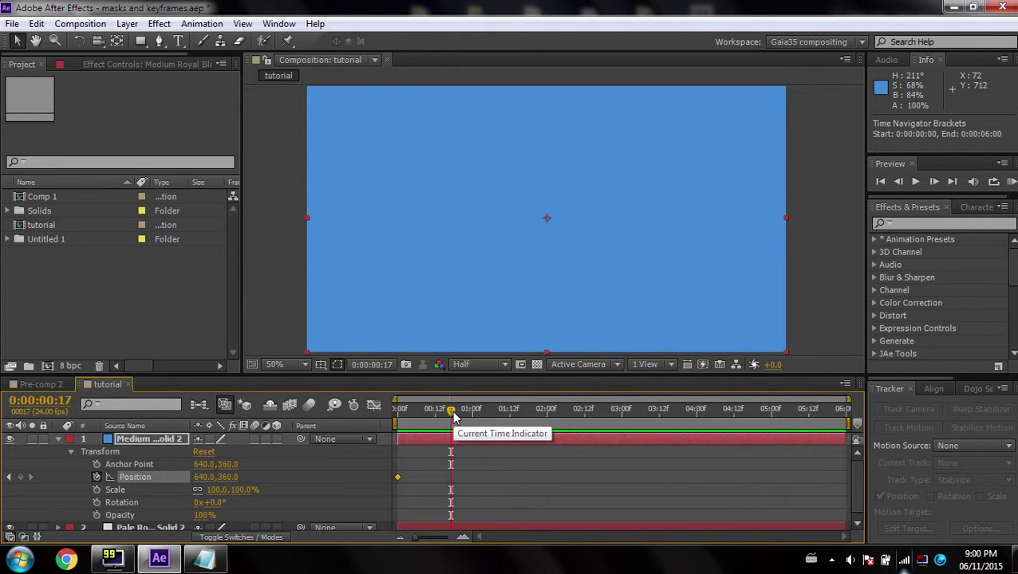
{"action": "mouse_move", "coordinate": [454, 417]}
{"action": "left_mouse_down"}
{"action": "mouse_move", "coordinate": [430, 416]}
{"action": "mouse_move", "coordinate": [437, 419]}
{"action": "left_mouse_up"}
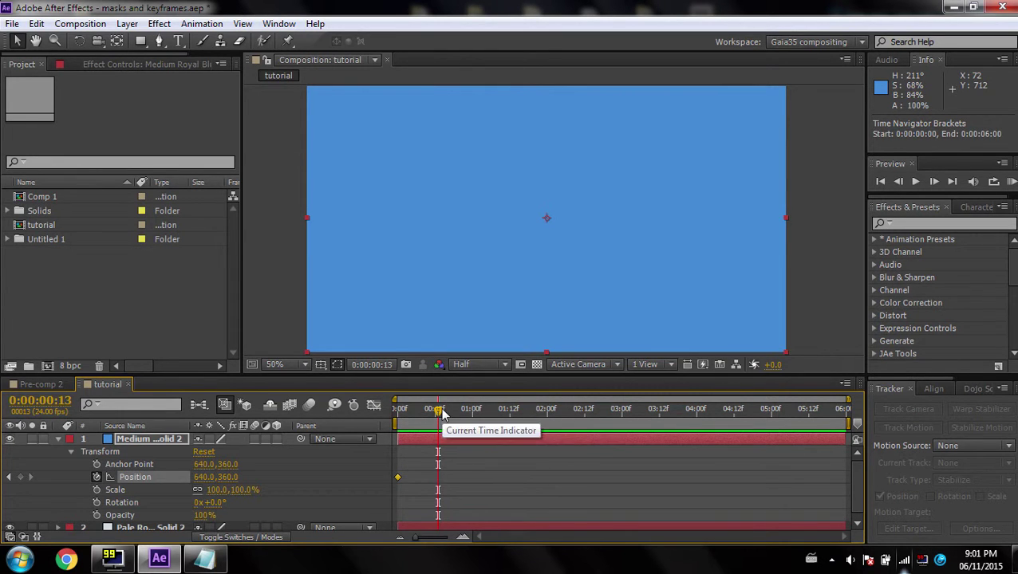
{"action": "left_click_drag", "start_coordinate": [439, 416], "coordinate": [433, 428]}
{"action": "scroll", "coordinate": [422, 420], "scroll_direction": "up", "scroll_amount": 2}
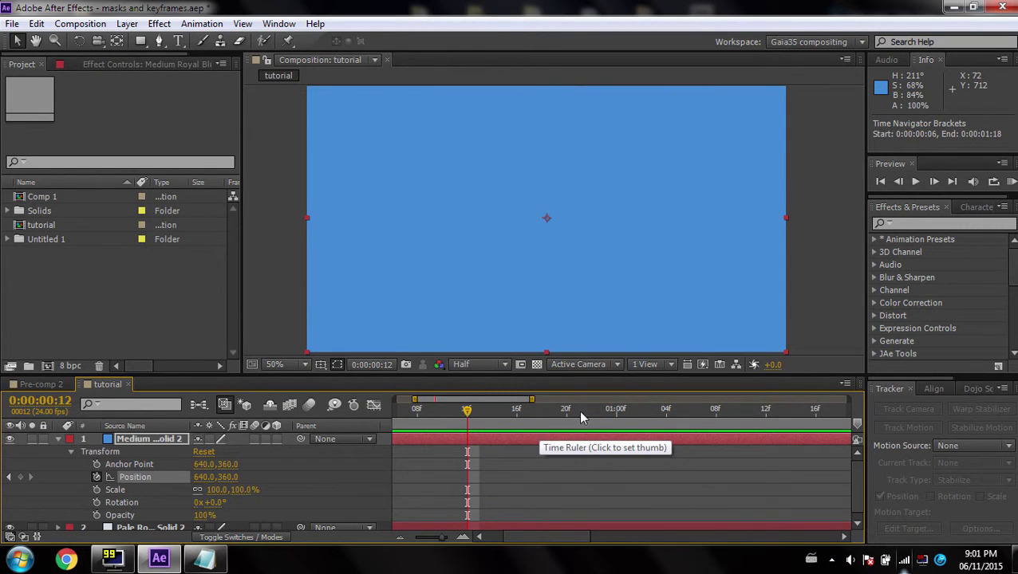
{"action": "scroll", "coordinate": [470, 465], "scroll_direction": "down", "scroll_amount": 4}
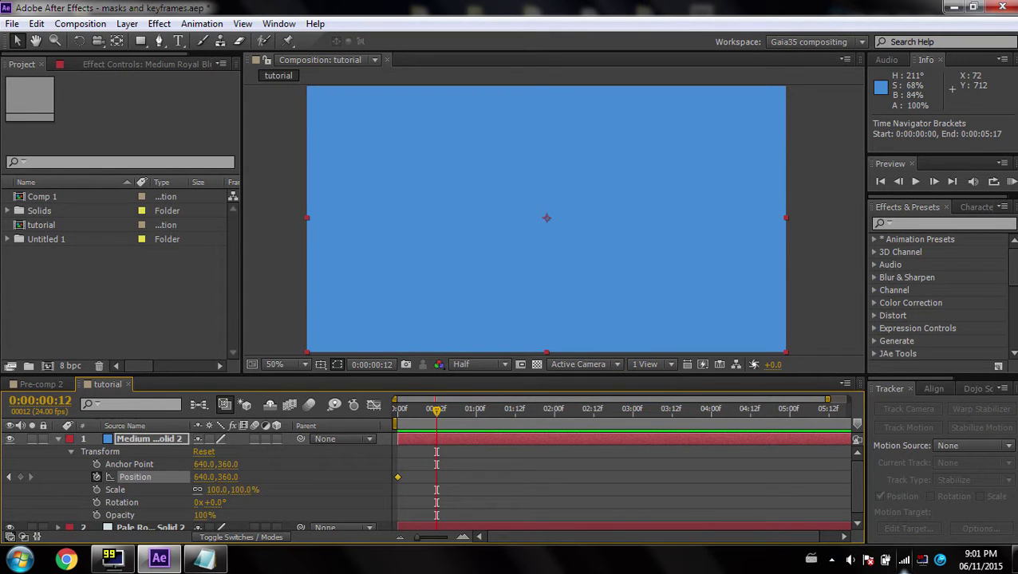
Step: Move the blue solid straight up to position 640, 71 at 0:00:00:12, undoing the mistaken horizontal change
{"action": "left_click_drag", "start_coordinate": [204, 477], "coordinate": [140, 478]}
{"action": "key", "text": "ctrl+z"}
{"action": "left_click_drag", "start_coordinate": [547, 191], "coordinate": [547, 110]}
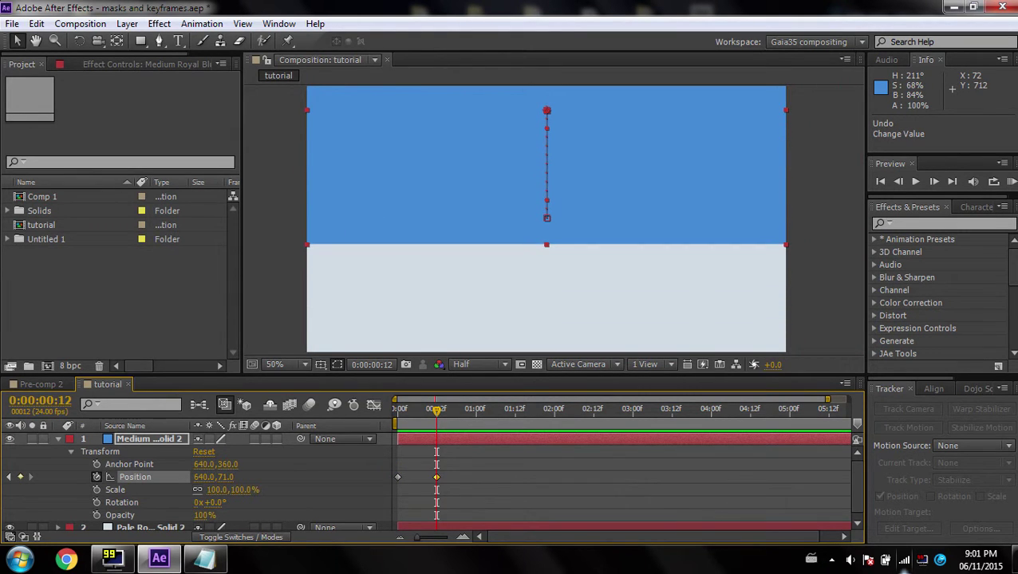
Step: Display the title/action safe guides and raise the blue solid to position 640, 1 at 0:00:00:12, returning to the first frame
{"action": "left_click", "coordinate": [320, 365]}
{"action": "left_click", "coordinate": [340, 379]}
{"action": "scroll", "coordinate": [555, 221], "scroll_direction": "up", "scroll_amount": 2}
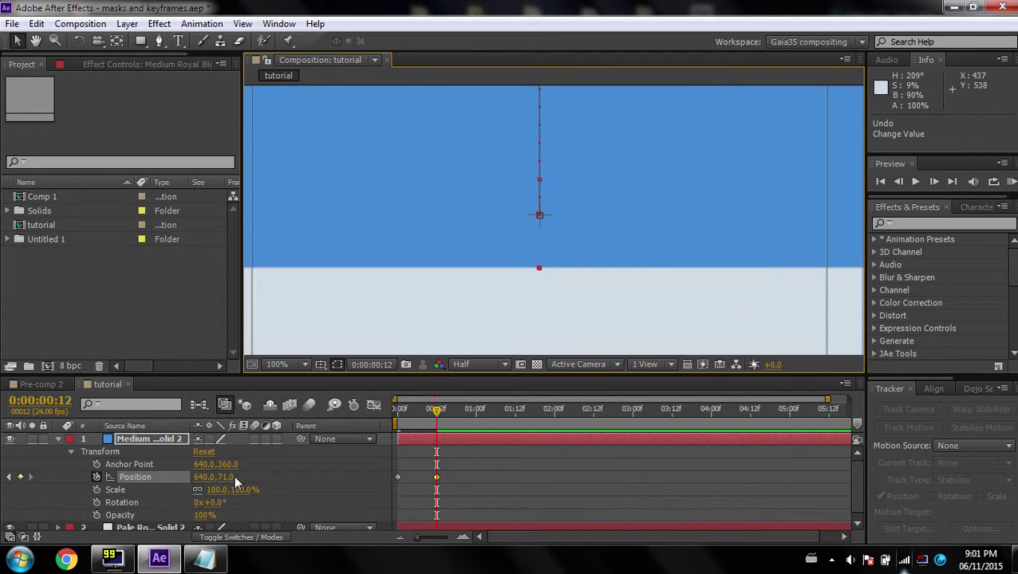
{"action": "left_click_drag", "start_coordinate": [225, 477], "coordinate": [169, 477]}
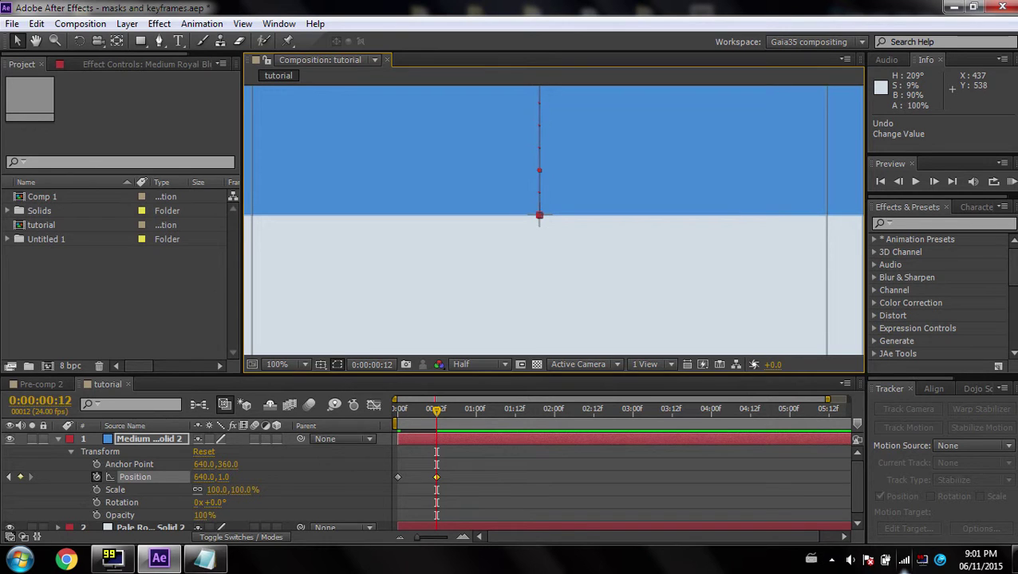
{"action": "scroll", "coordinate": [519, 211], "scroll_direction": "up", "scroll_amount": 2}
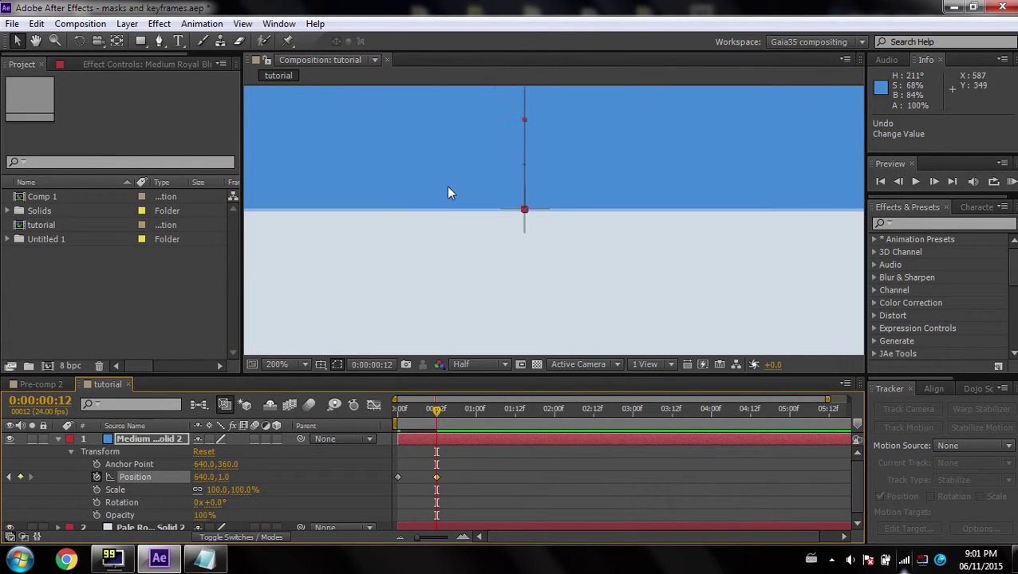
{"action": "scroll", "coordinate": [445, 185], "scroll_direction": "down", "scroll_amount": 4}
{"action": "scroll", "coordinate": [445, 183], "scroll_direction": "up", "scroll_amount": 1}
{"action": "left_click", "coordinate": [725, 239]}
{"action": "scroll", "coordinate": [581, 254], "scroll_direction": "up", "scroll_amount": 1}
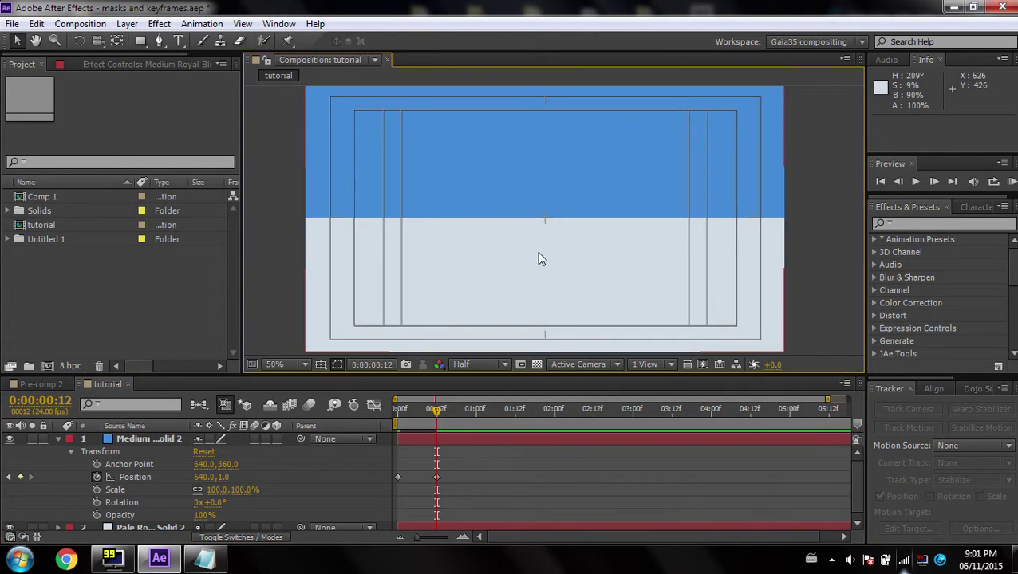
{"action": "left_click_drag", "start_coordinate": [436, 411], "coordinate": [373, 409]}
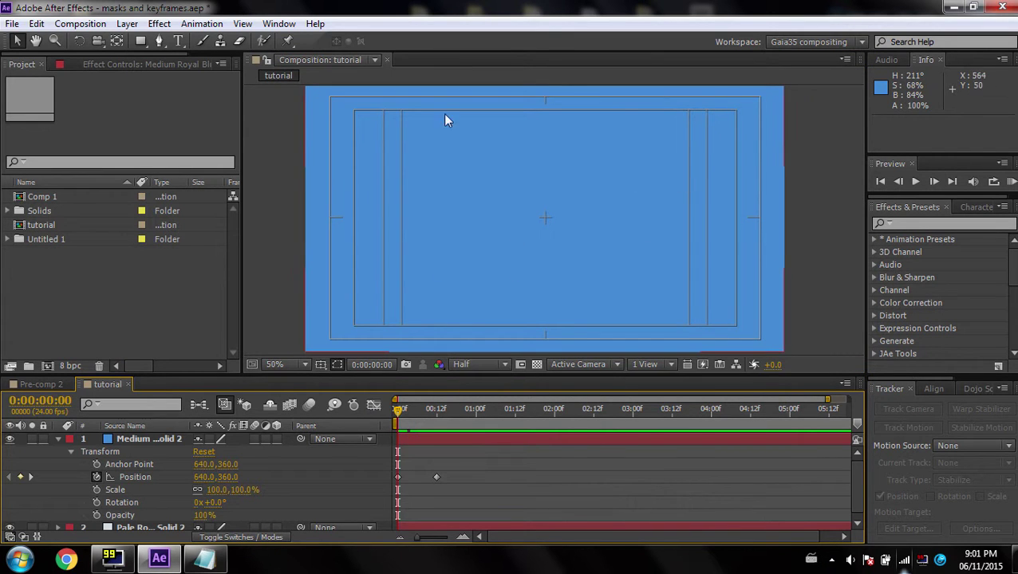
Step: Switch to Notepad to check the teaching list in steps.txt and return to the After Effects composition
{"action": "left_click", "coordinate": [204, 559]}
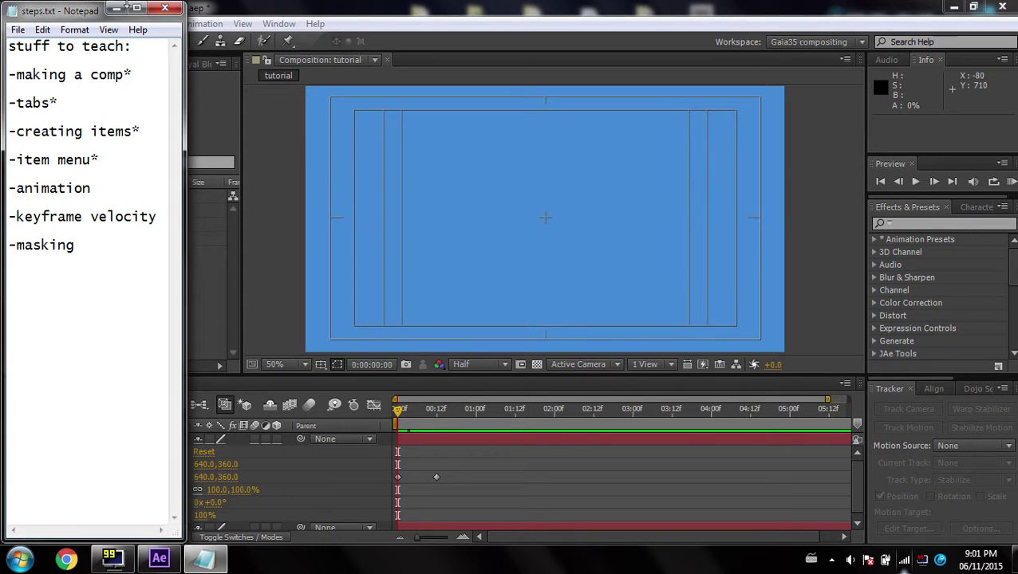
{"action": "left_click", "coordinate": [254, 6]}
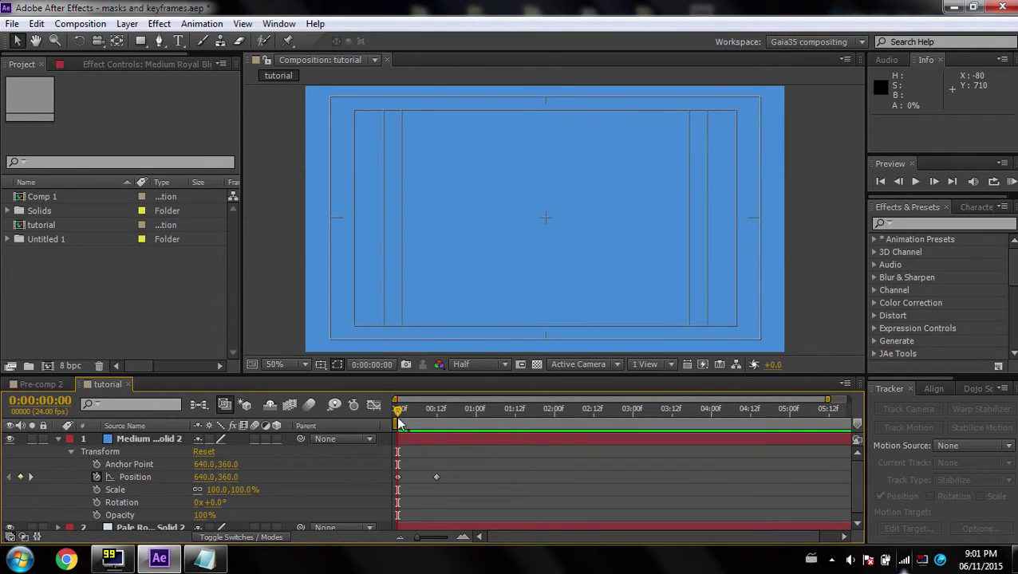
{"action": "mouse_move", "coordinate": [399, 410]}
{"action": "left_mouse_down"}
{"action": "mouse_move", "coordinate": [446, 410]}
{"action": "mouse_move", "coordinate": [372, 408]}
{"action": "mouse_move", "coordinate": [463, 414]}
{"action": "mouse_move", "coordinate": [398, 410]}
{"action": "left_mouse_up"}
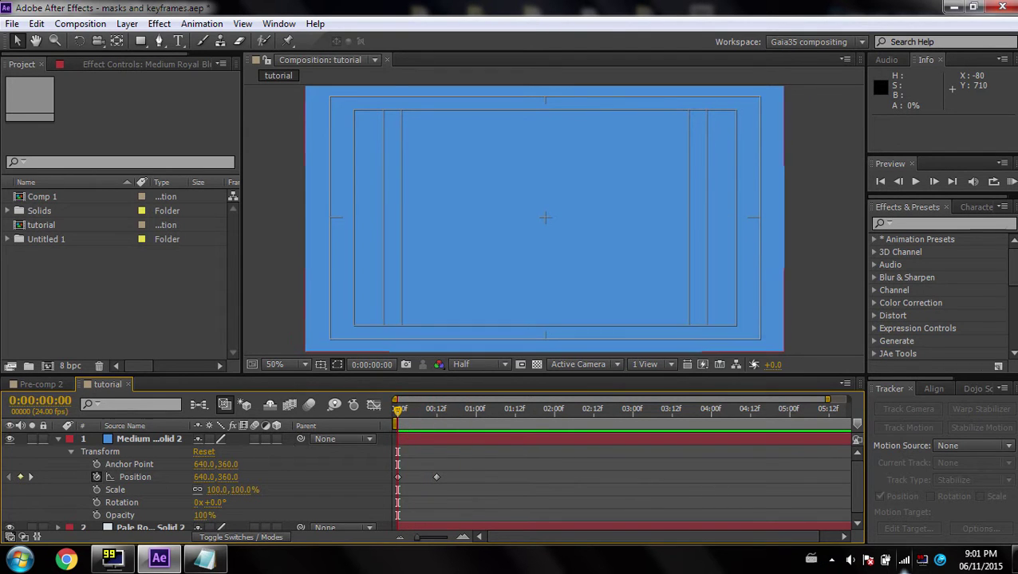
Step: Keyframe the blue solid's scale from 100% at the first frame to 60% at 0:00:00:06 and preview the animation
{"action": "left_click", "coordinate": [96, 490]}
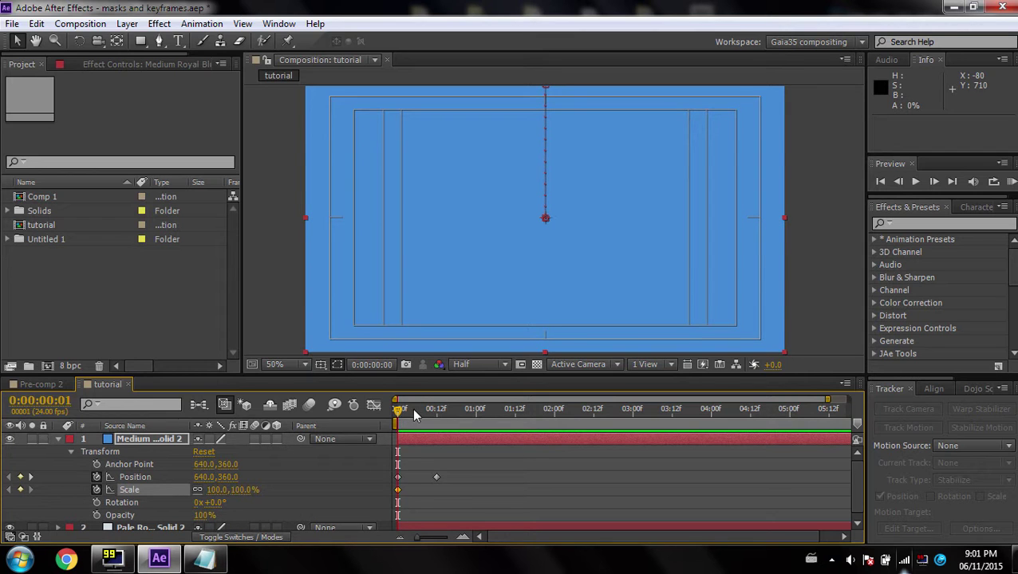
{"action": "left_click_drag", "start_coordinate": [403, 415], "coordinate": [417, 412]}
{"action": "left_click_drag", "start_coordinate": [231, 490], "coordinate": [191, 490]}
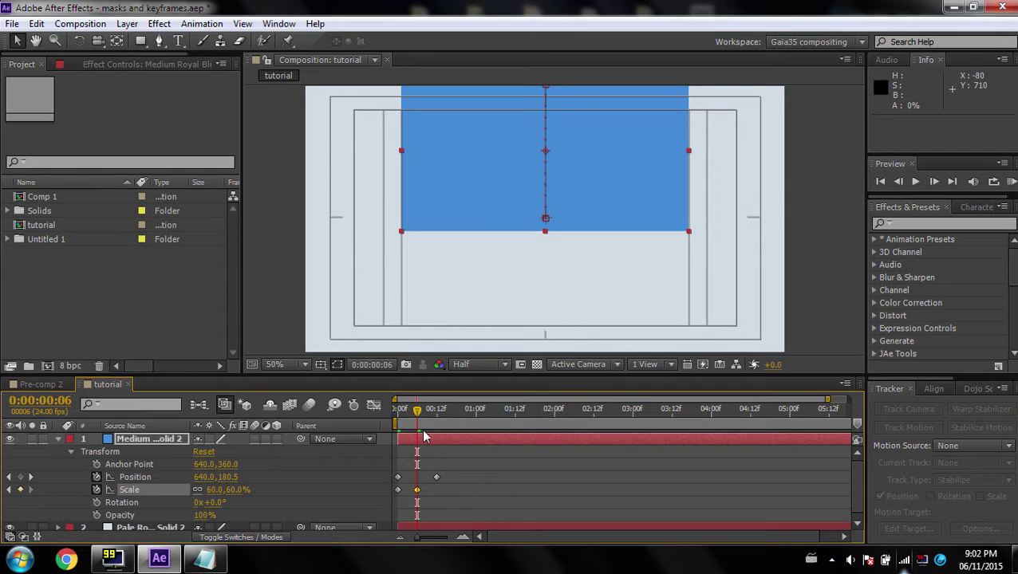
{"action": "left_click_drag", "start_coordinate": [416, 411], "coordinate": [390, 412]}
{"action": "key", "text": "space"}
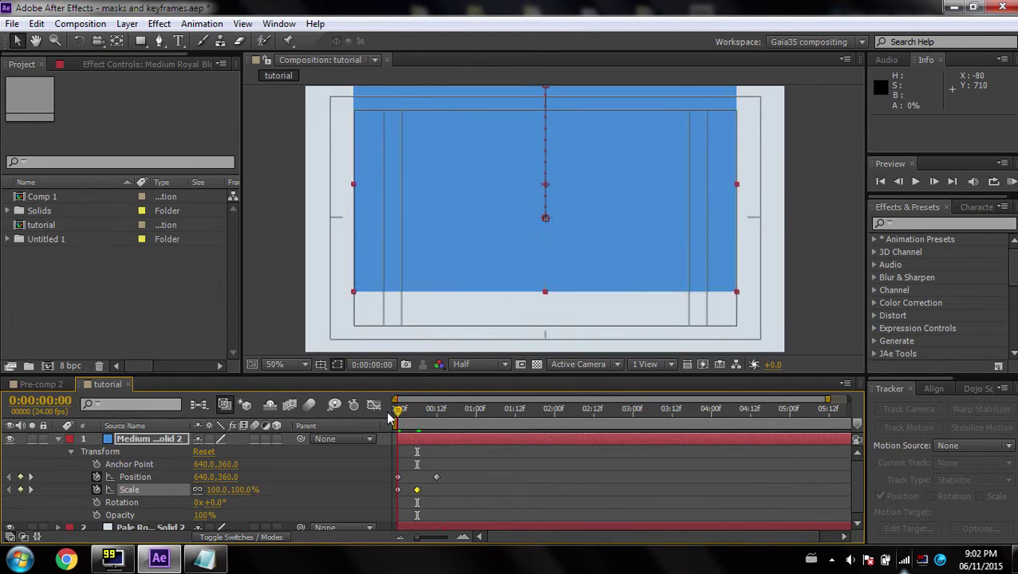
{"action": "left_click", "coordinate": [393, 419]}
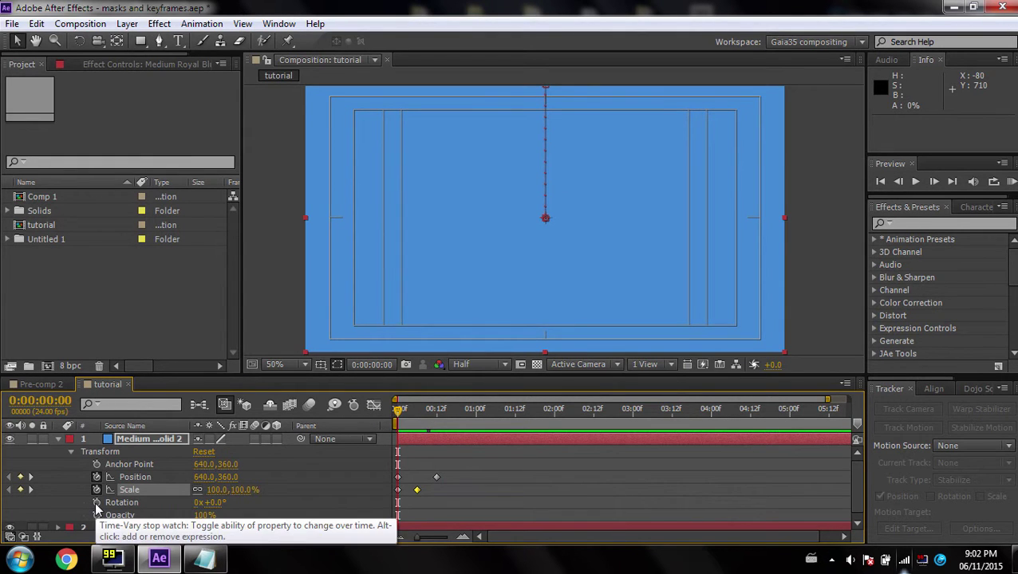
Step: Keyframe the blue solid's rotation from 0° at 0:00:00:05 to 180° at 0:00:00:09
{"action": "left_click", "coordinate": [96, 504]}
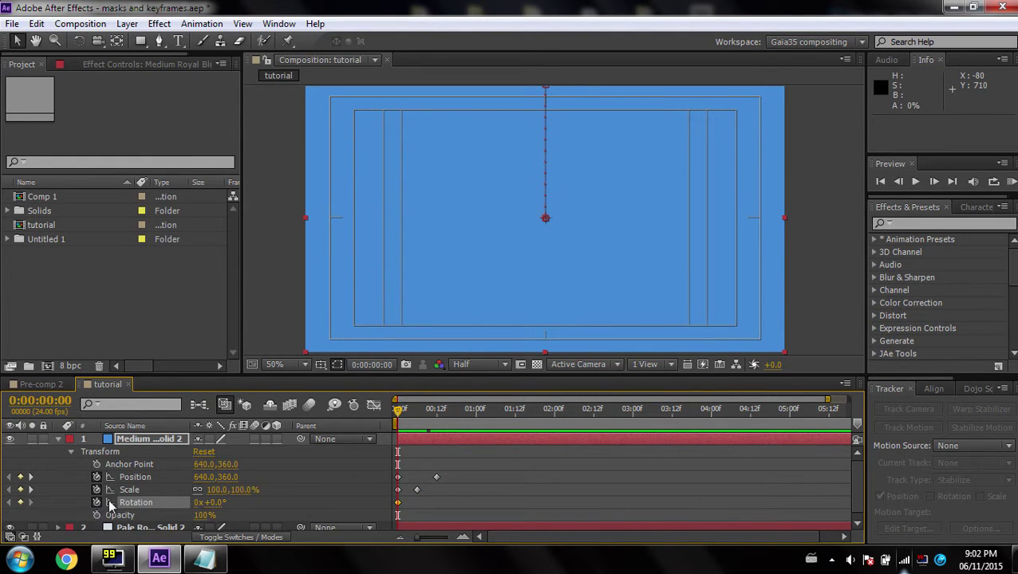
{"action": "mouse_move", "coordinate": [398, 509]}
{"action": "left_mouse_down"}
{"action": "mouse_move", "coordinate": [436, 509]}
{"action": "mouse_move", "coordinate": [412, 509]}
{"action": "left_mouse_up"}
{"action": "left_click_drag", "start_coordinate": [404, 424], "coordinate": [428, 421]}
{"action": "left_click_drag", "start_coordinate": [209, 503], "coordinate": [243, 503]}
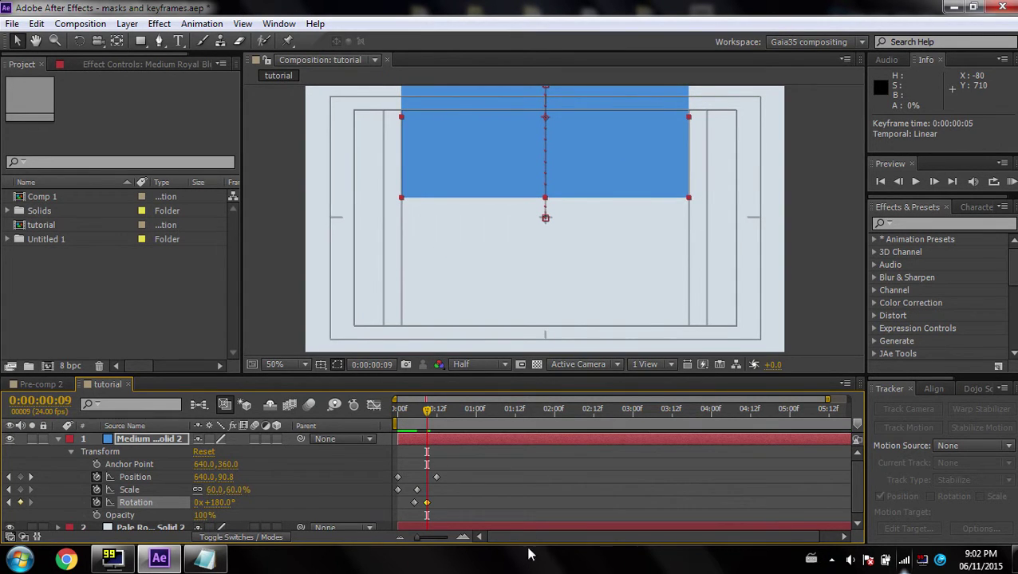
Step: Move the 180° rotation keyframe slightly past the 12-frame mark and preview the animation from the first frame
{"action": "left_click_drag", "start_coordinate": [424, 422], "coordinate": [366, 428]}
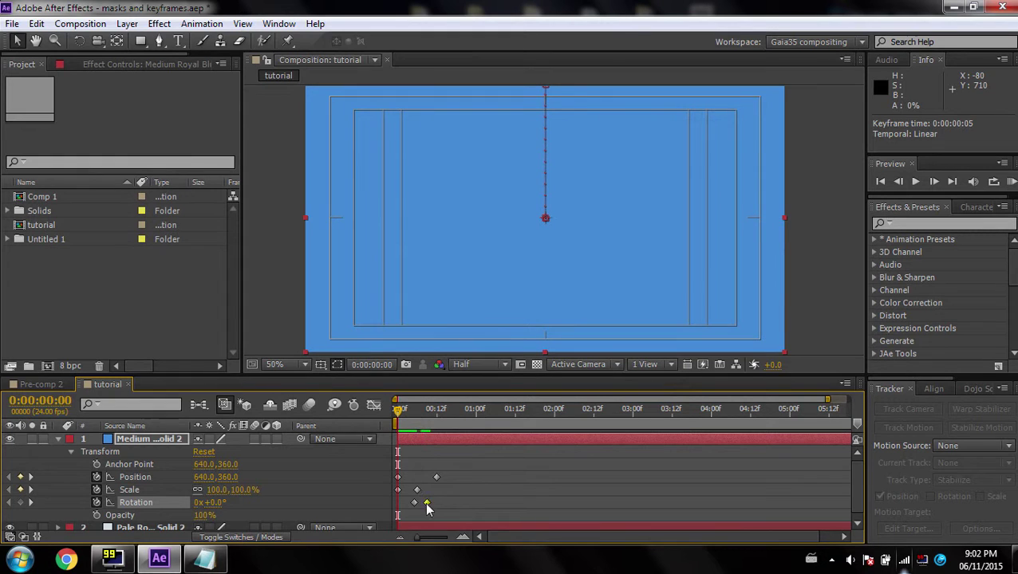
{"action": "left_click_drag", "start_coordinate": [451, 503], "coordinate": [452, 503]}
{"action": "key", "text": "space"}
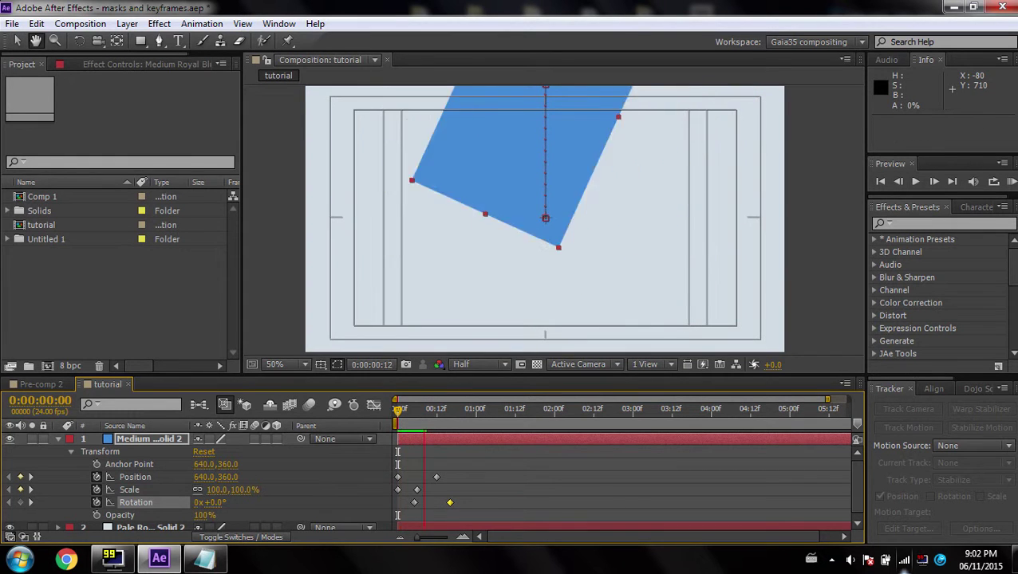
Step: Deselect the layer, hide the title/action safe guides and play the animation from the first frame
{"action": "left_click", "coordinate": [817, 302]}
{"action": "left_click_drag", "start_coordinate": [478, 412], "coordinate": [383, 408]}
{"action": "left_click", "coordinate": [320, 365]}
{"action": "left_click", "coordinate": [355, 387]}
{"action": "key", "text": "space"}
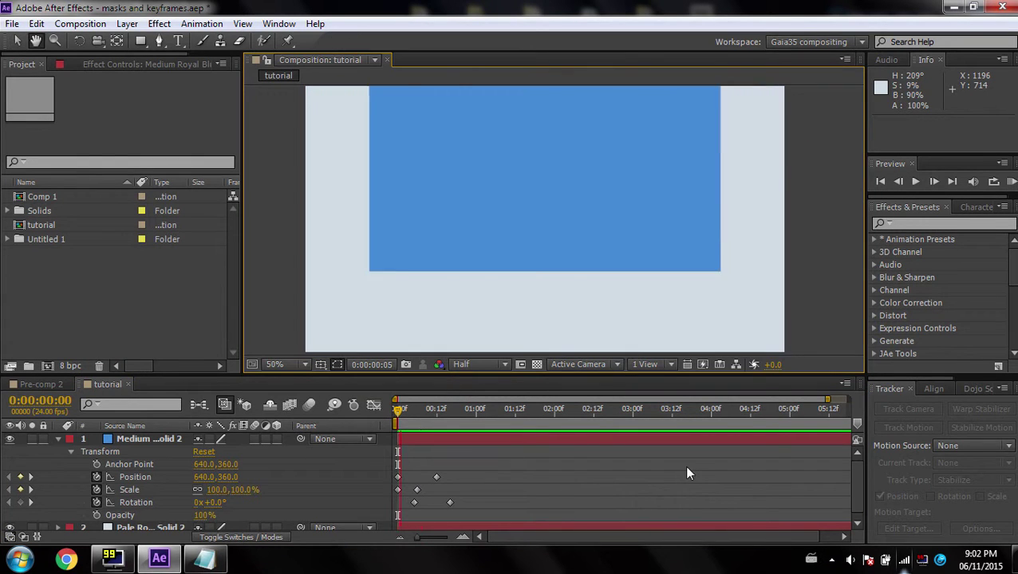
Step: Replay the blue solid's position, scale and rotation animation from the first frame
{"action": "key", "text": "space"}
{"action": "left_click_drag", "start_coordinate": [433, 408], "coordinate": [356, 424]}
{"action": "key", "text": "space"}
{"action": "key", "text": "space"}
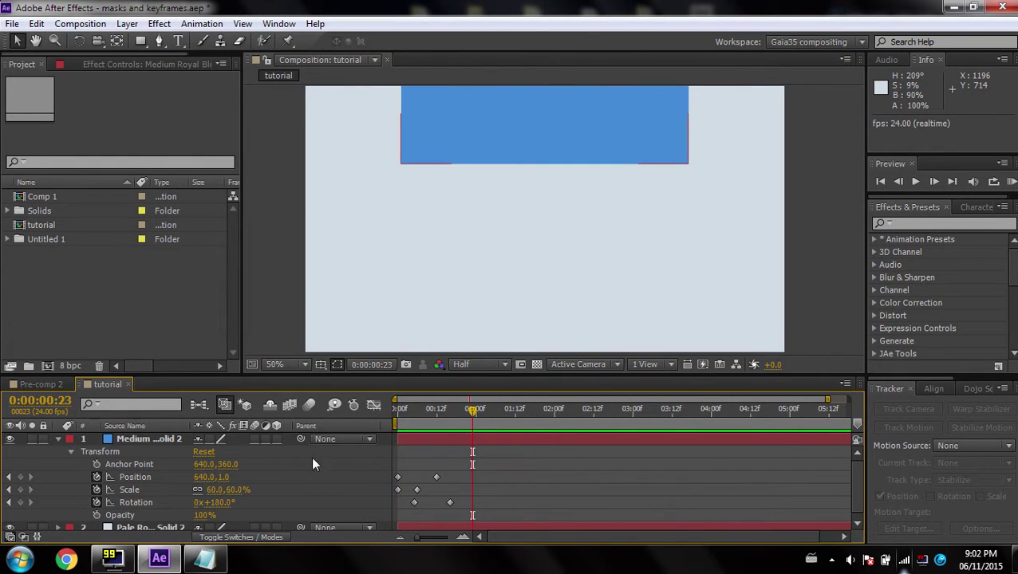
Step: Enable motion blur for the blue solid and the composition and preview the animation from the first frame
{"action": "left_click", "coordinate": [253, 439]}
{"action": "left_click", "coordinate": [310, 405]}
{"action": "key", "text": "space"}
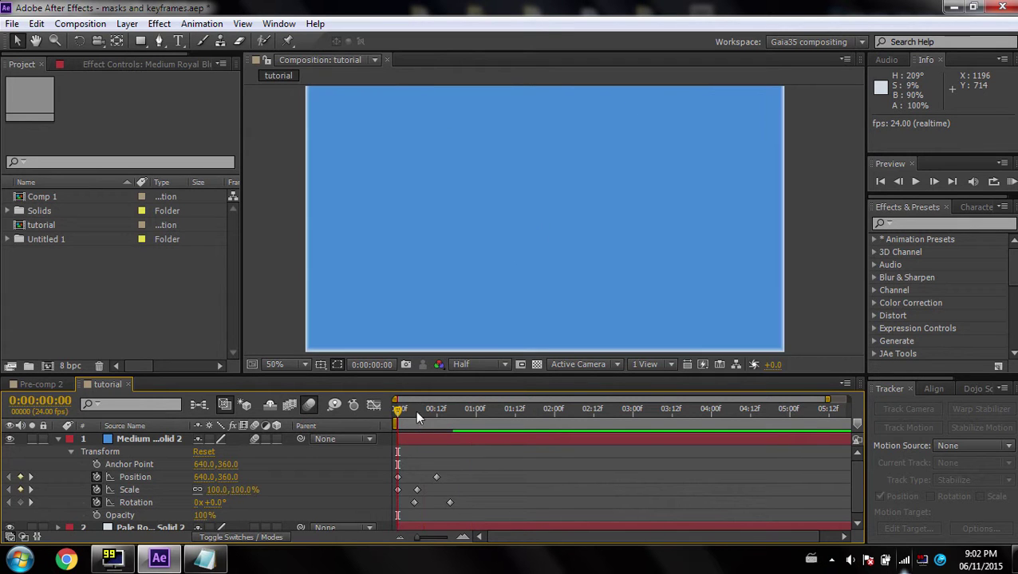
{"action": "key", "text": "space"}
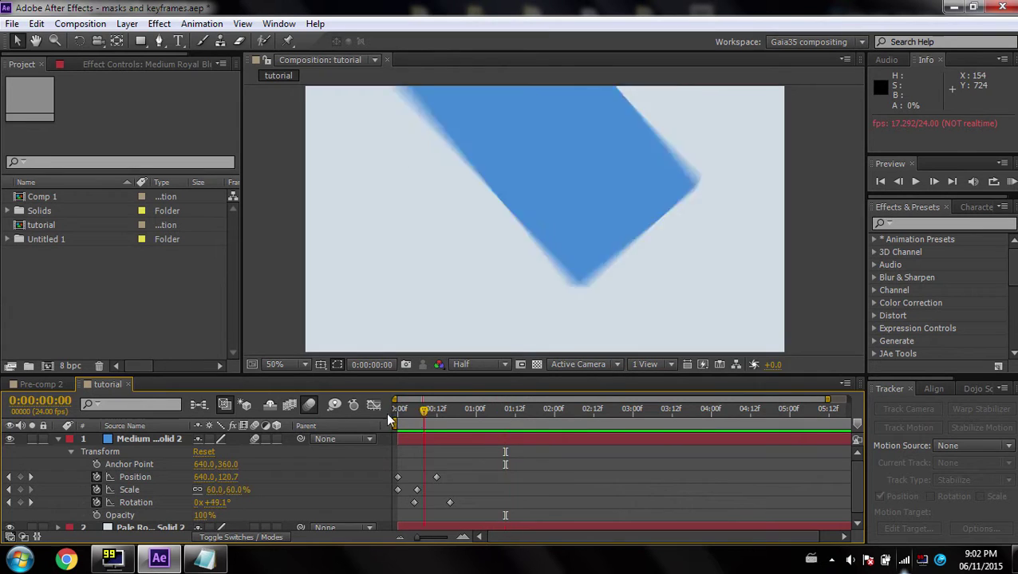
{"action": "key", "text": "space"}
Step: Turn motion blur off for the composition and the blue solid
{"action": "left_click", "coordinate": [306, 403]}
{"action": "left_click", "coordinate": [255, 439]}
Step: Try a position keyframe of 813, 1 for the blue solid at 0:00:00:20 and delete it
{"action": "left_click_drag", "start_coordinate": [459, 413], "coordinate": [462, 442]}
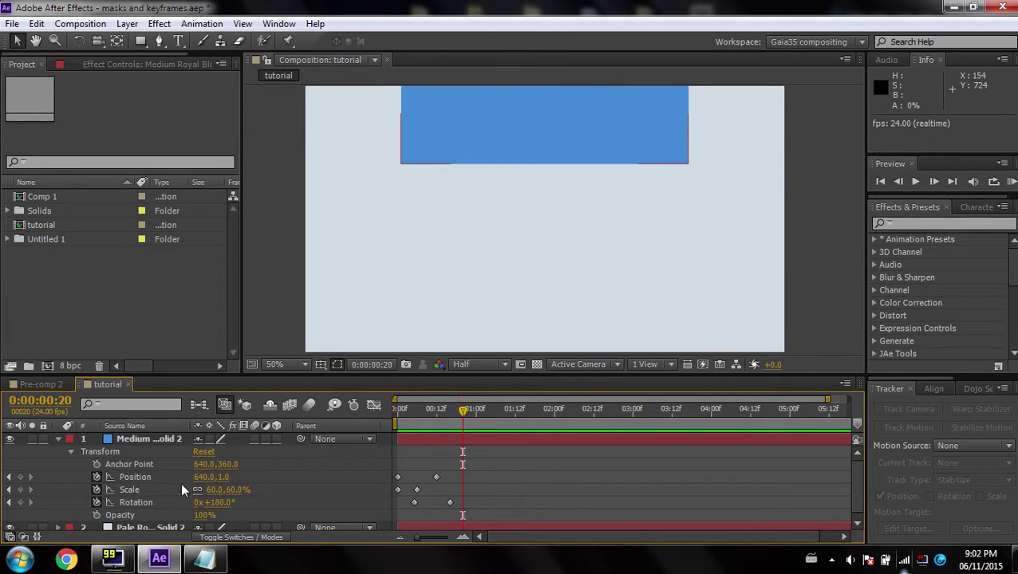
{"action": "left_click_drag", "start_coordinate": [201, 477], "coordinate": [337, 477]}
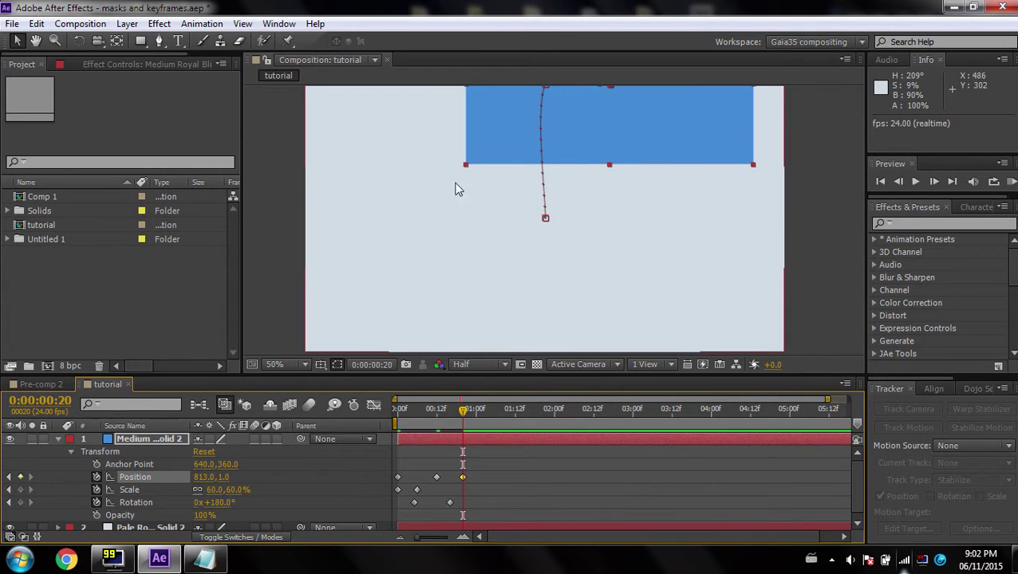
{"action": "scroll", "coordinate": [523, 190], "scroll_direction": "down", "scroll_amount": 1}
{"action": "scroll", "coordinate": [520, 187], "scroll_direction": "up", "scroll_amount": 1}
{"action": "left_click", "coordinate": [290, 366]}
{"action": "left_click", "coordinate": [319, 94]}
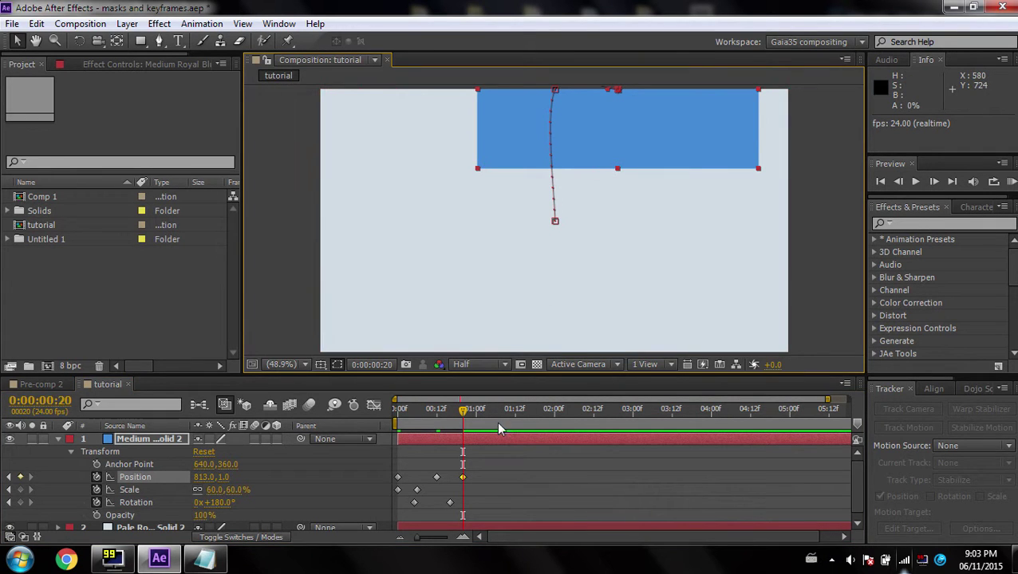
{"action": "key", "text": "Delete"}
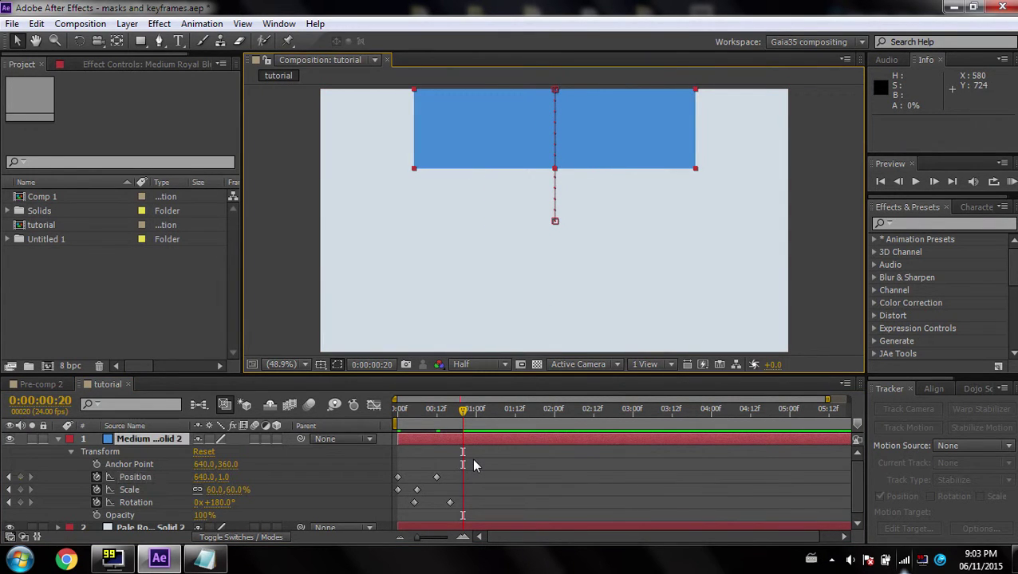
Step: Keyframe the blue solid's position at about 904, 160 on 0:00:00:20 and slightly below and left of the frame's centre on 0:00:01:13
{"action": "left_click_drag", "start_coordinate": [579, 141], "coordinate": [678, 203]}
{"action": "left_click", "coordinate": [495, 413]}
{"action": "left_click_drag", "start_coordinate": [512, 414], "coordinate": [518, 414]}
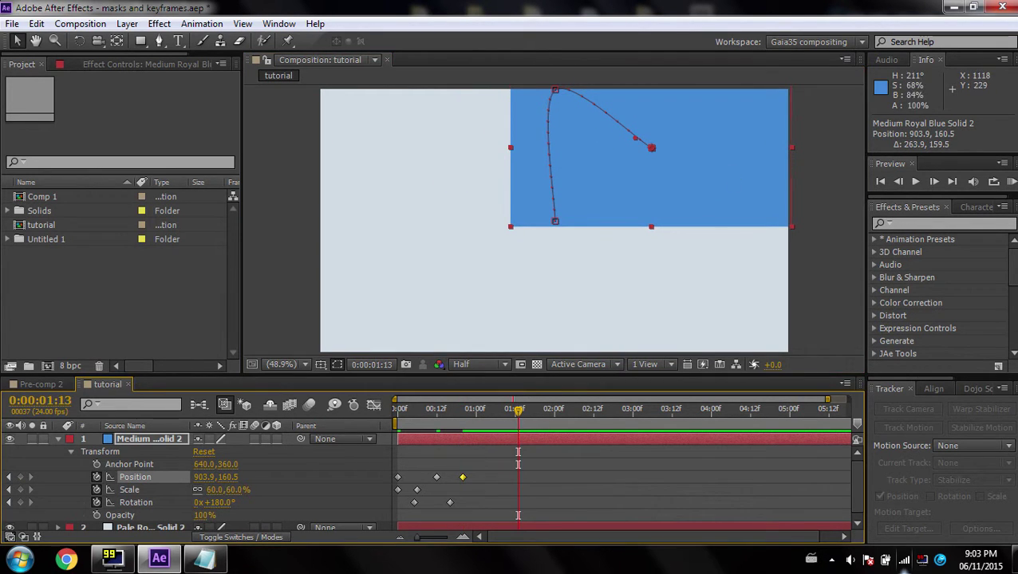
{"action": "left_click_drag", "start_coordinate": [670, 199], "coordinate": [525, 281]}
Step: Keyframe the blue solid's position in the frame's upper-left area near 0:00:02:21 and at about 926, 504 on 0:00:03:21
{"action": "left_click_drag", "start_coordinate": [518, 413], "coordinate": [623, 413]}
{"action": "left_click_drag", "start_coordinate": [578, 305], "coordinate": [494, 225]}
{"action": "left_click_drag", "start_coordinate": [628, 421], "coordinate": [701, 415]}
{"action": "left_click_drag", "start_coordinate": [502, 227], "coordinate": [737, 348]}
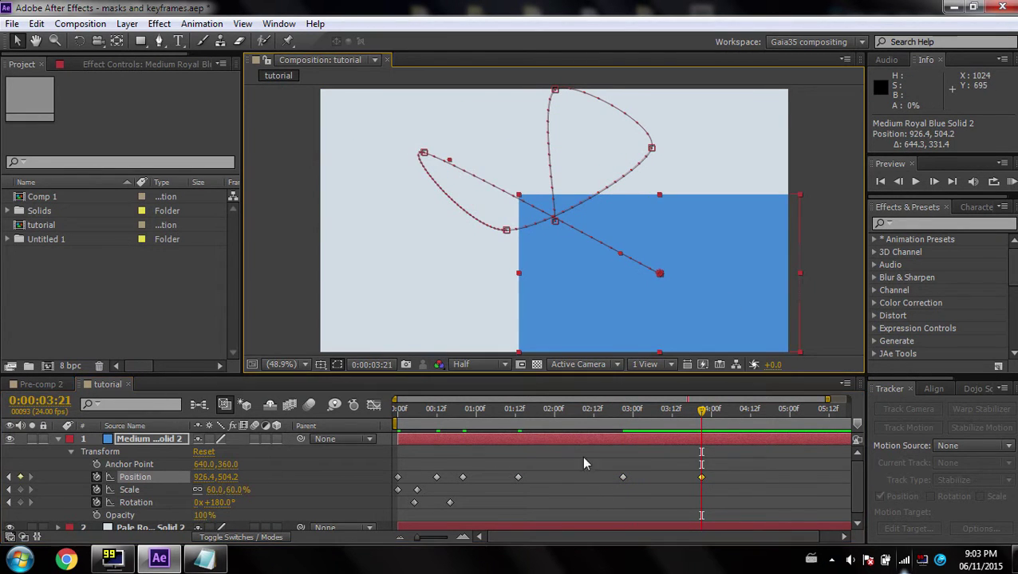
Step: Play the blue solid's extended motion path from the first frame
{"action": "left_click_drag", "start_coordinate": [589, 413], "coordinate": [384, 424]}
{"action": "key", "text": "space"}
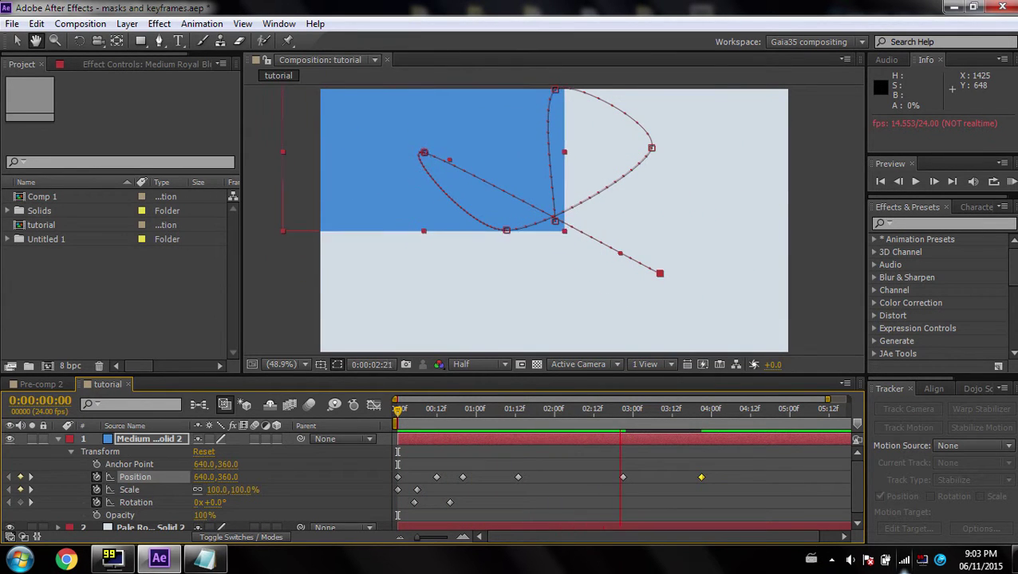
{"action": "key", "text": "space"}
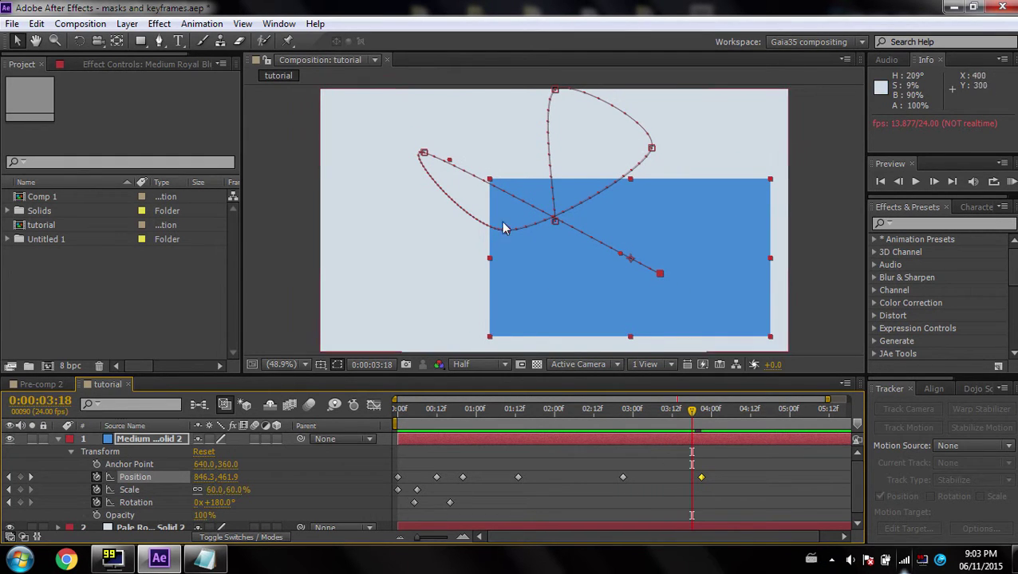
Step: Move the last position keyframe to shortly past the 0:00:03:00 mark and preview the animation from the first frame
{"action": "left_click_drag", "start_coordinate": [701, 479], "coordinate": [645, 479]}
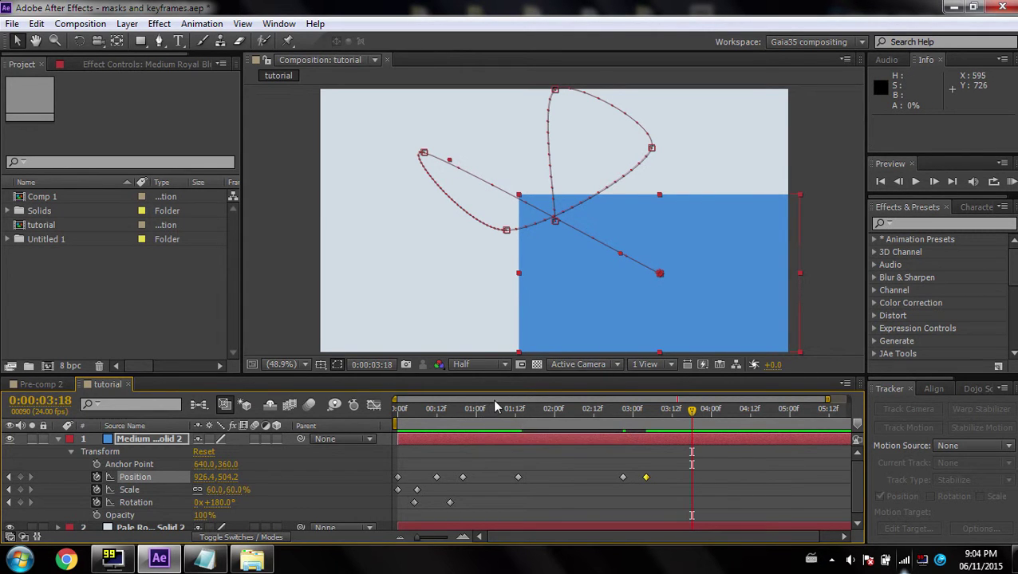
{"action": "left_click", "coordinate": [399, 416]}
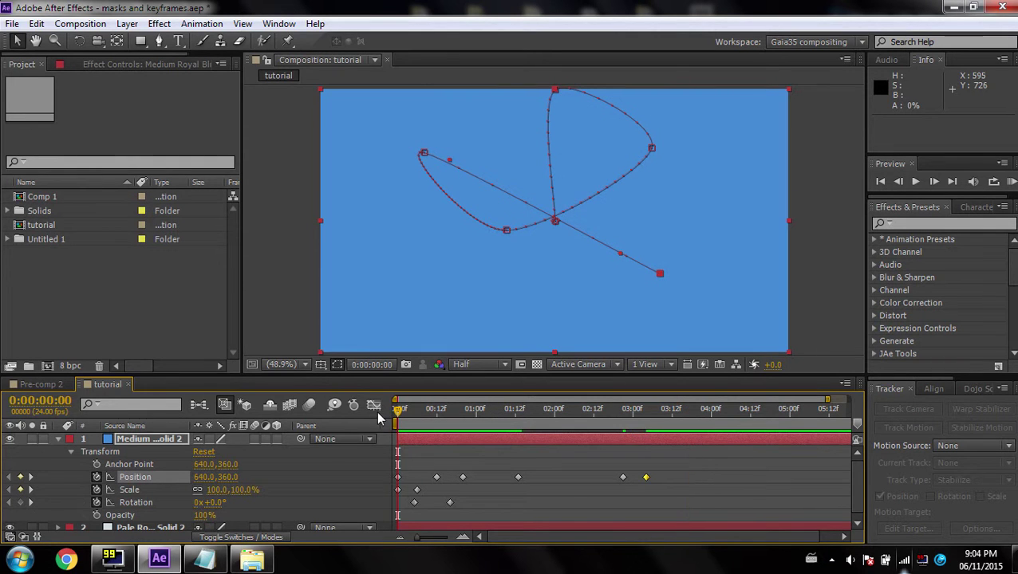
{"action": "key", "text": "space"}
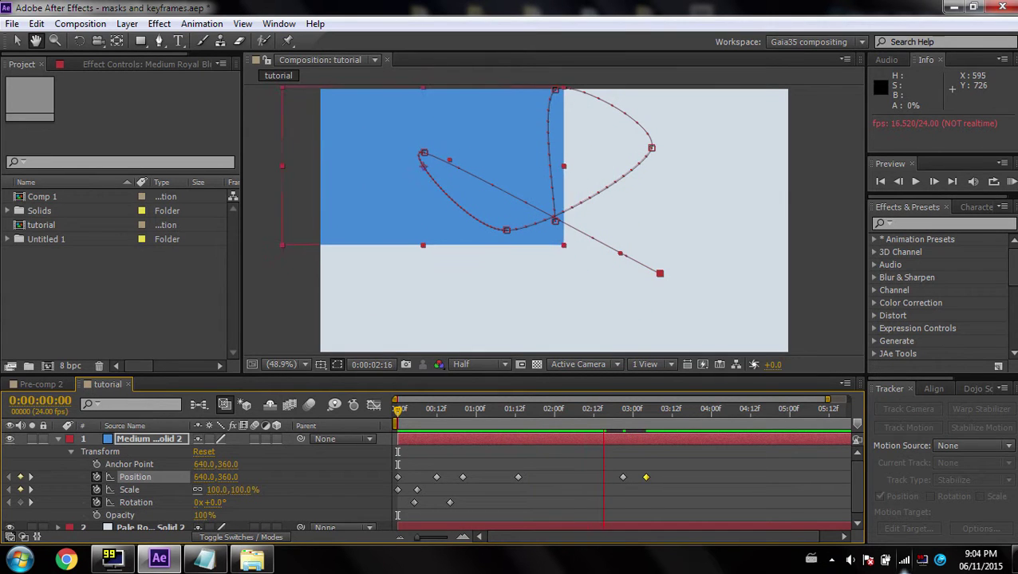
{"action": "key", "text": "space"}
{"action": "left_click_drag", "start_coordinate": [659, 420], "coordinate": [650, 417]}
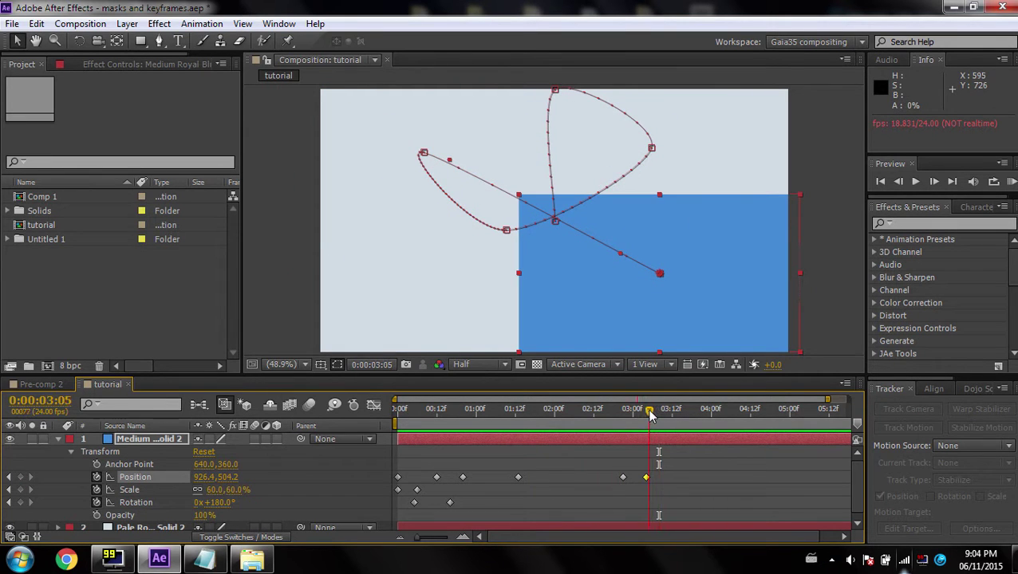
Step: Check the teaching topics in steps.txt in Notepad and scrub through the animation in After Effects
{"action": "left_click", "coordinate": [203, 562]}
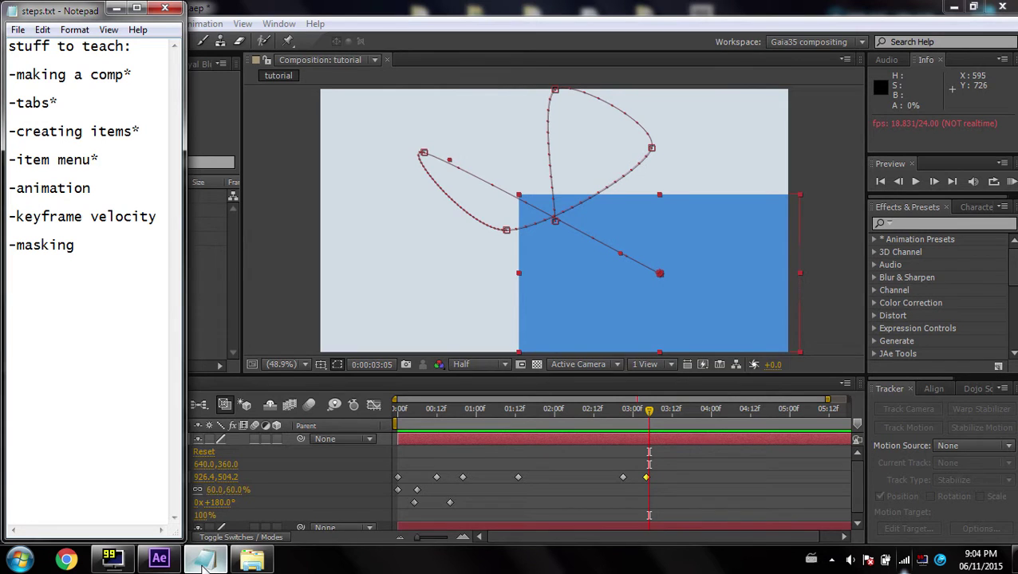
{"action": "left_click", "coordinate": [203, 562]}
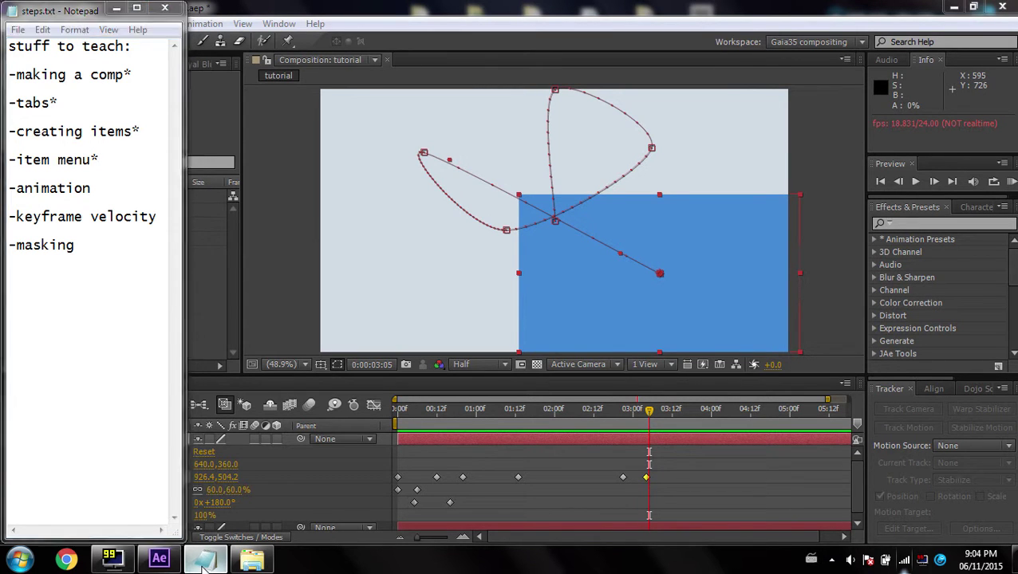
{"action": "left_click_drag", "start_coordinate": [486, 410], "coordinate": [444, 423]}
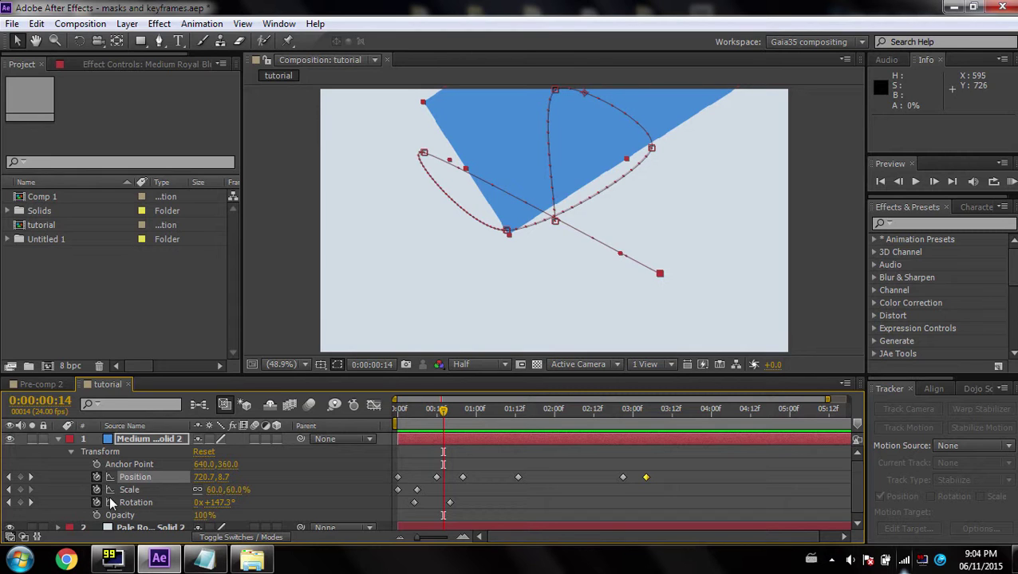
{"action": "left_click_drag", "start_coordinate": [443, 410], "coordinate": [492, 410]}
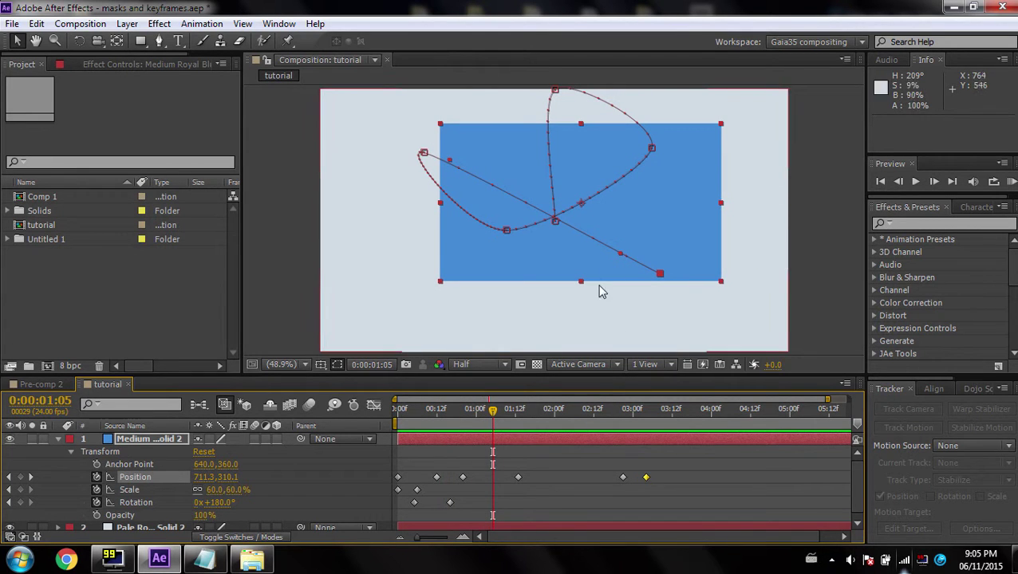
Step: Keyframe the blue solid's rotation at about 318° on 0:00:02:02 using the Rotation tool
{"action": "key", "text": "w"}
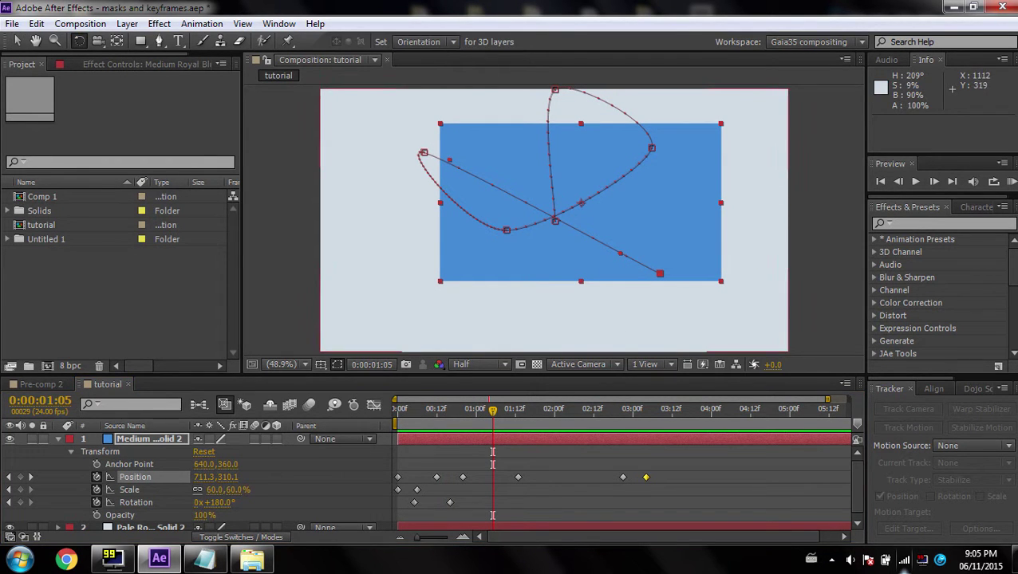
{"action": "left_click_drag", "start_coordinate": [493, 415], "coordinate": [561, 412]}
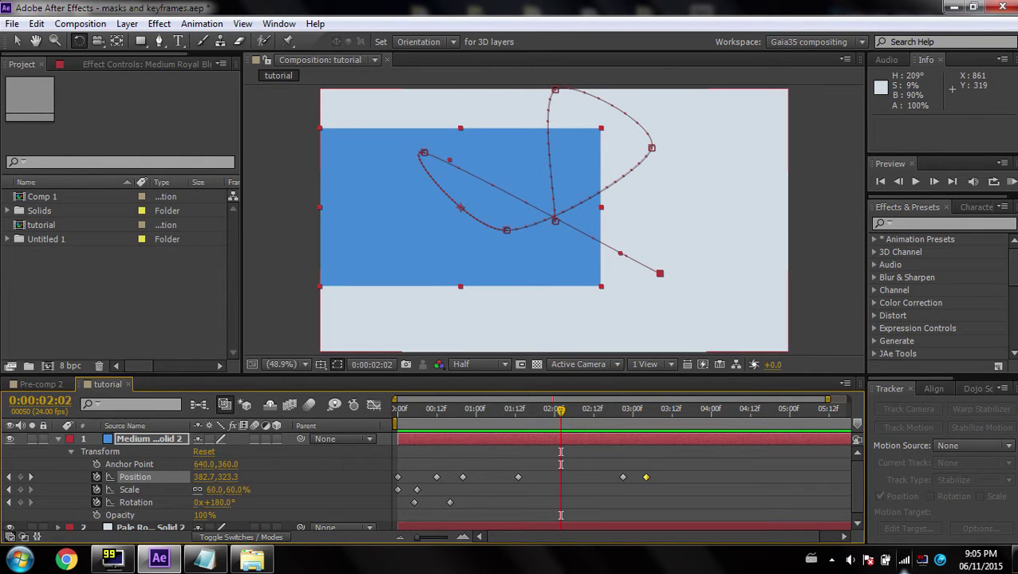
{"action": "left_click_drag", "start_coordinate": [635, 205], "coordinate": [635, 235]}
{"action": "key", "text": "ctrl+z"}
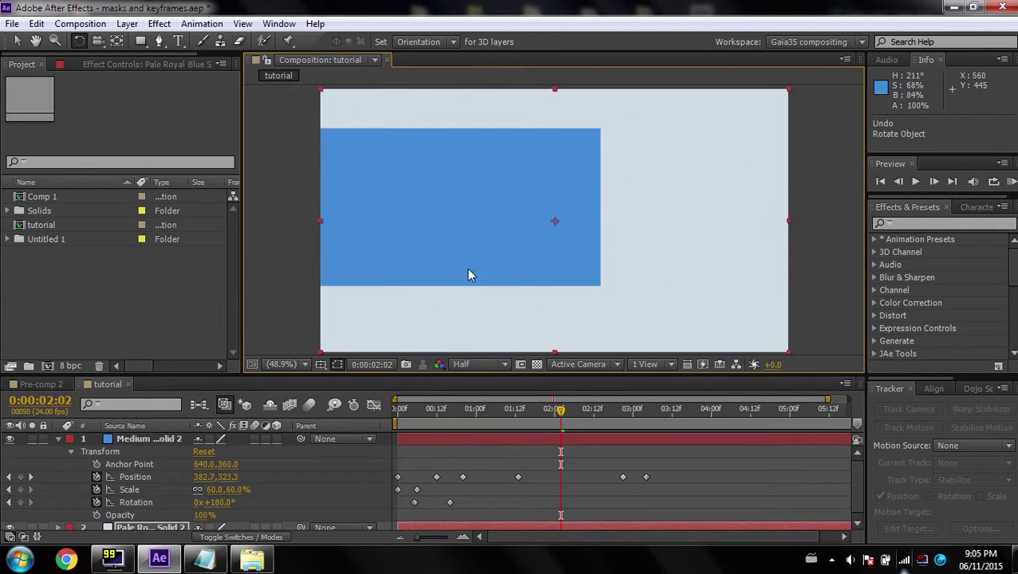
{"action": "left_click", "coordinate": [157, 442]}
{"action": "left_click_drag", "start_coordinate": [538, 234], "coordinate": [462, 289]}
{"action": "key", "text": "ctrl+z"}
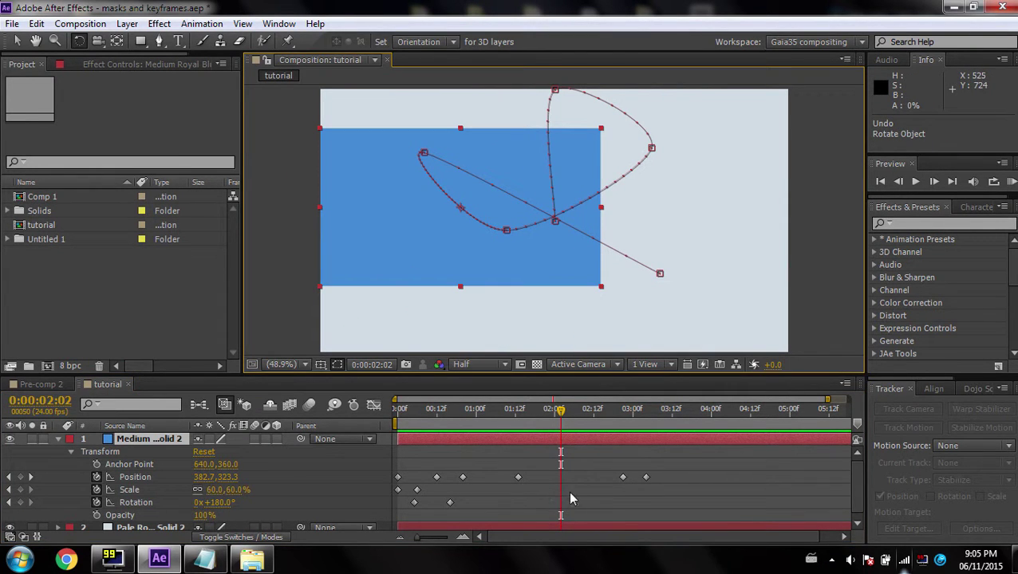
{"action": "left_click_drag", "start_coordinate": [579, 256], "coordinate": [377, 238]}
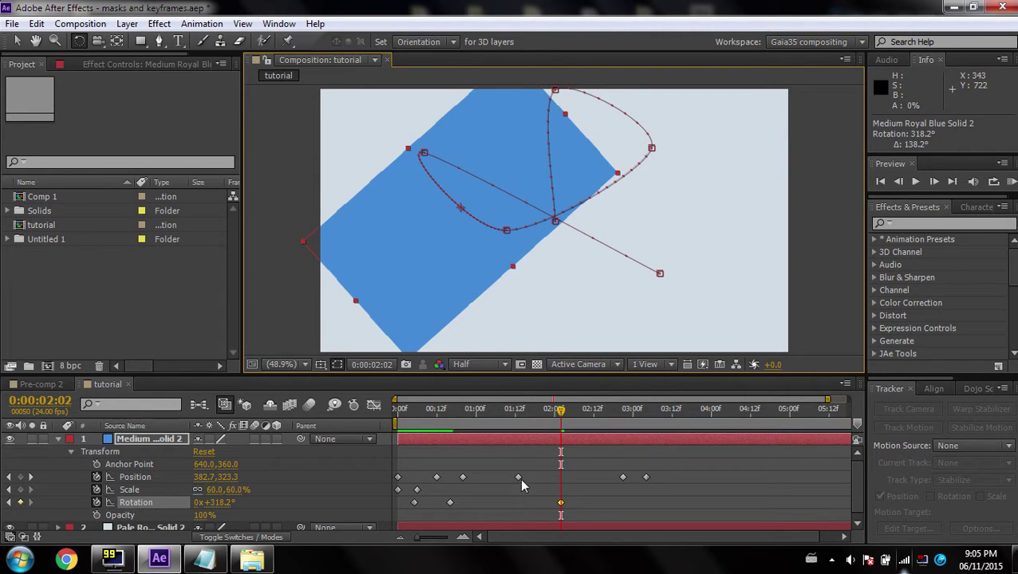
Step: Preview the animation with the added rotation from the first frame and scrub back to 0:00:01:16
{"action": "left_click_drag", "start_coordinate": [560, 411], "coordinate": [378, 437]}
{"action": "key", "text": "space"}
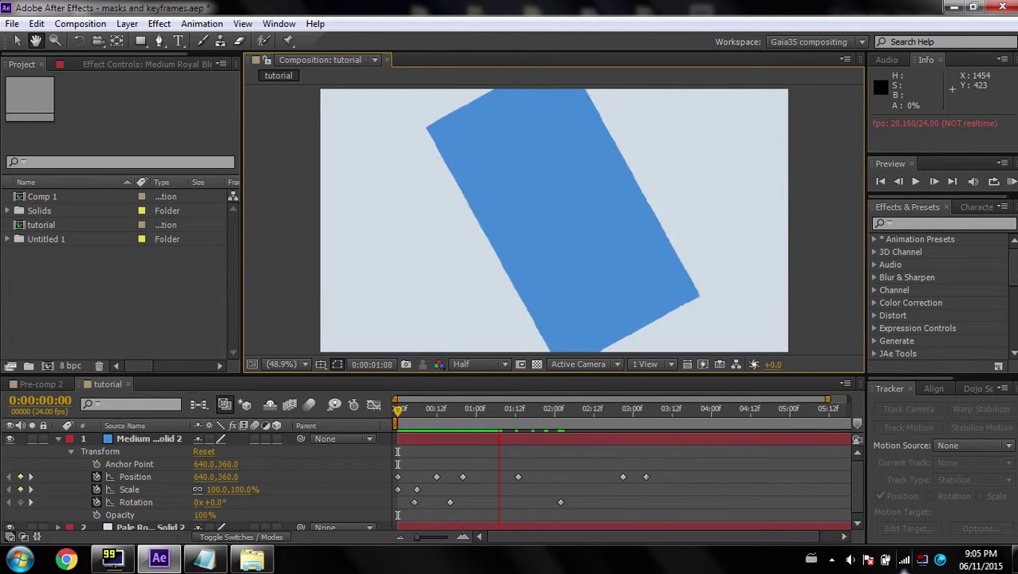
{"action": "key", "text": "space"}
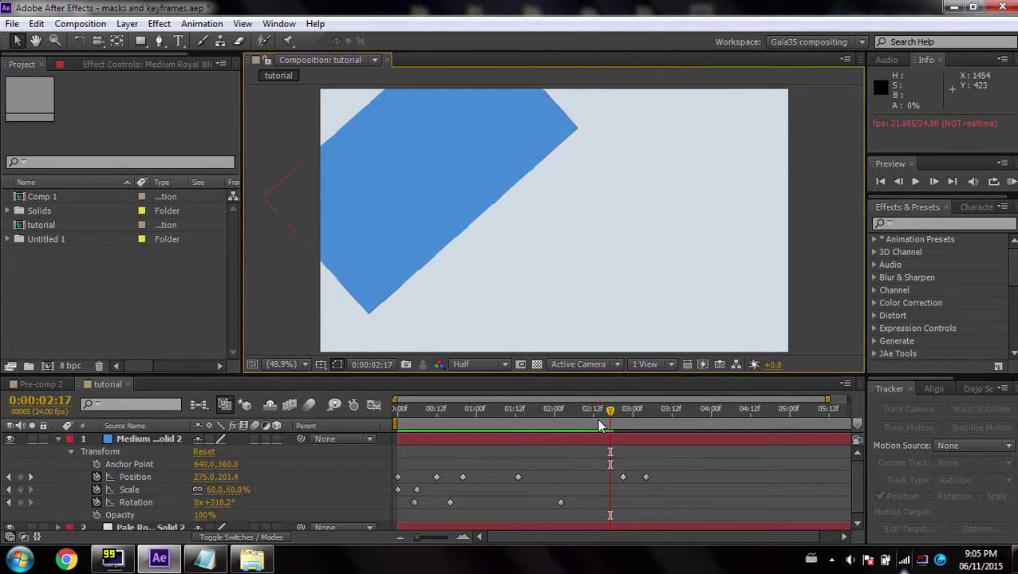
{"action": "left_click_drag", "start_coordinate": [609, 417], "coordinate": [528, 410]}
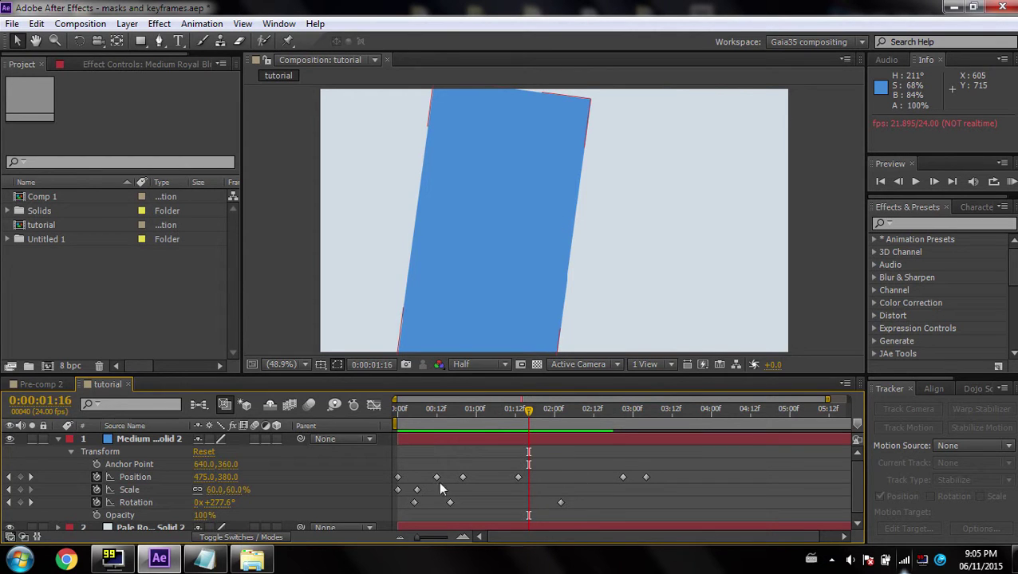
Step: Mark the animation topic with an asterisk in steps.txt in Notepad and minimize the notes
{"action": "left_click", "coordinate": [205, 561]}
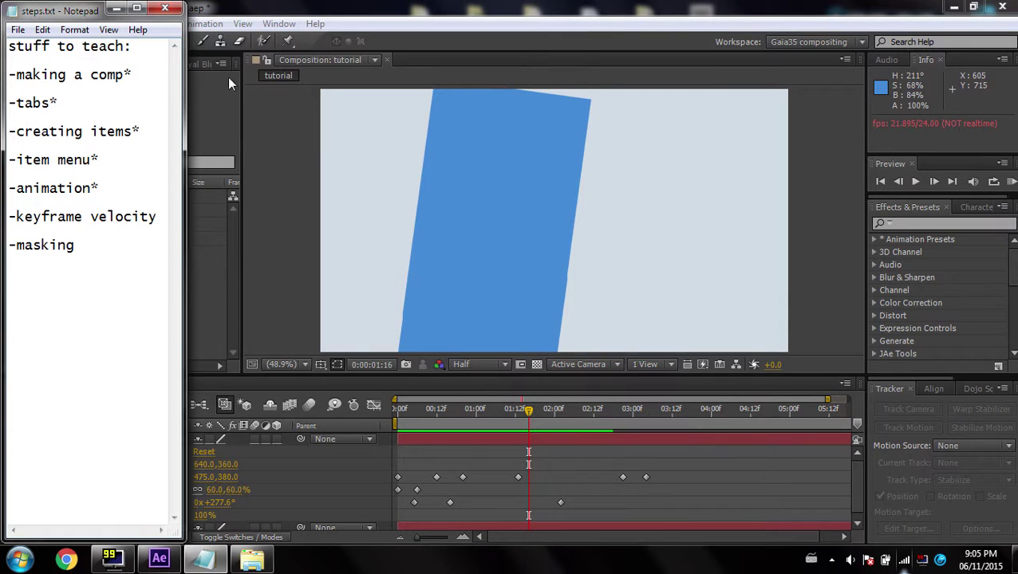
{"action": "left_click", "coordinate": [117, 8]}
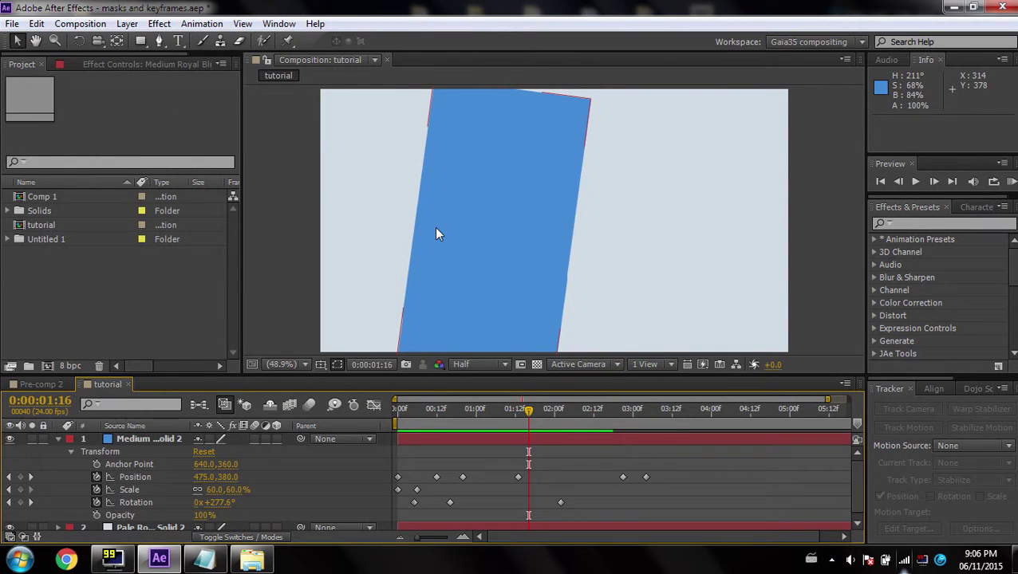
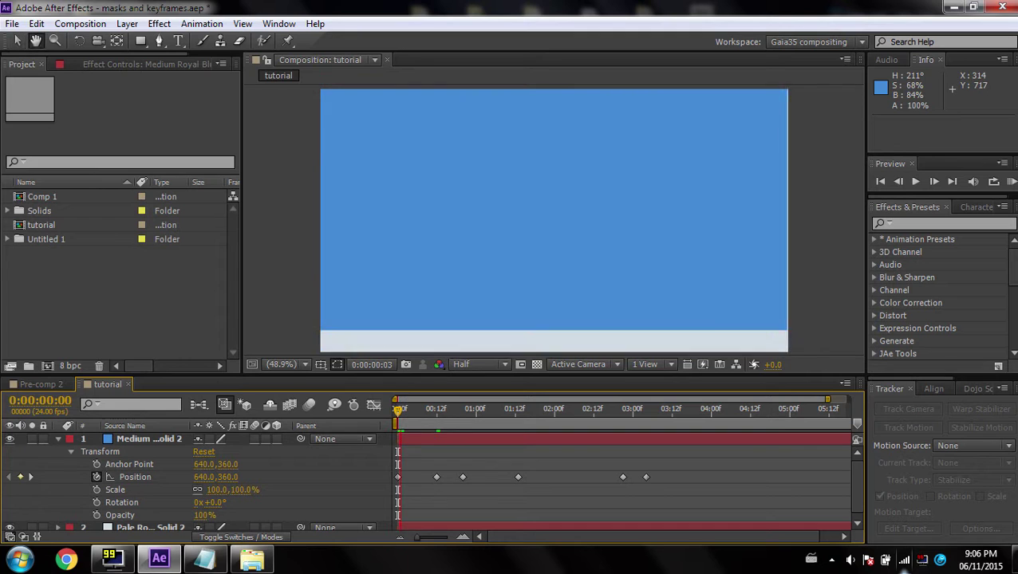
Step: Delete the blue solid's position keyframes after the 12-frame mark, preview the animation and return to the first frame
{"action": "key", "text": "space"}
{"action": "left_click_drag", "start_coordinate": [528, 412], "coordinate": [396, 423]}
{"action": "left_click_drag", "start_coordinate": [456, 445], "coordinate": [699, 504]}
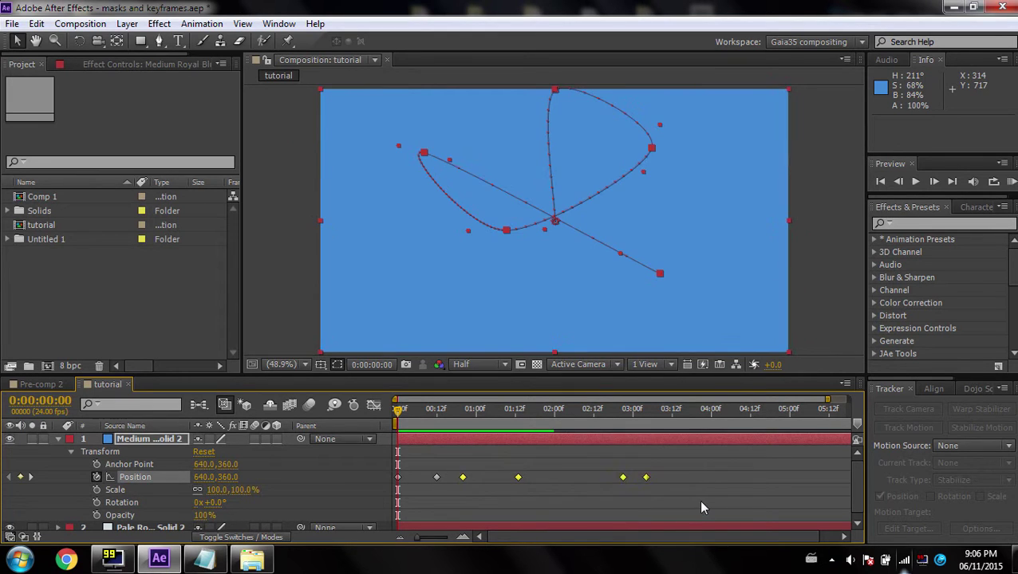
{"action": "key", "text": "Delete"}
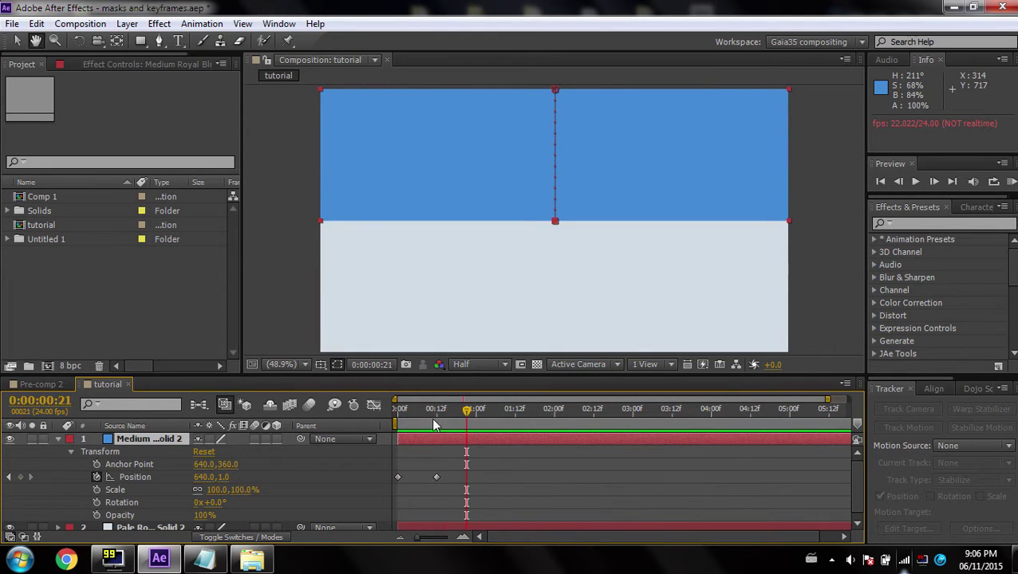
{"action": "key", "text": "space"}
{"action": "left_click_drag", "start_coordinate": [428, 413], "coordinate": [372, 417]}
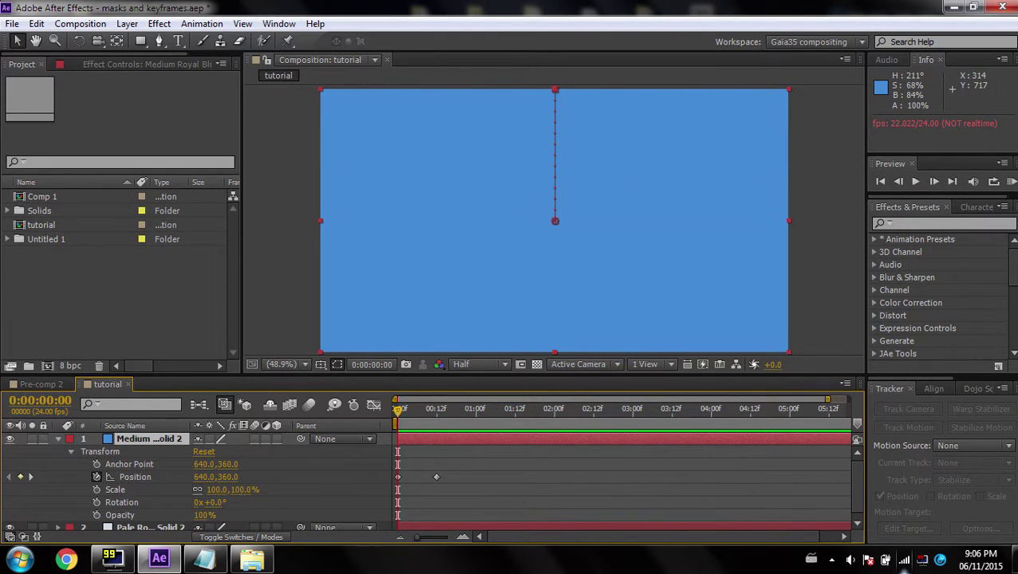
Step: Set the blue solid's scale to 24% and play the animation from the first frame
{"action": "left_click_drag", "start_coordinate": [217, 490], "coordinate": [158, 490]}
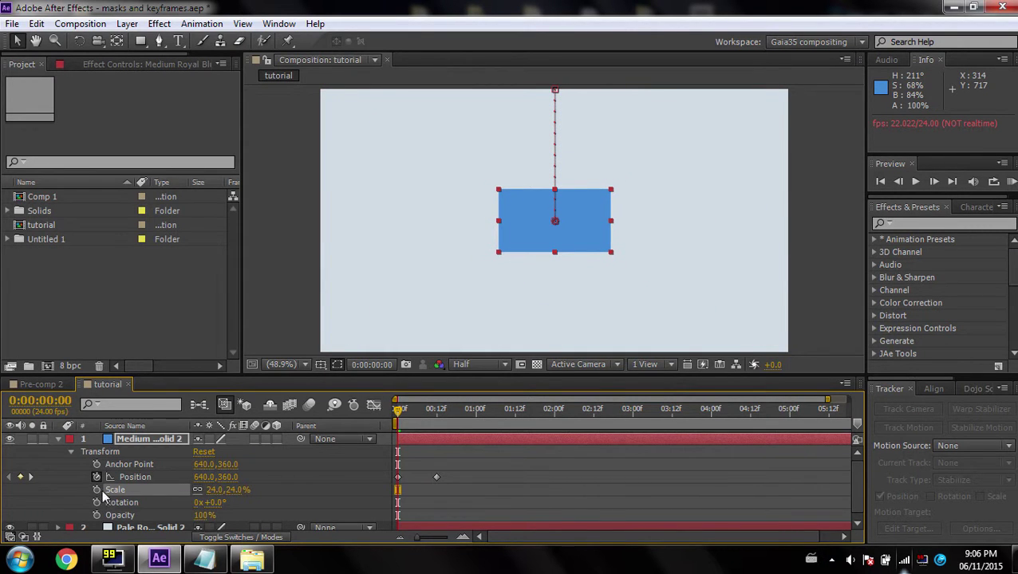
{"action": "key", "text": "space"}
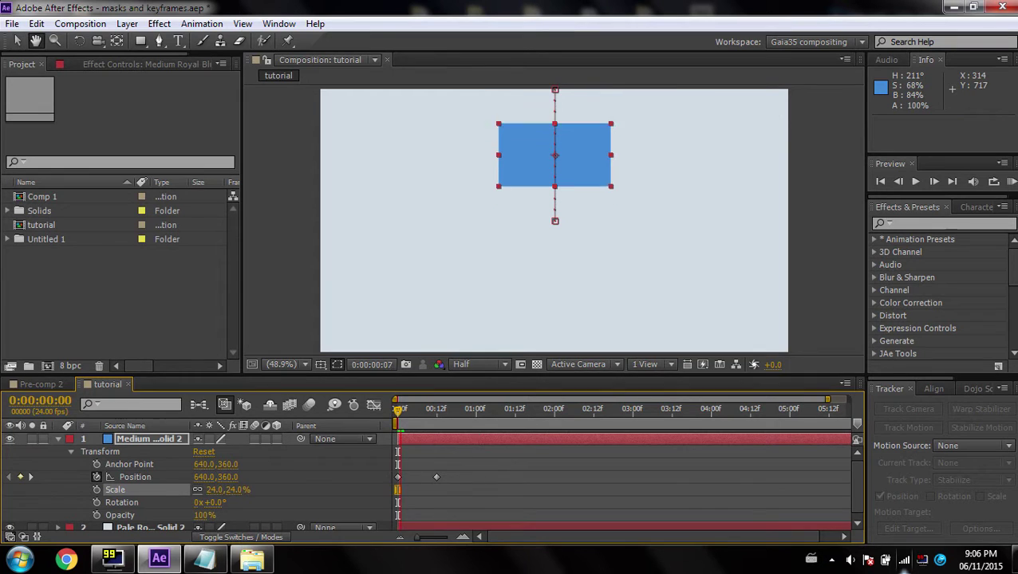
Step: Shift the blue solid's whole position path downward by moving both selected keyframes together, and preview it from the first frame
{"action": "key", "text": "space"}
{"action": "left_click_drag", "start_coordinate": [444, 410], "coordinate": [437, 411]}
{"action": "left_click_drag", "start_coordinate": [449, 483], "coordinate": [379, 472]}
{"action": "left_click_drag", "start_coordinate": [584, 105], "coordinate": [580, 169]}
{"action": "left_click_drag", "start_coordinate": [434, 413], "coordinate": [396, 426]}
{"action": "left_click", "coordinate": [829, 297]}
{"action": "key", "text": "space"}
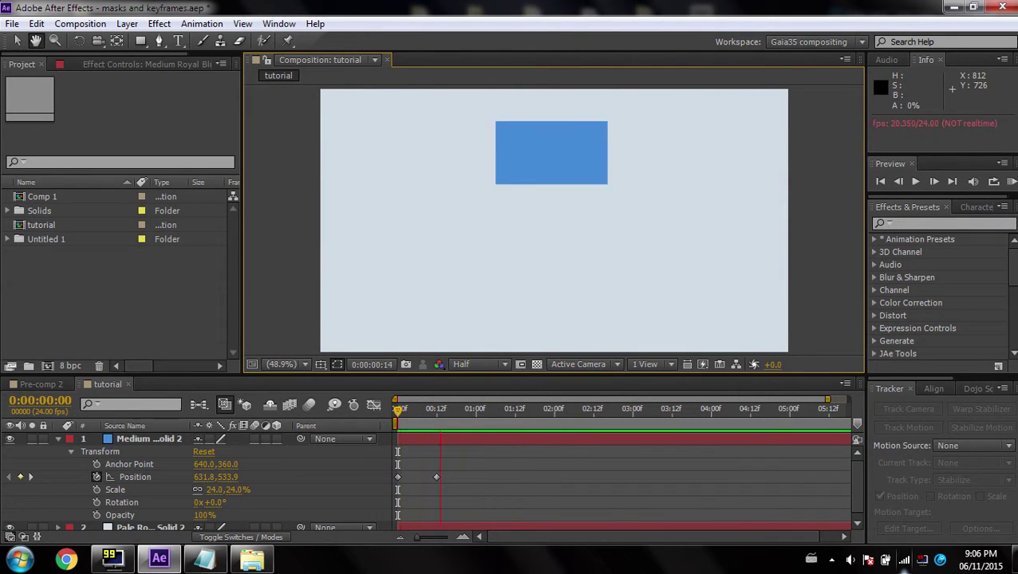
{"action": "key", "text": "space"}
Step: Animate the blue solid's position from 174, 360 at the first frame to 1054, 360 at 0:00:00:14
{"action": "left_click", "coordinate": [364, 441]}
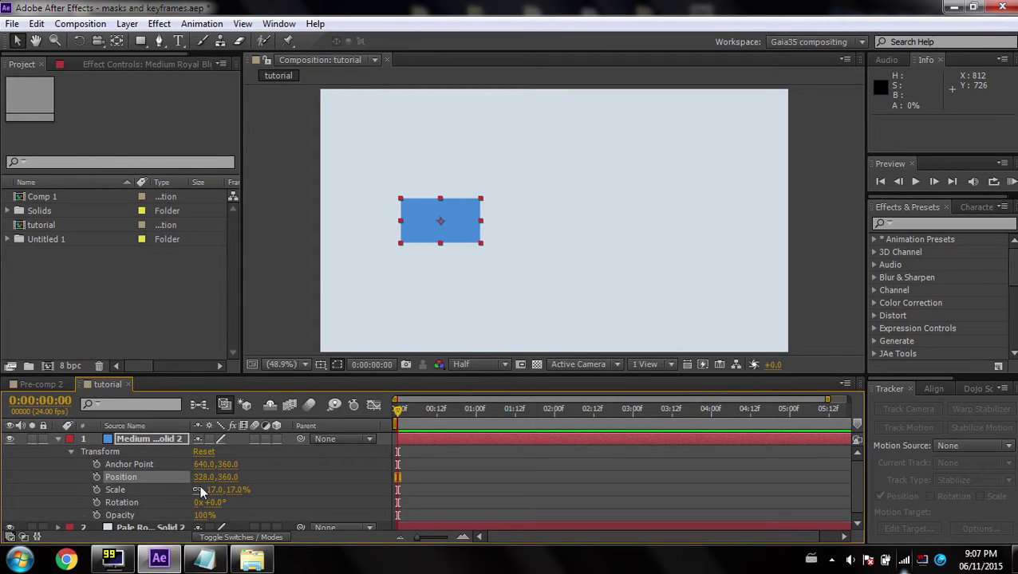
{"action": "left_click_drag", "start_coordinate": [204, 477], "coordinate": [81, 477]}
{"action": "left_click", "coordinate": [96, 477]}
{"action": "left_click", "coordinate": [443, 410]}
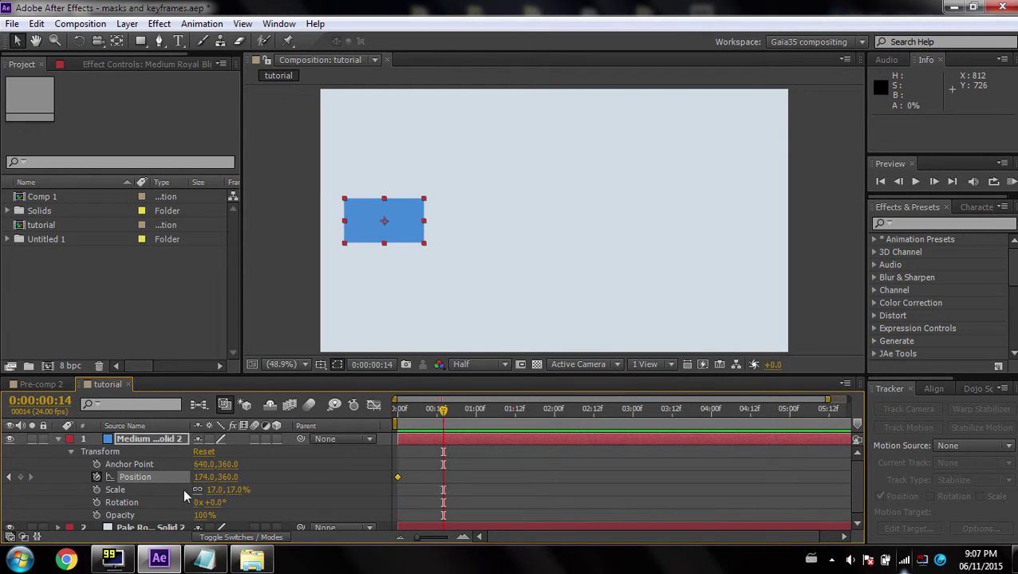
{"action": "left_click_drag", "start_coordinate": [200, 477], "coordinate": [903, 477]}
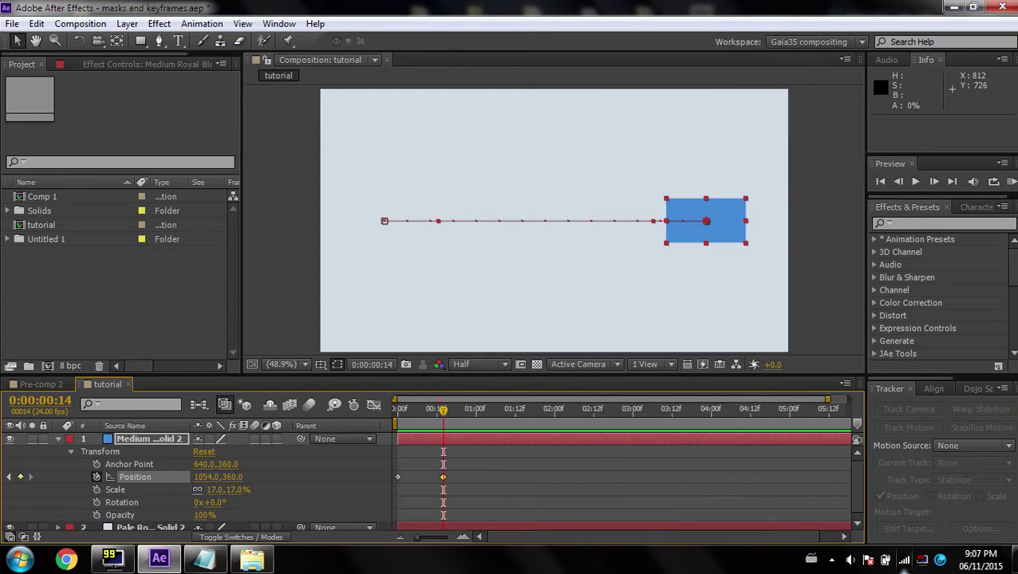
Step: Return to the first frame and move the blue solid's end position keyframe to 0:00:00:17
{"action": "left_click_drag", "start_coordinate": [439, 411], "coordinate": [383, 428]}
{"action": "left_click", "coordinate": [443, 477]}
{"action": "left_click_drag", "start_coordinate": [443, 479], "coordinate": [450, 480]}
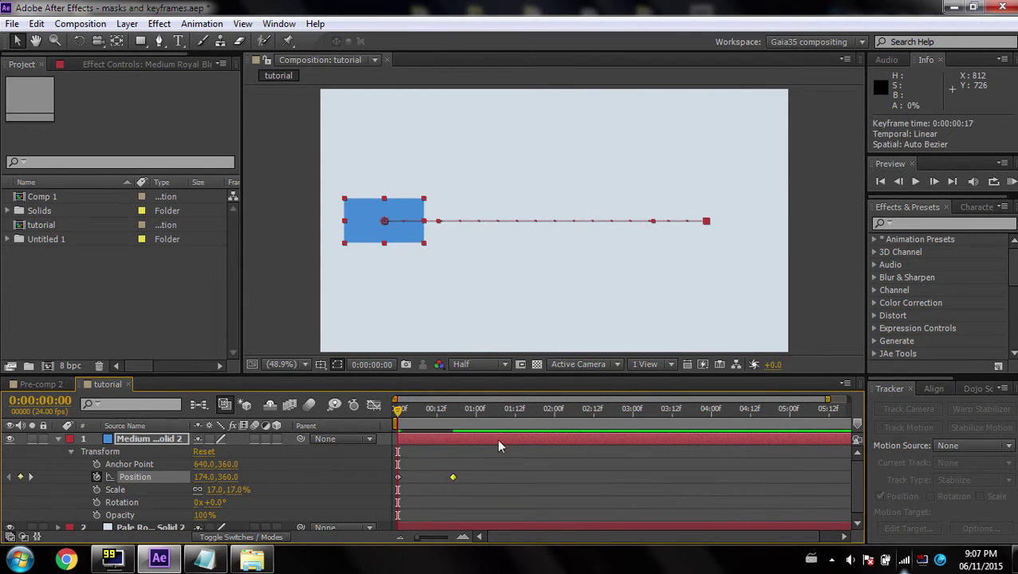
Step: Select the blue solid's position keyframes and show their speed graph in the Graph Editor, with the time navigator ending at 0:00:01:07
{"action": "left_click_drag", "start_coordinate": [527, 466], "coordinate": [384, 494]}
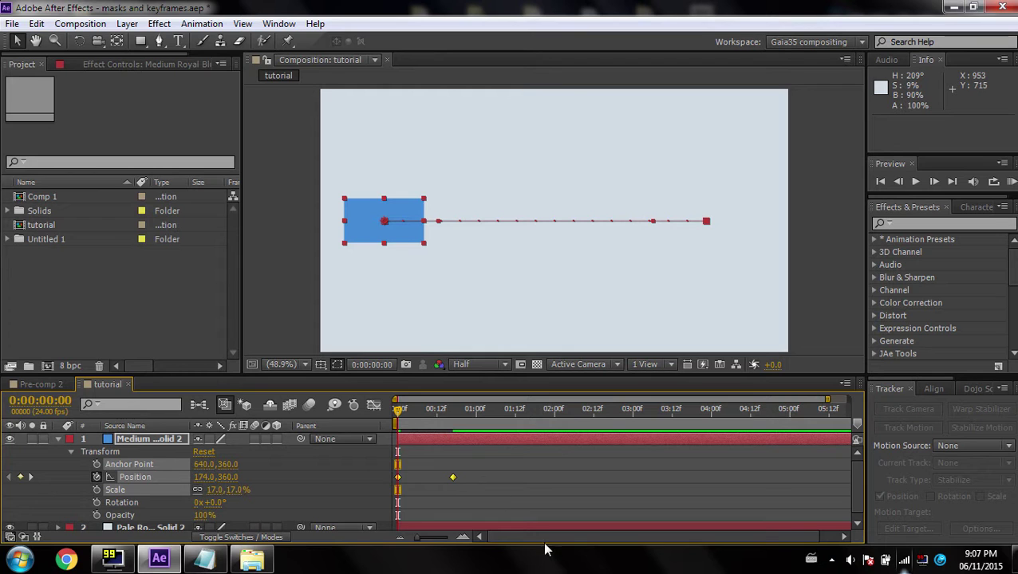
{"action": "left_click", "coordinate": [374, 405]}
{"action": "left_click", "coordinate": [373, 405]}
{"action": "left_click_drag", "start_coordinate": [495, 488], "coordinate": [397, 459]}
{"action": "left_click", "coordinate": [373, 405]}
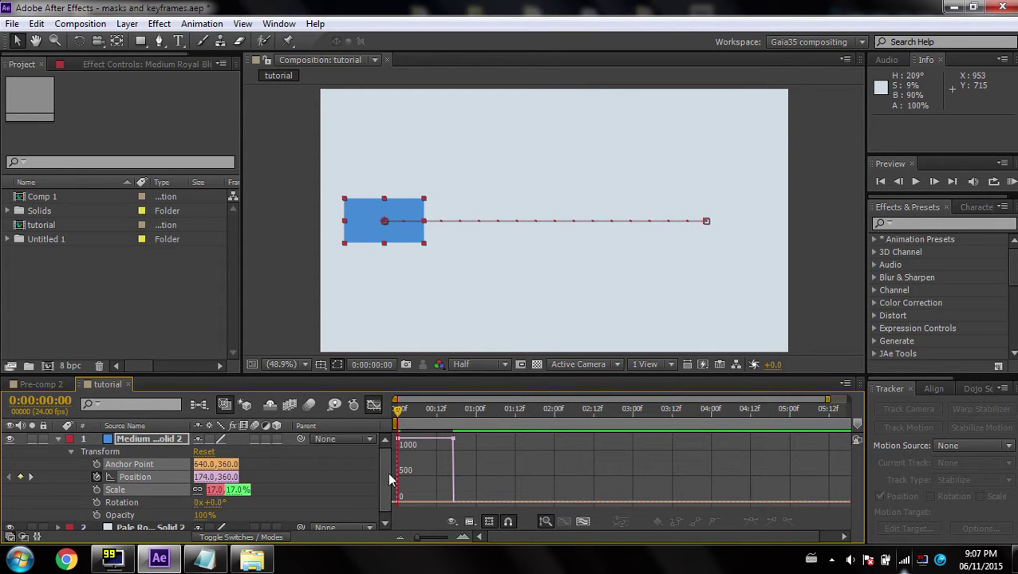
{"action": "left_click_drag", "start_coordinate": [827, 400], "coordinate": [452, 400]}
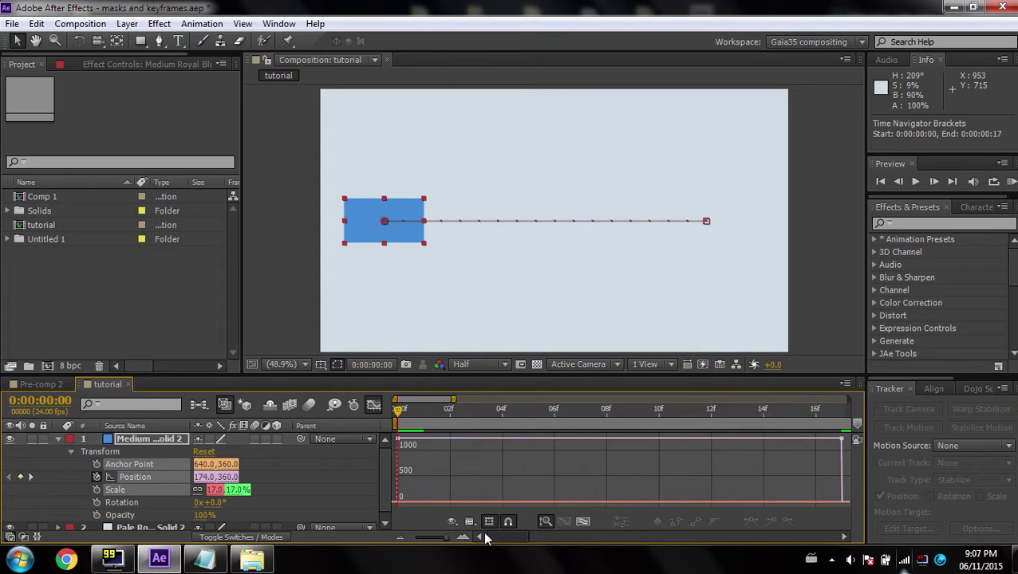
{"action": "key", "text": "minus"}
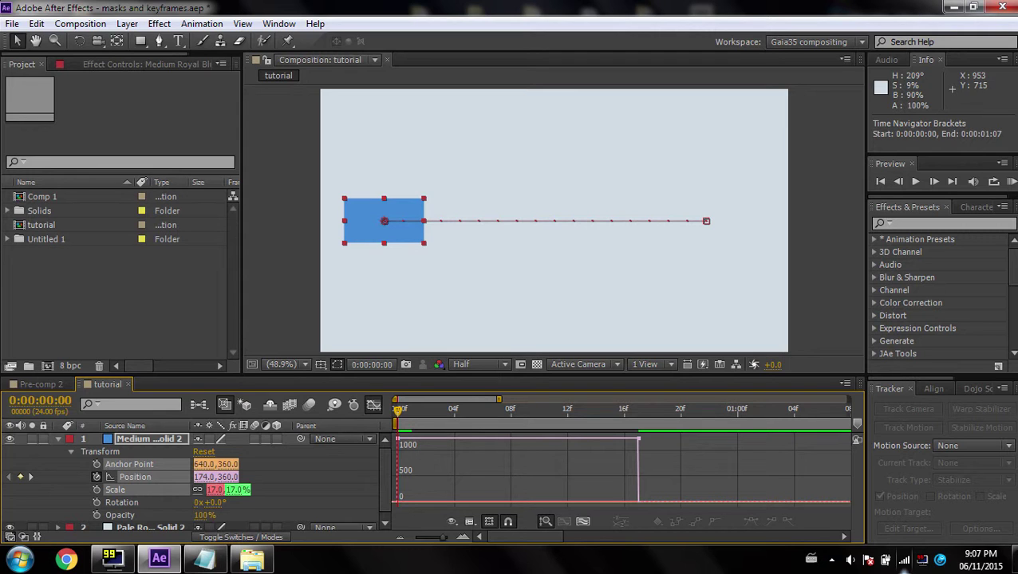
Step: Select the speed graph's position keyframes, scrub the move up to 0:00:00:17 and play it from the first frame
{"action": "left_click", "coordinate": [398, 438]}
{"action": "left_click_drag", "start_coordinate": [423, 423], "coordinate": [497, 410]}
{"action": "left_click", "coordinate": [639, 415]}
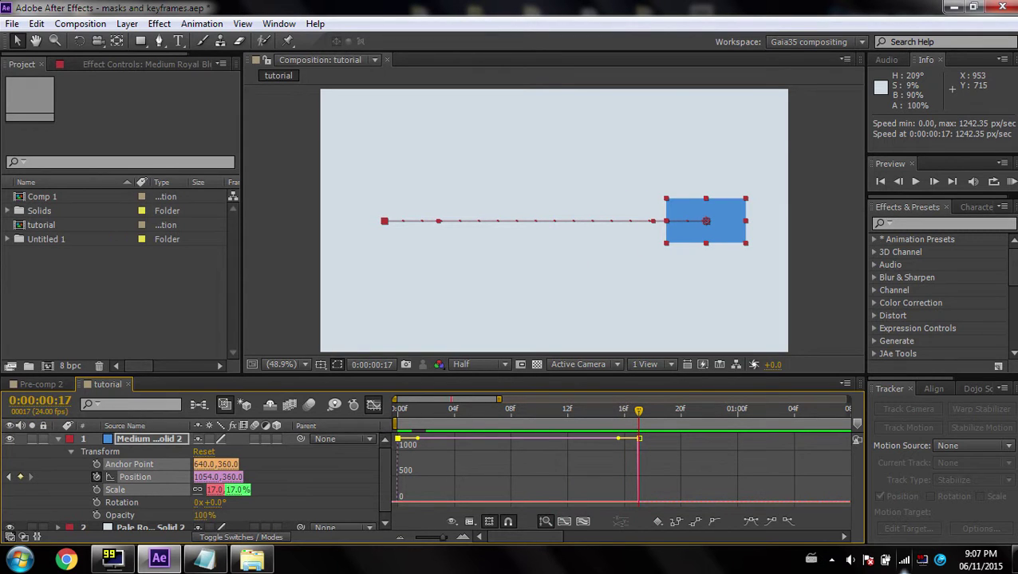
{"action": "left_click_drag", "start_coordinate": [638, 411], "coordinate": [334, 415]}
{"action": "key", "text": "h"}
{"action": "key", "text": "space"}
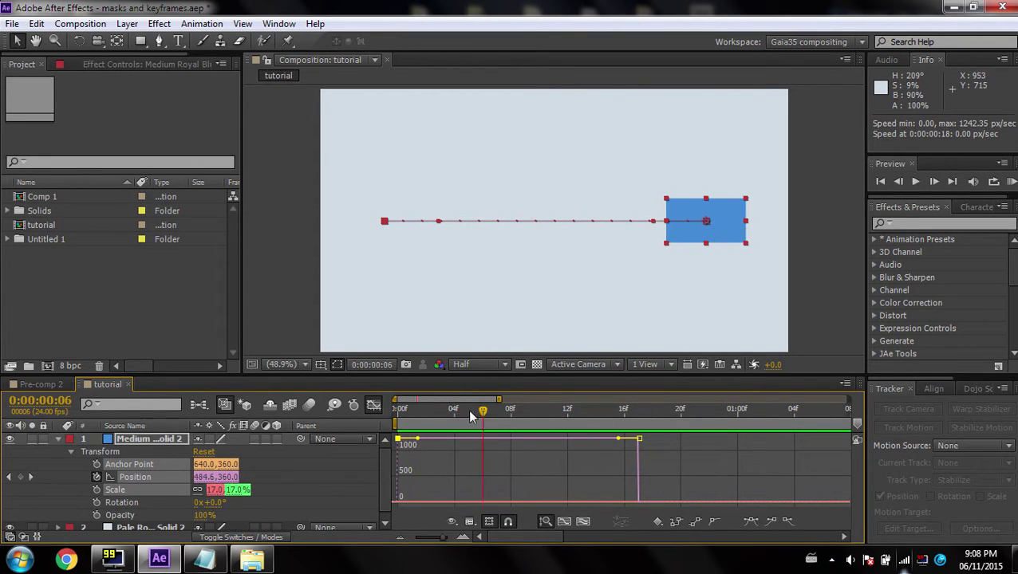
Step: Apply Easy Ease to both position keyframes of the blue solid and show the resulting speed curve in the Graph Editor
{"action": "left_click", "coordinate": [374, 404]}
{"action": "left_click_drag", "start_coordinate": [461, 469], "coordinate": [689, 489]}
{"action": "left_click_drag", "start_coordinate": [436, 496], "coordinate": [387, 488]}
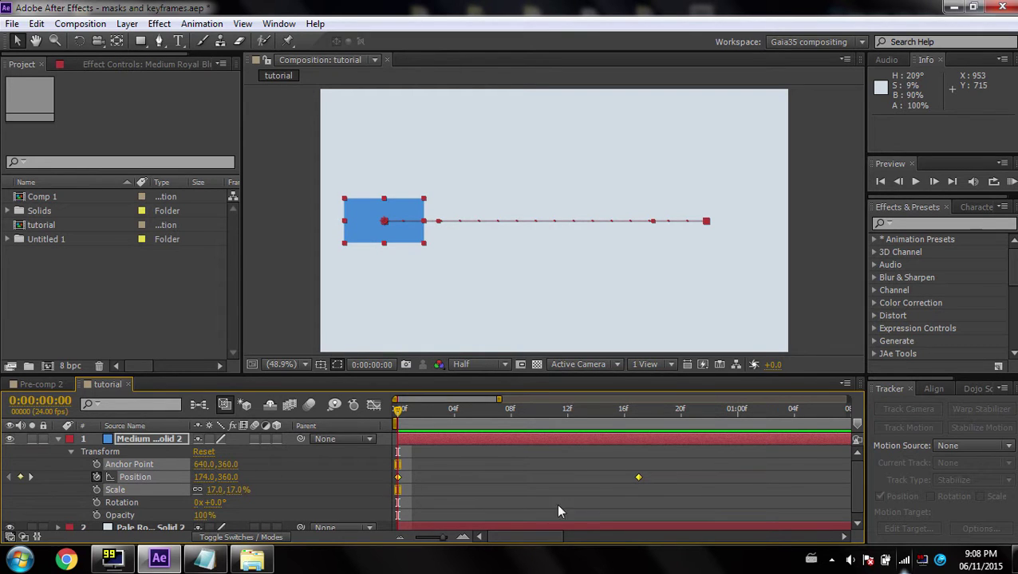
{"action": "key", "text": "F9"}
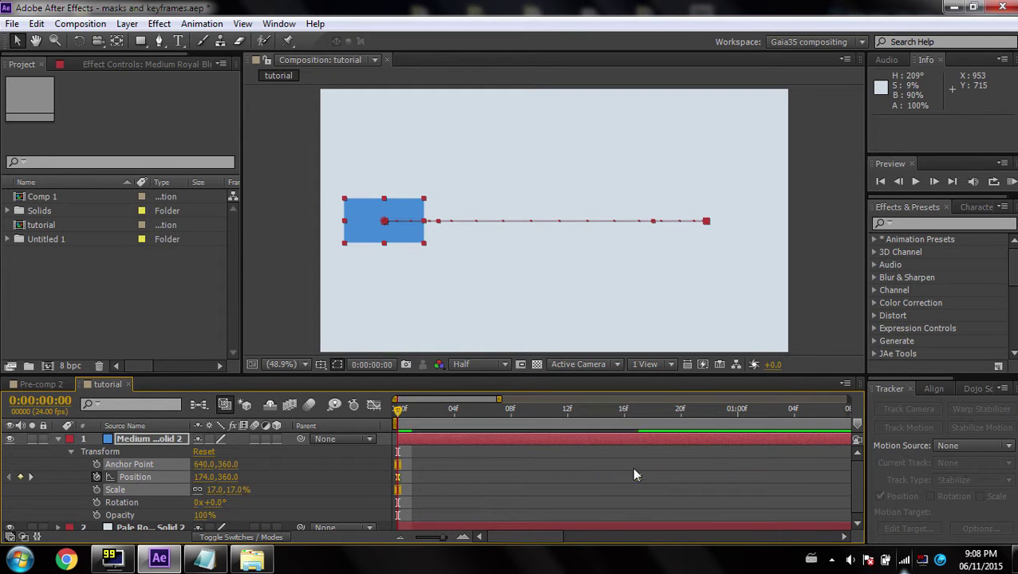
{"action": "left_click", "coordinate": [374, 405]}
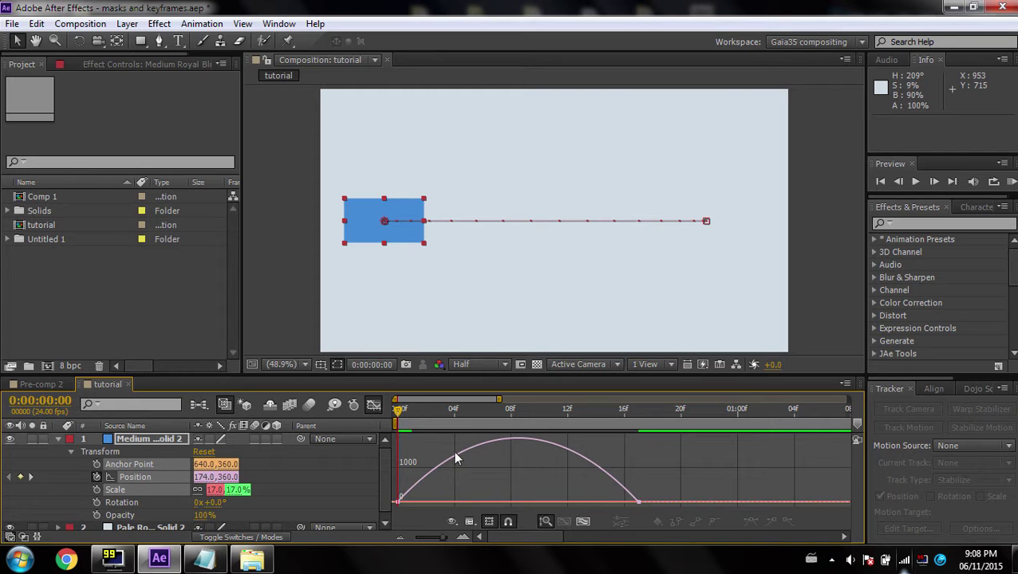
Step: Scrub and play the eased move against its speed curve, return to the first frame and close the Graph Editor
{"action": "left_click", "coordinate": [512, 421]}
{"action": "left_click_drag", "start_coordinate": [515, 420], "coordinate": [325, 439]}
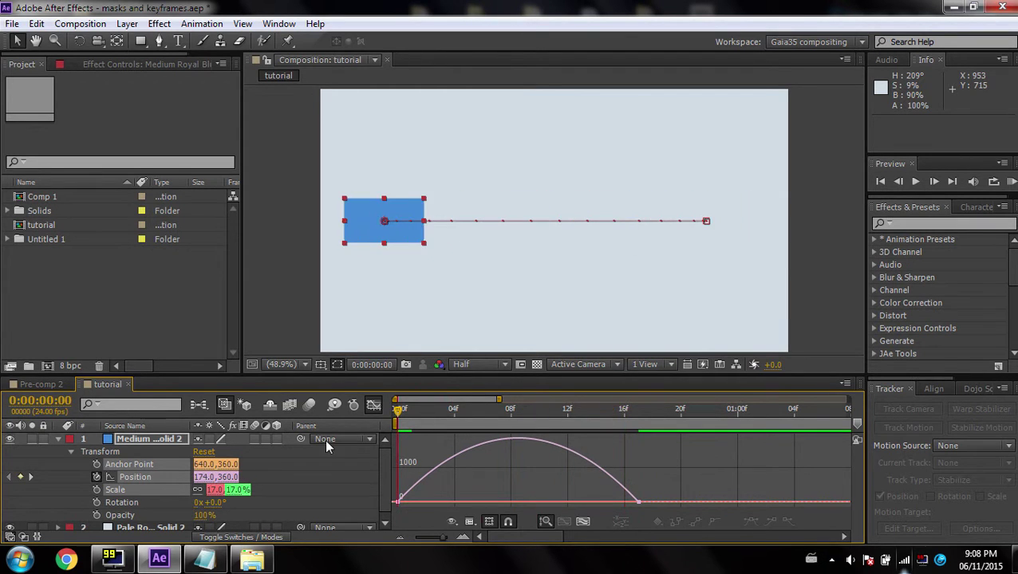
{"action": "left_click", "coordinate": [817, 317]}
{"action": "key", "text": "space"}
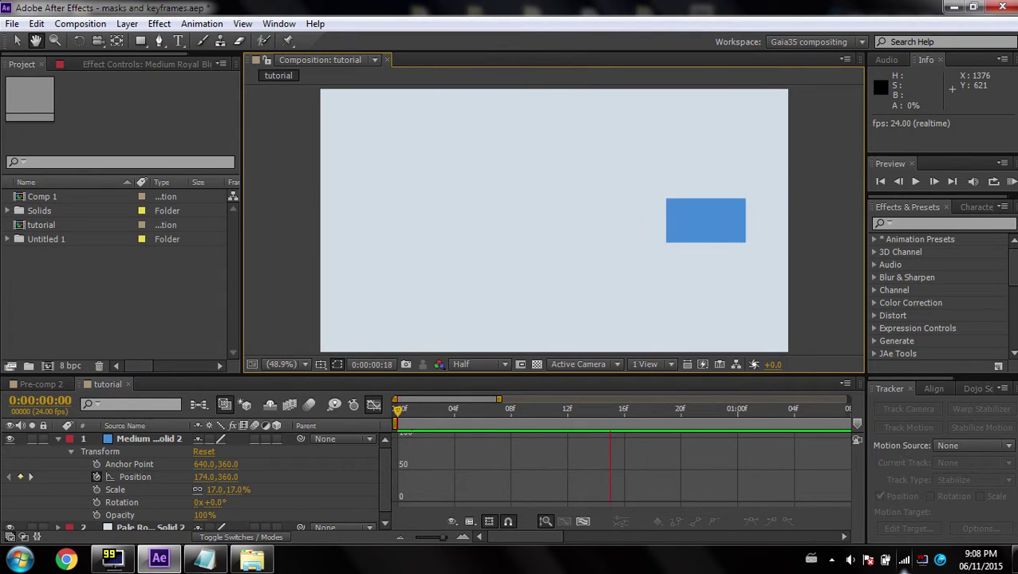
{"action": "left_click", "coordinate": [539, 416]}
{"action": "left_click_drag", "start_coordinate": [493, 415], "coordinate": [357, 424]}
{"action": "left_click", "coordinate": [374, 405]}
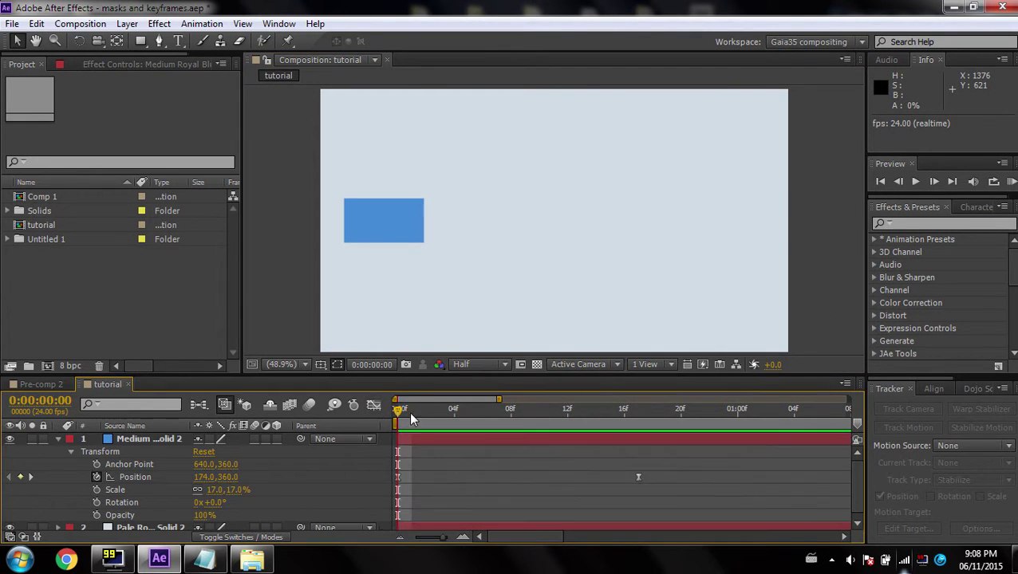
Step: Replay the eased position move from the first frame several times, examining how it starts and stops around the two keyframes
{"action": "left_click_drag", "start_coordinate": [673, 471], "coordinate": [373, 489]}
{"action": "key", "text": "space"}
{"action": "key", "text": "space"}
{"action": "left_click", "coordinate": [793, 289]}
{"action": "left_click_drag", "start_coordinate": [636, 399], "coordinate": [398, 402]}
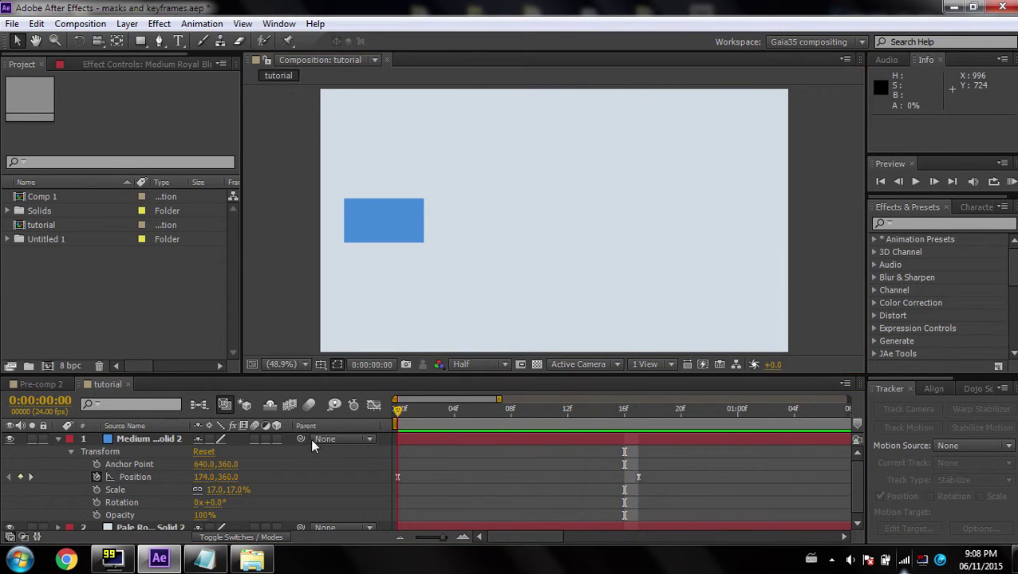
{"action": "left_click_drag", "start_coordinate": [661, 474], "coordinate": [663, 499]}
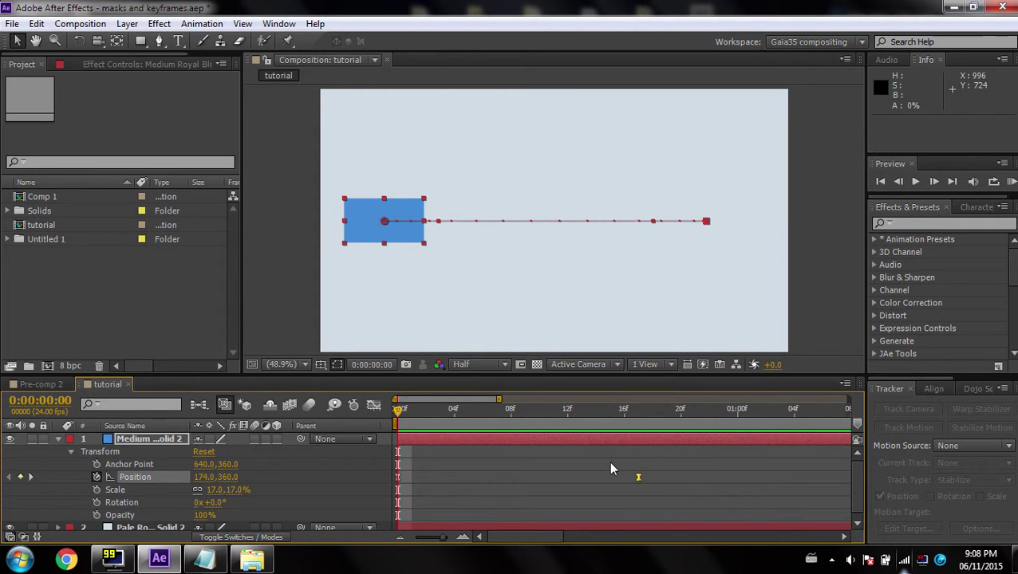
{"action": "left_click", "coordinate": [626, 476]}
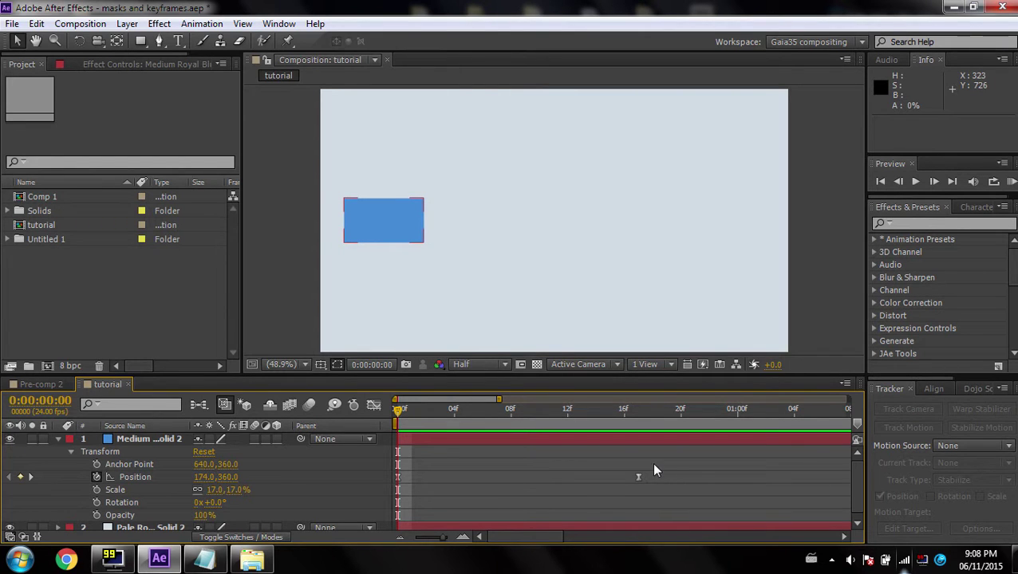
{"action": "key", "text": "space"}
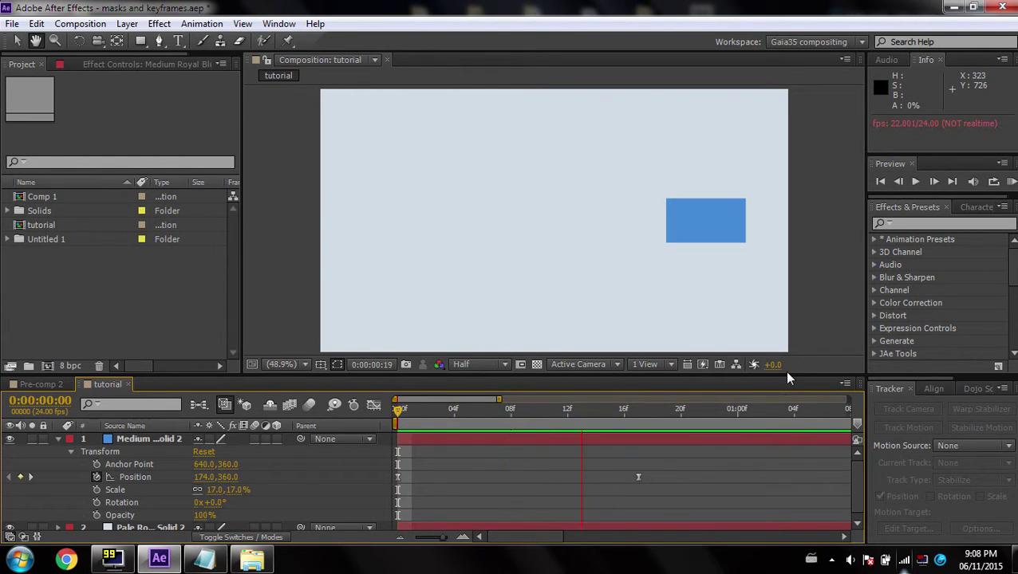
{"action": "left_click_drag", "start_coordinate": [542, 415], "coordinate": [311, 418]}
{"action": "key", "text": "space"}
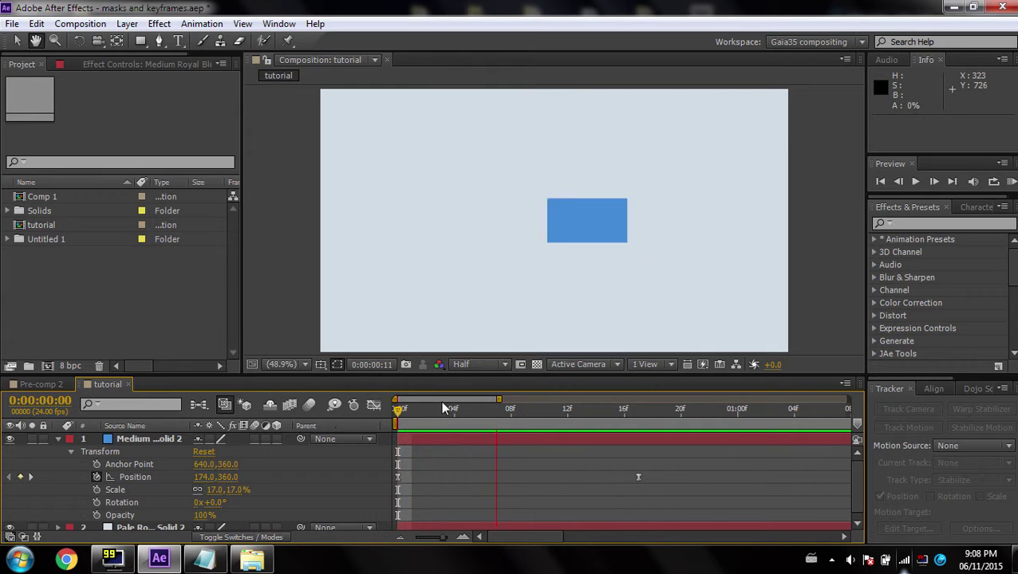
{"action": "key", "text": "space"}
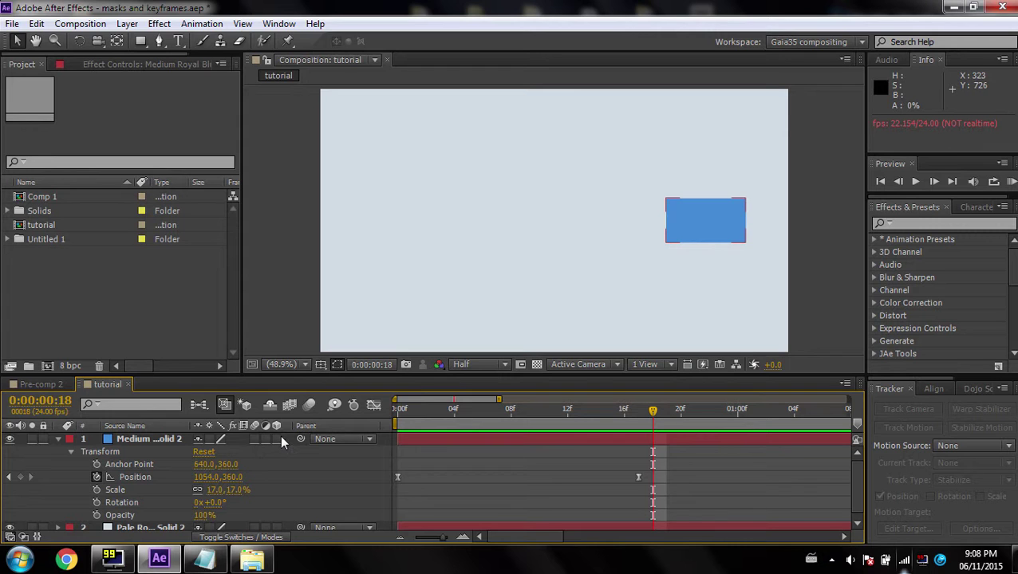
Step: At 0:00:00:09, turn on motion blur for the blue solid layer and enable motion blur for the composition
{"action": "key", "text": "F2"}
{"action": "left_click_drag", "start_coordinate": [638, 410], "coordinate": [520, 412]}
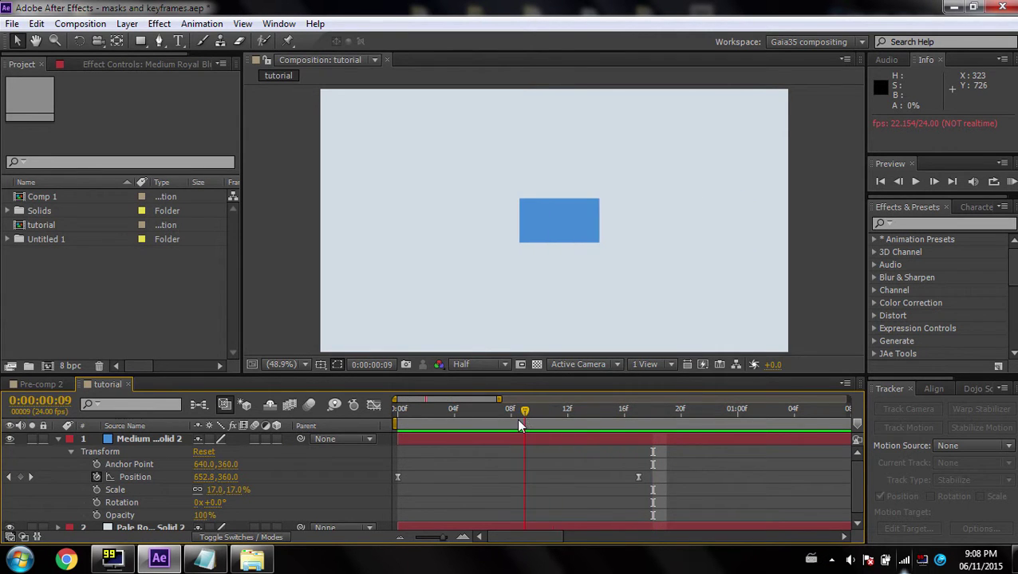
{"action": "left_click", "coordinate": [254, 439]}
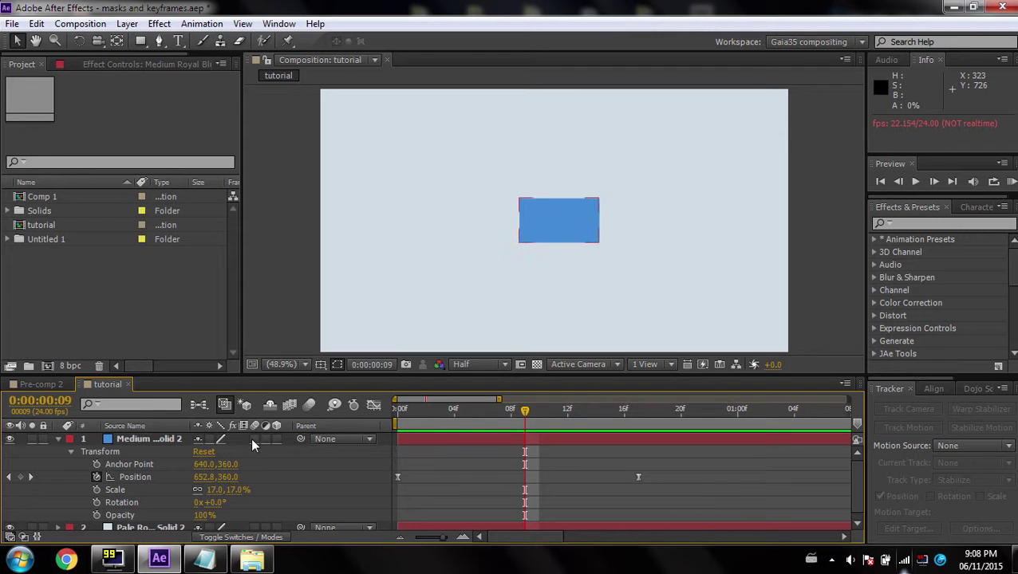
{"action": "left_click", "coordinate": [57, 438]}
{"action": "left_click", "coordinate": [159, 451]}
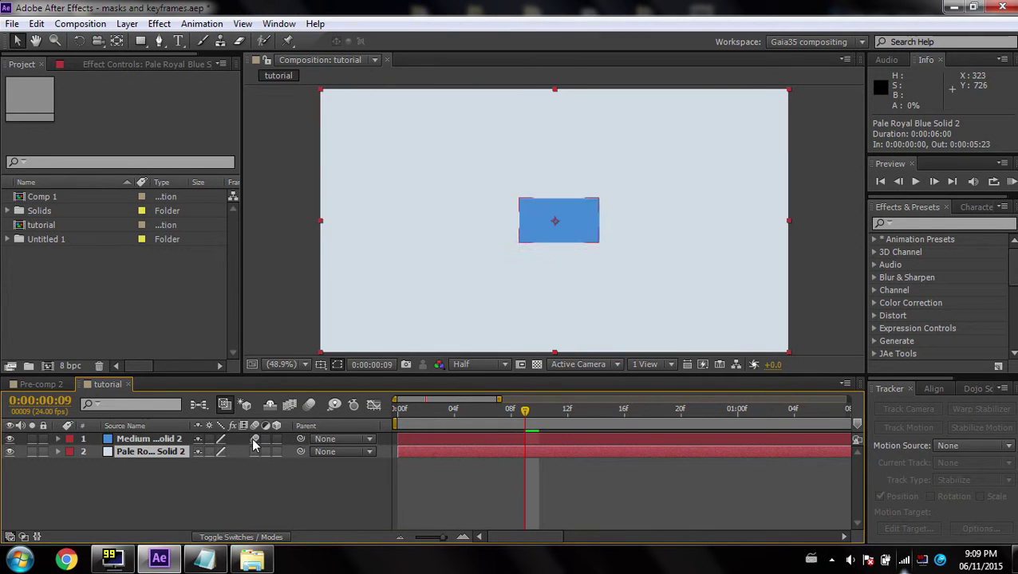
{"action": "scroll", "coordinate": [536, 209], "scroll_direction": "up", "scroll_amount": 4}
{"action": "scroll", "coordinate": [557, 220], "scroll_direction": "down", "scroll_amount": 1}
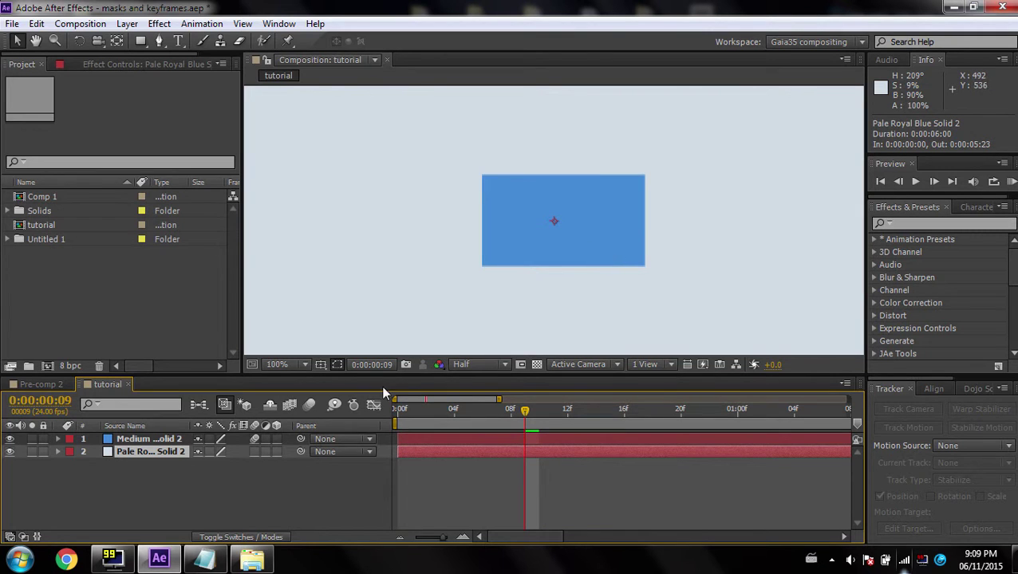
{"action": "left_click", "coordinate": [309, 405]}
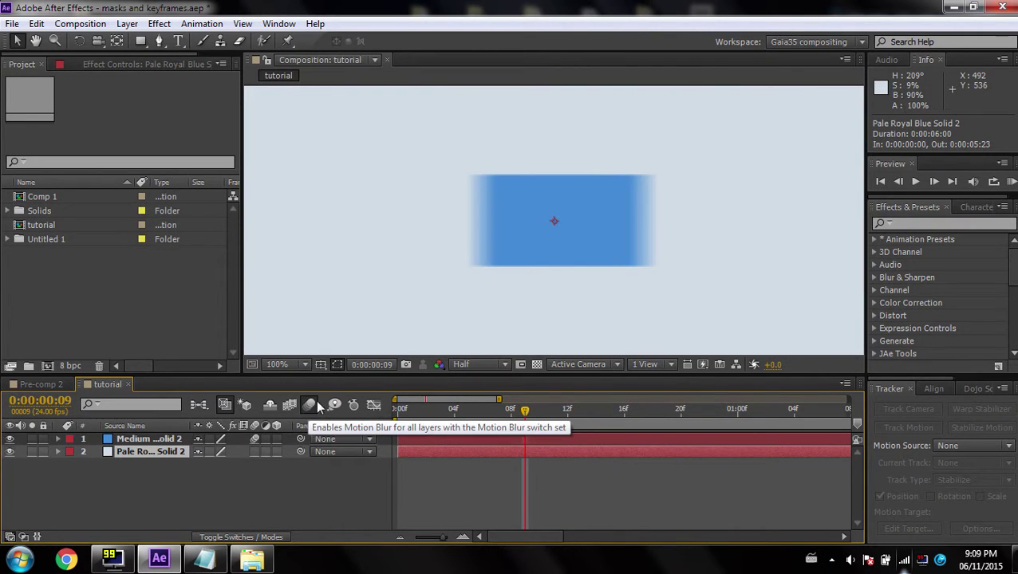
{"action": "scroll", "coordinate": [622, 227], "scroll_direction": "down", "scroll_amount": 3}
{"action": "scroll", "coordinate": [565, 271], "scroll_direction": "up", "scroll_amount": 2}
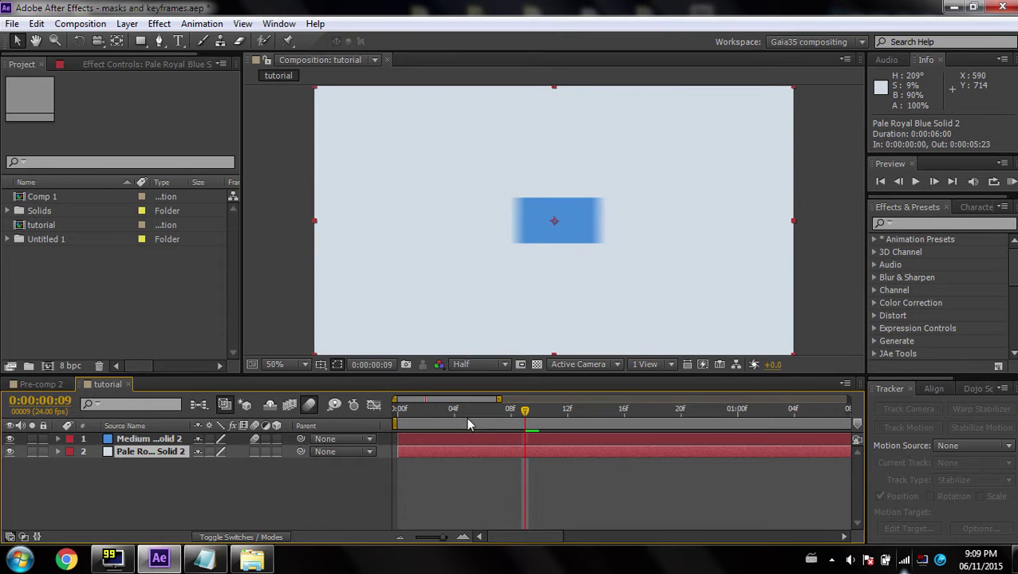
Step: Reveal only the blue solid's Position property and preview the motion-blurred move from the first frame
{"action": "key", "text": "Home"}
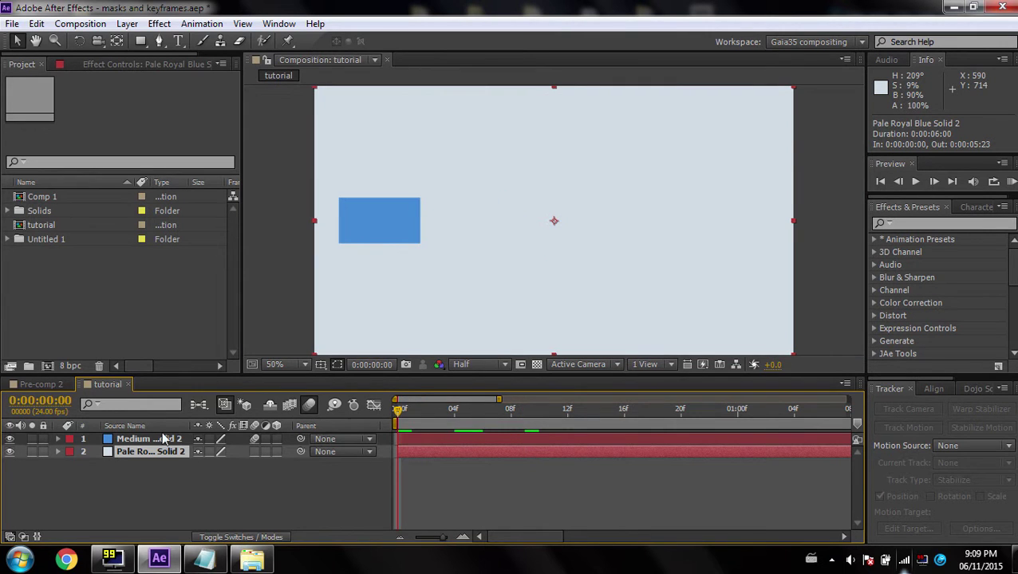
{"action": "left_click", "coordinate": [160, 439]}
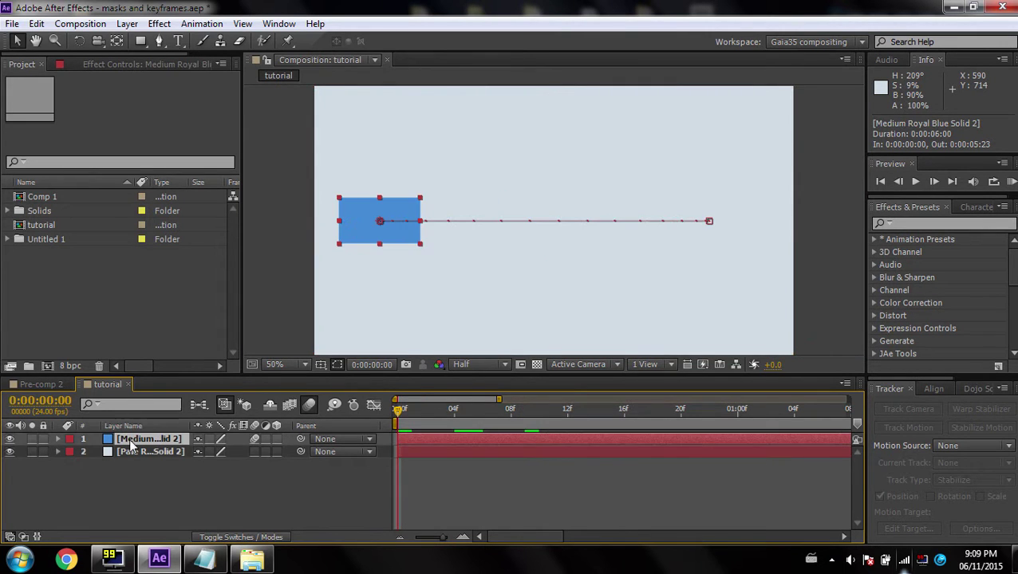
{"action": "key", "text": "p"}
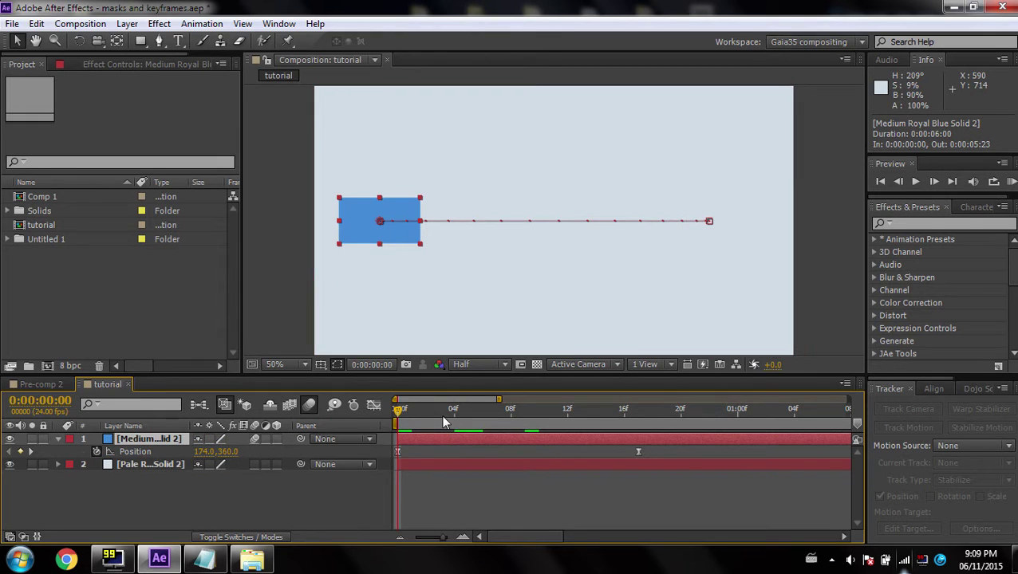
{"action": "key", "text": "space"}
{"action": "left_click", "coordinate": [806, 281]}
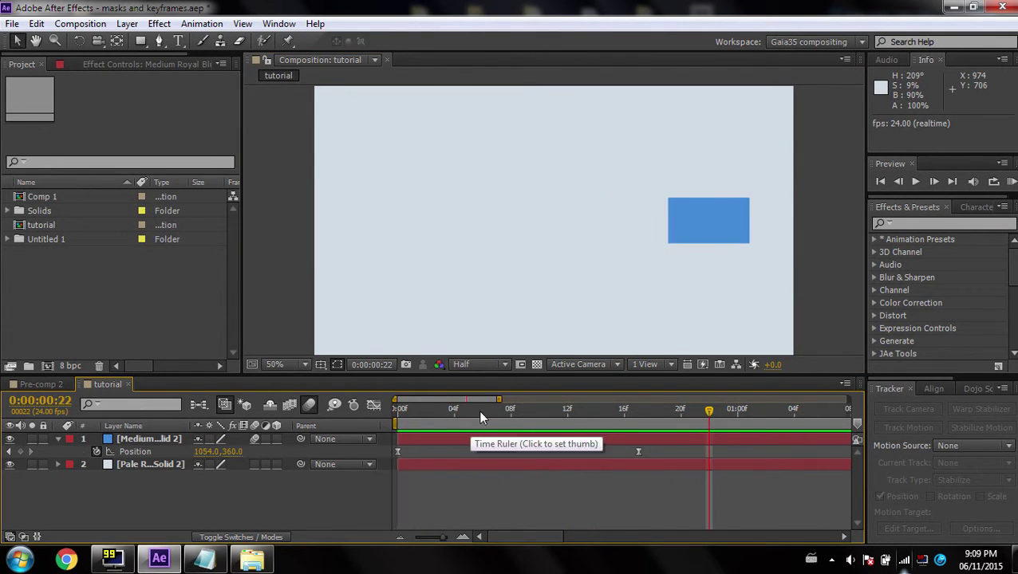
Step: Move the blue solid's end position keyframe to about frame 10 and play the faster move from the first frame
{"action": "left_click_drag", "start_coordinate": [637, 452], "coordinate": [535, 454]}
{"action": "left_click_drag", "start_coordinate": [527, 412], "coordinate": [397, 418]}
{"action": "left_click", "coordinate": [816, 315]}
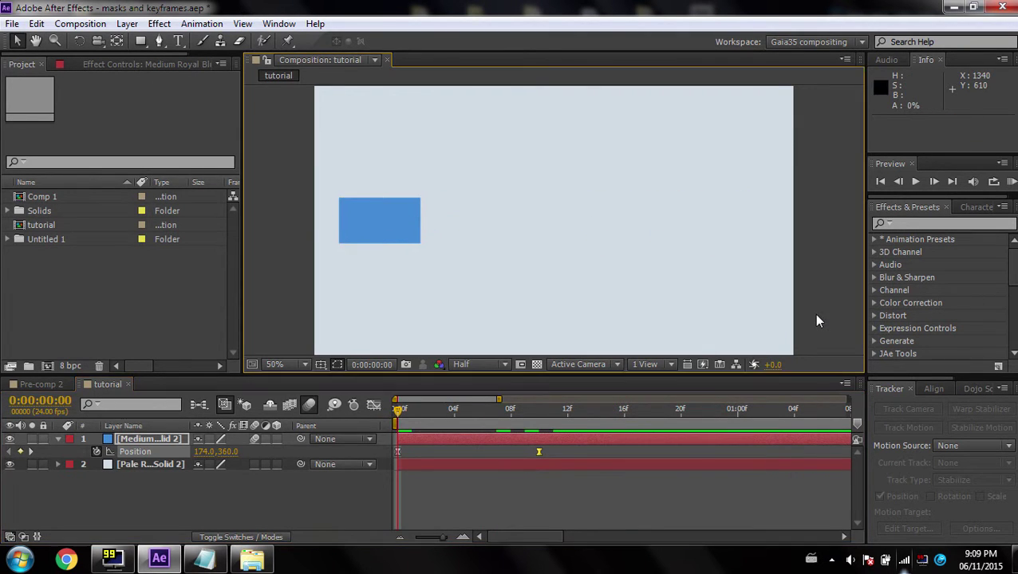
{"action": "key", "text": "space"}
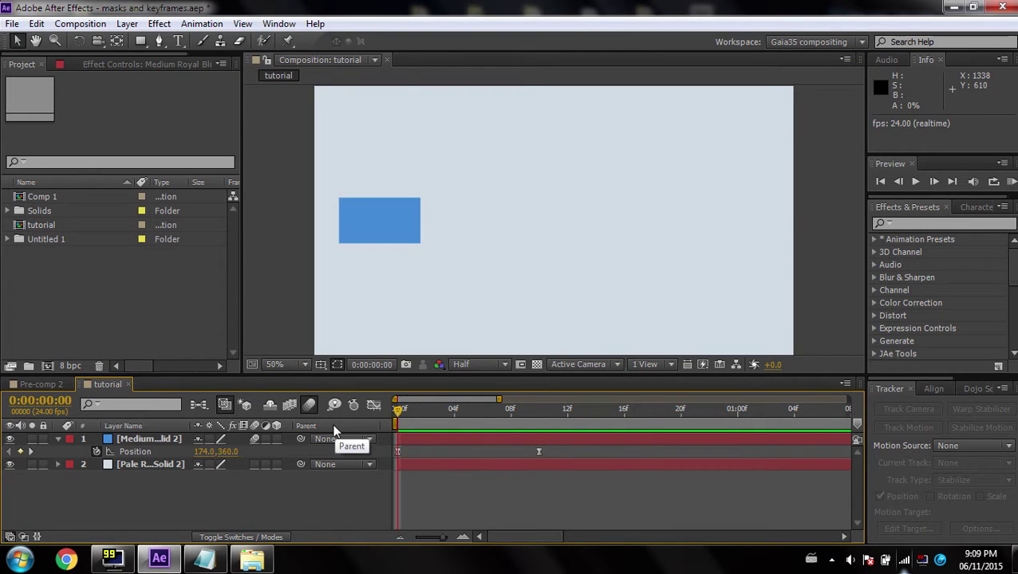
Step: In the blue solid's Position speed graph, lengthen the end keyframe's ease back to about frame 5 for a gradual slowdown
{"action": "left_click_drag", "start_coordinate": [397, 421], "coordinate": [389, 455]}
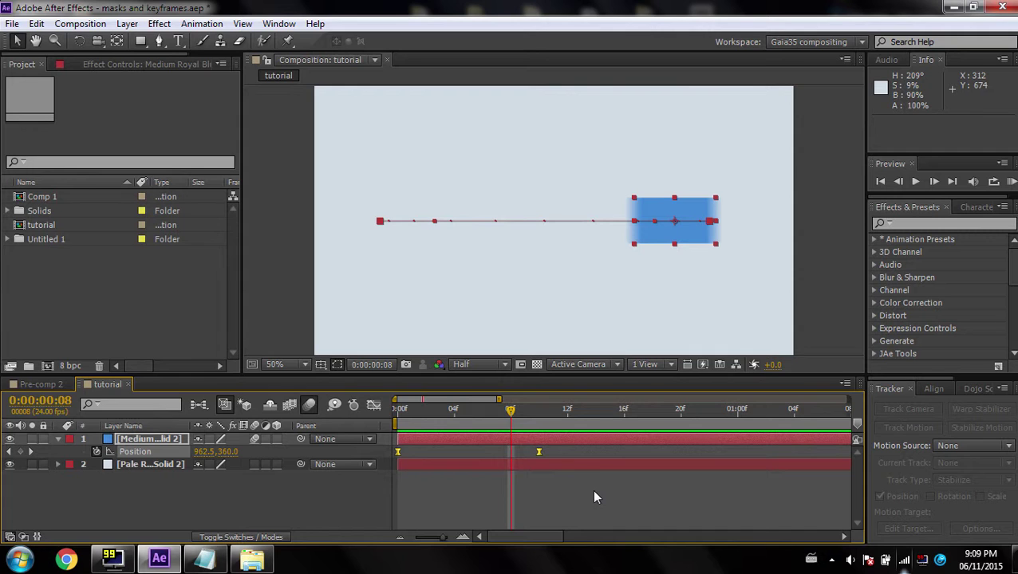
{"action": "left_click_drag", "start_coordinate": [580, 461], "coordinate": [392, 463]}
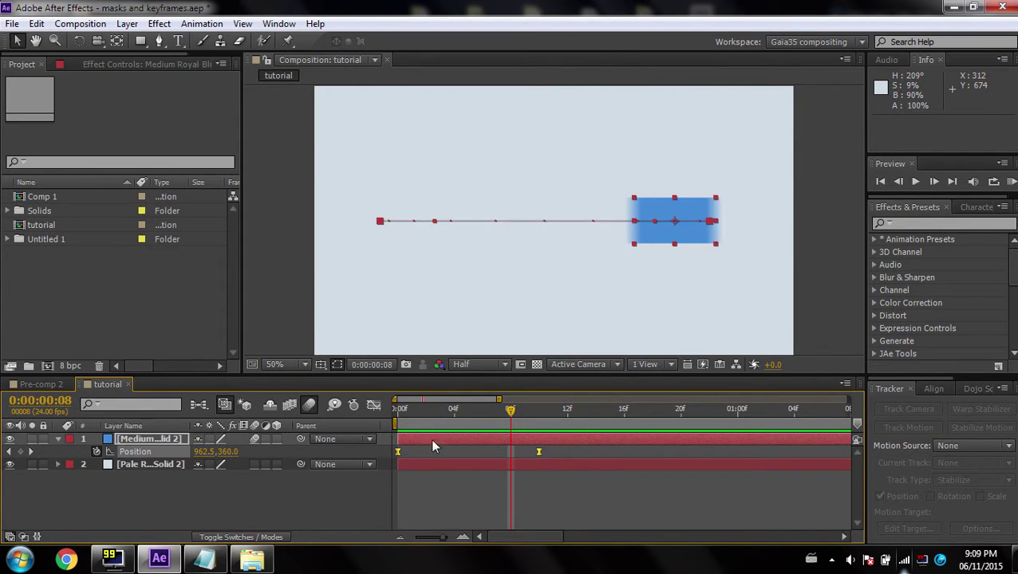
{"action": "left_click", "coordinate": [373, 405]}
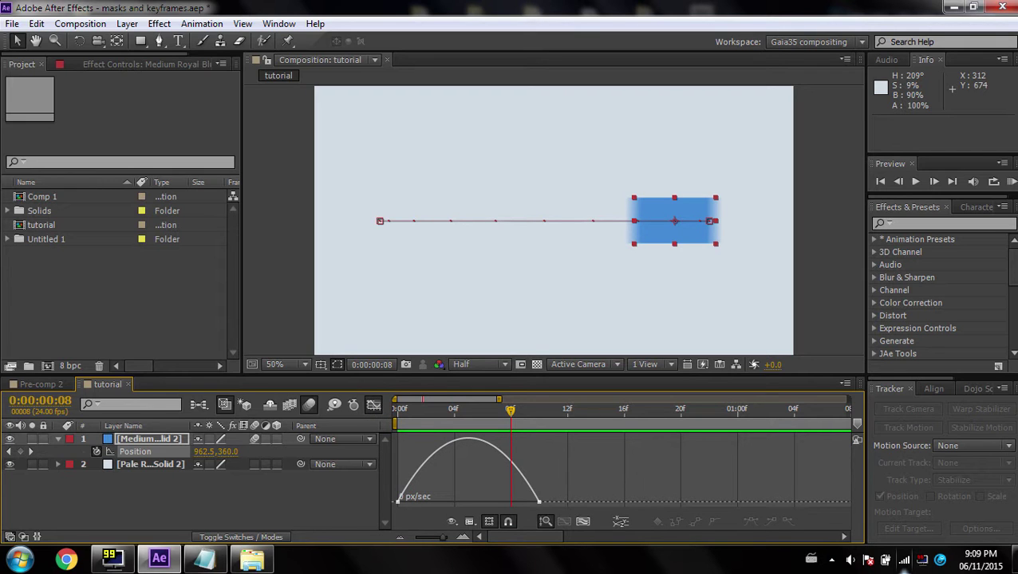
{"action": "left_click", "coordinate": [539, 502]}
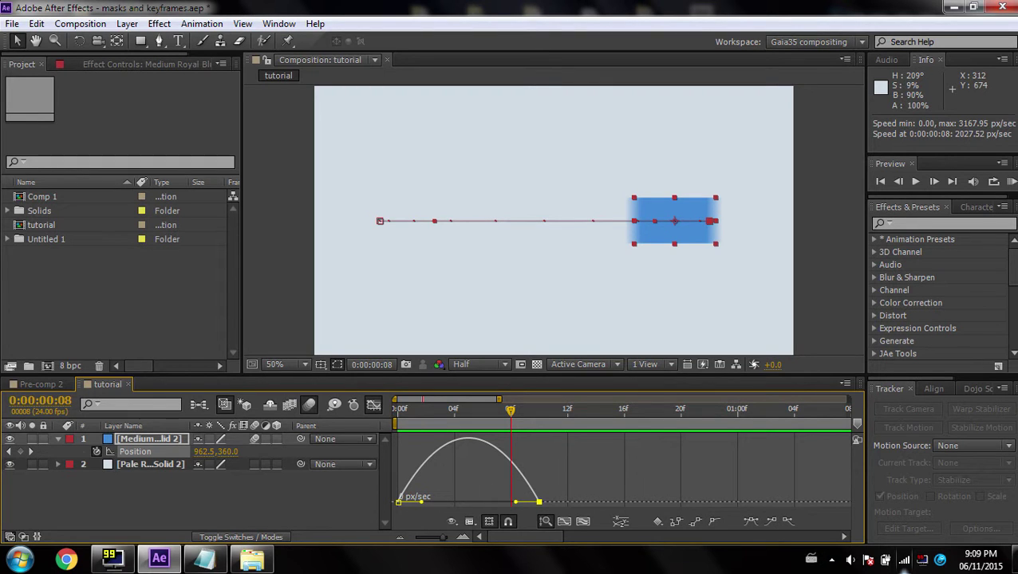
{"action": "left_click_drag", "start_coordinate": [516, 502], "coordinate": [469, 503]}
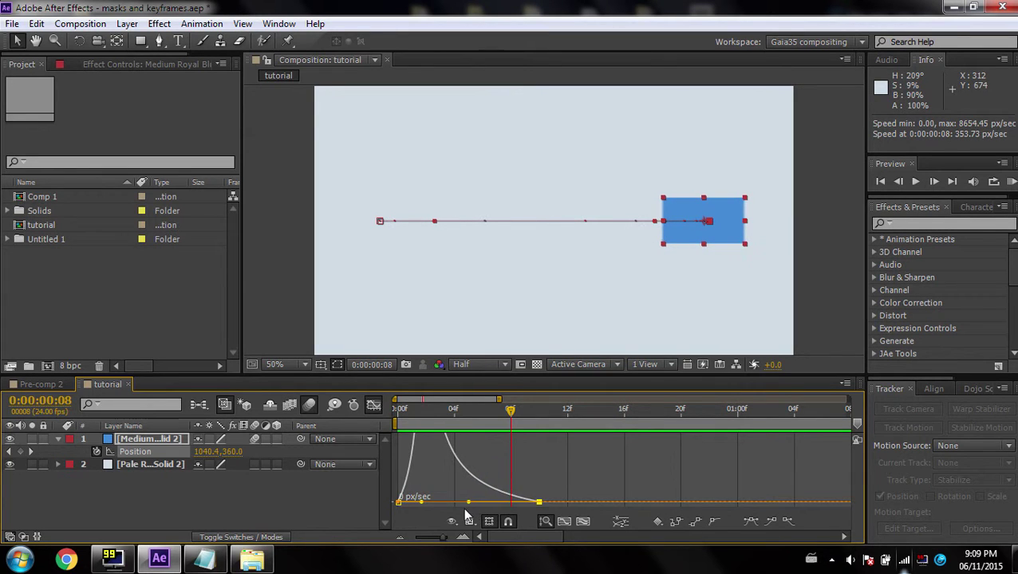
Step: Step through the move frame by frame from the first frame at 100% zoom, examining how the motion blur follows the speed
{"action": "left_click", "coordinate": [398, 421]}
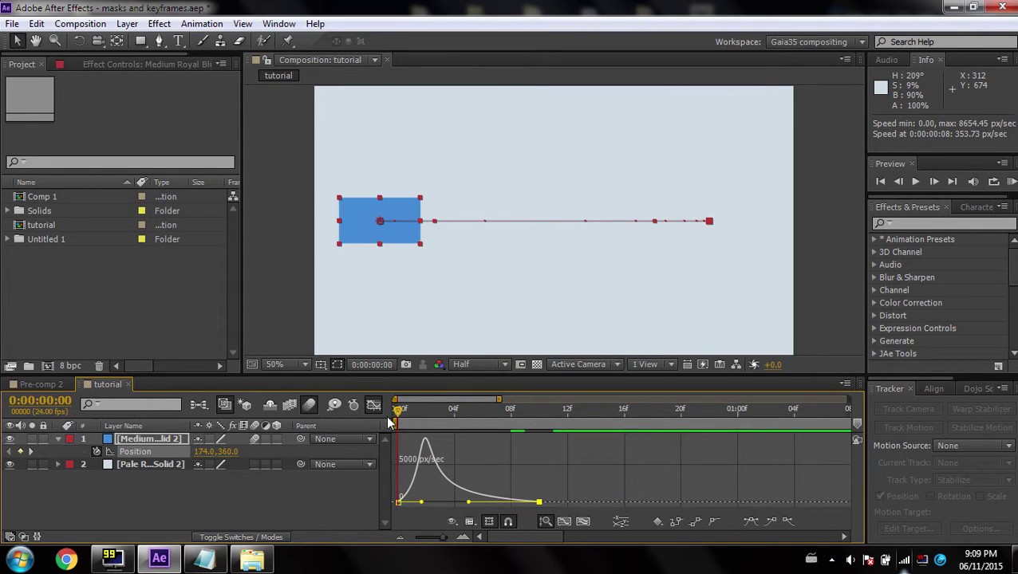
{"action": "mouse_move", "coordinate": [405, 423]}
{"action": "left_mouse_down"}
{"action": "mouse_move", "coordinate": [390, 418]}
{"action": "mouse_move", "coordinate": [537, 444]}
{"action": "mouse_move", "coordinate": [399, 431]}
{"action": "left_mouse_up"}
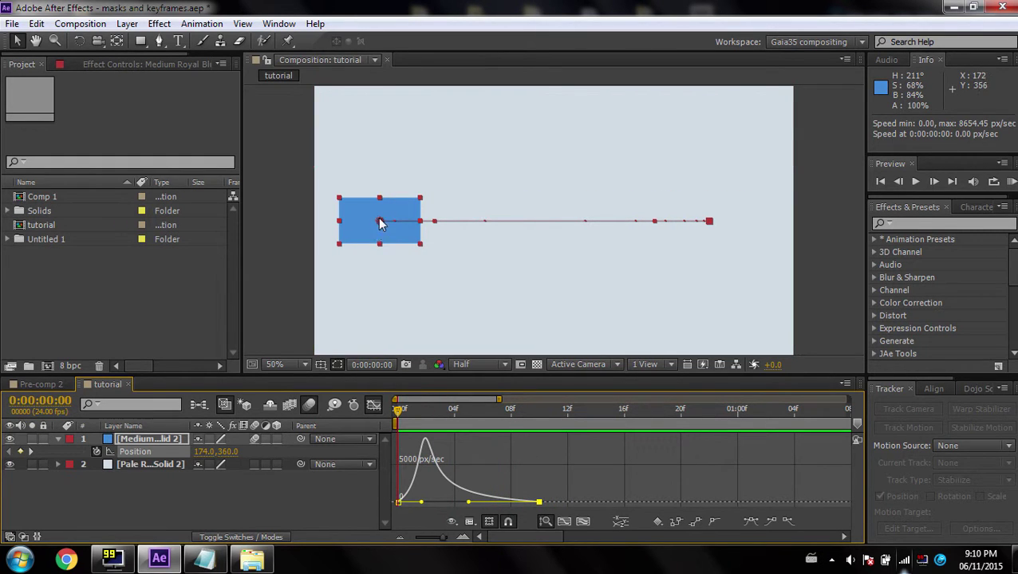
{"action": "scroll", "coordinate": [375, 228], "scroll_direction": "up", "scroll_amount": 1}
{"action": "left_click_drag", "start_coordinate": [314, 234], "coordinate": [555, 223]}
{"action": "left_click", "coordinate": [446, 209]}
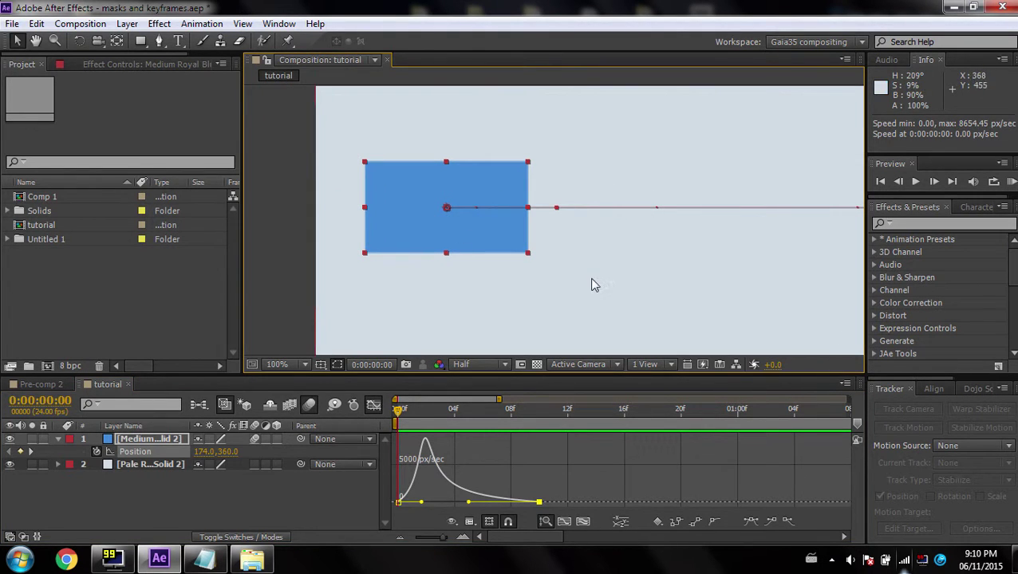
{"action": "key", "text": "Page_Down"}
{"action": "key", "text": "Page_Down"}
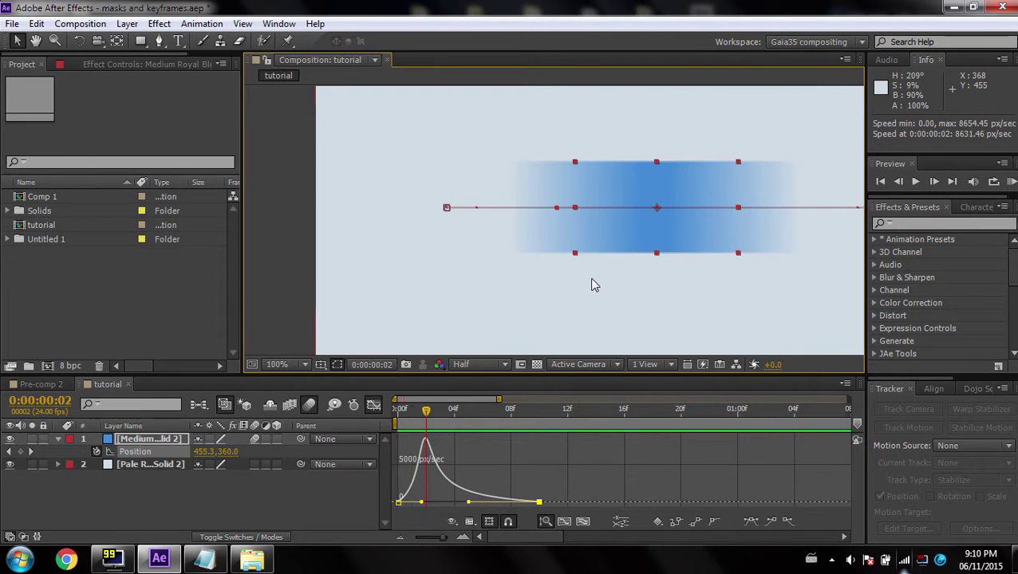
{"action": "left_click_drag", "start_coordinate": [793, 228], "coordinate": [460, 216]}
{"action": "key", "text": "Page_Down"}
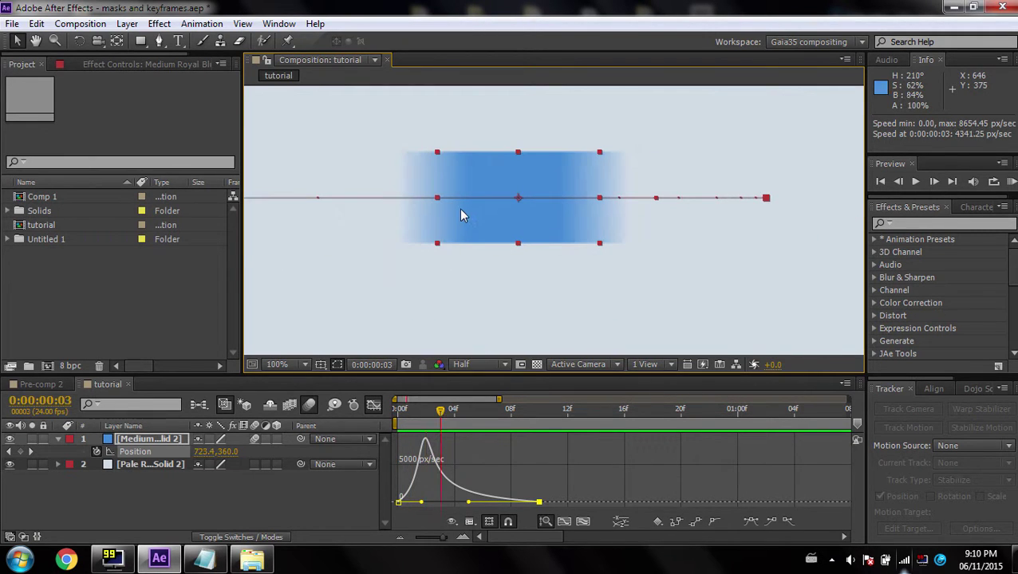
{"action": "key", "text": "Page_Down"}
{"action": "key", "text": "Page_Down"}
{"action": "key", "text": "Page_Down"}
{"action": "key", "text": "Page_Down"}
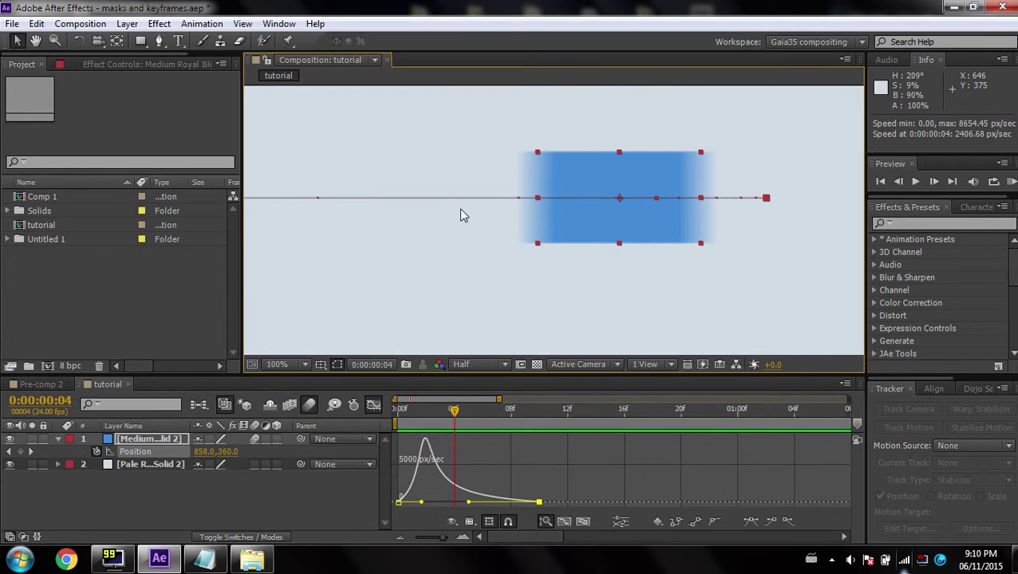
{"action": "key", "text": "Page_Down"}
{"action": "key", "text": "Page_Down"}
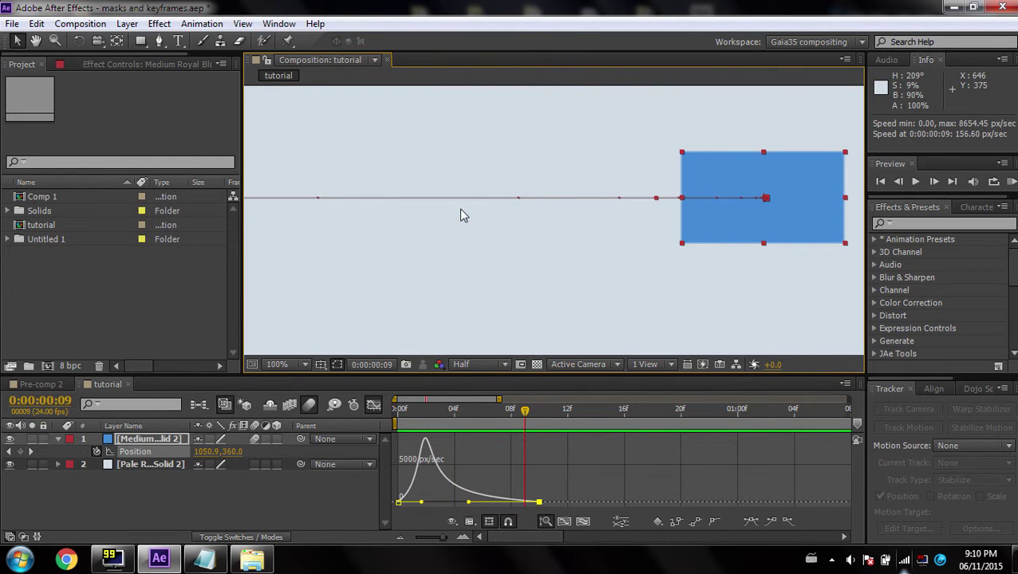
Step: Lengthen the start keyframe's ease to about frame 5 for a sharp mid-move speed peak, and preview it from the first frame
{"action": "key", "text": "shift+/"}
{"action": "left_click_drag", "start_coordinate": [420, 503], "coordinate": [467, 507]}
{"action": "left_click_drag", "start_coordinate": [461, 412], "coordinate": [350, 432]}
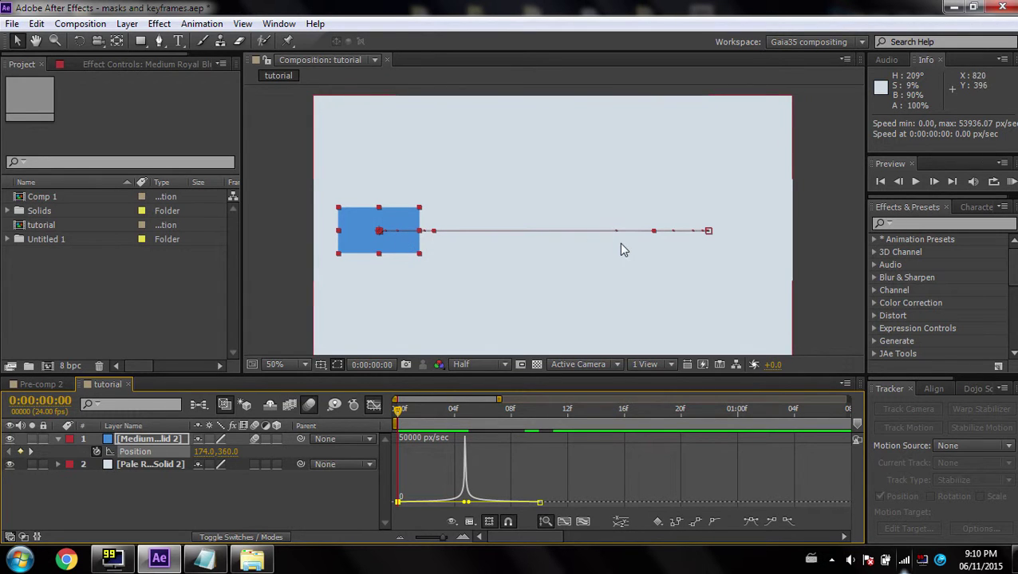
{"action": "key", "text": "space"}
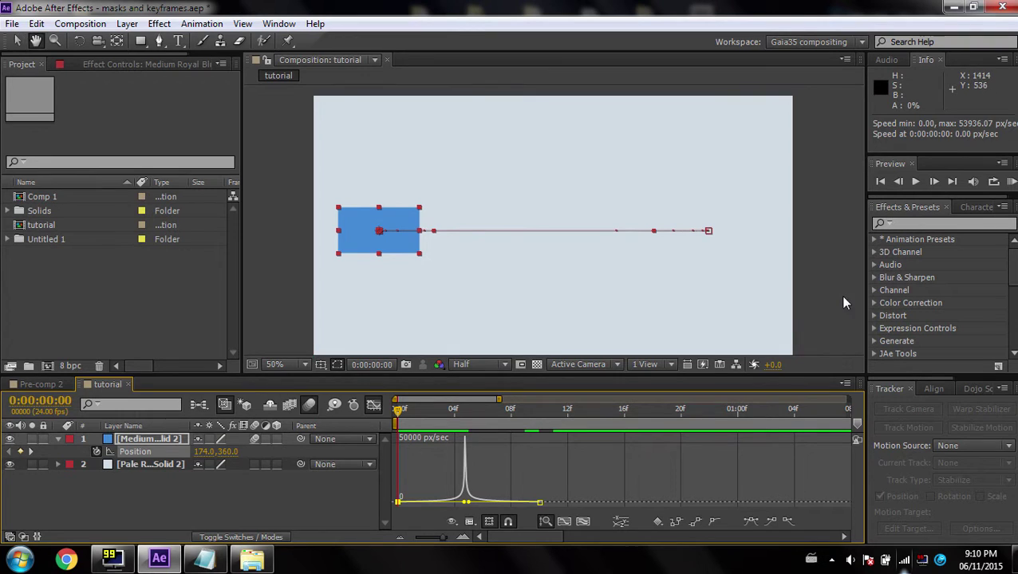
{"action": "left_click_drag", "start_coordinate": [496, 409], "coordinate": [396, 410]}
{"action": "left_click", "coordinate": [809, 280]}
{"action": "key", "text": "space"}
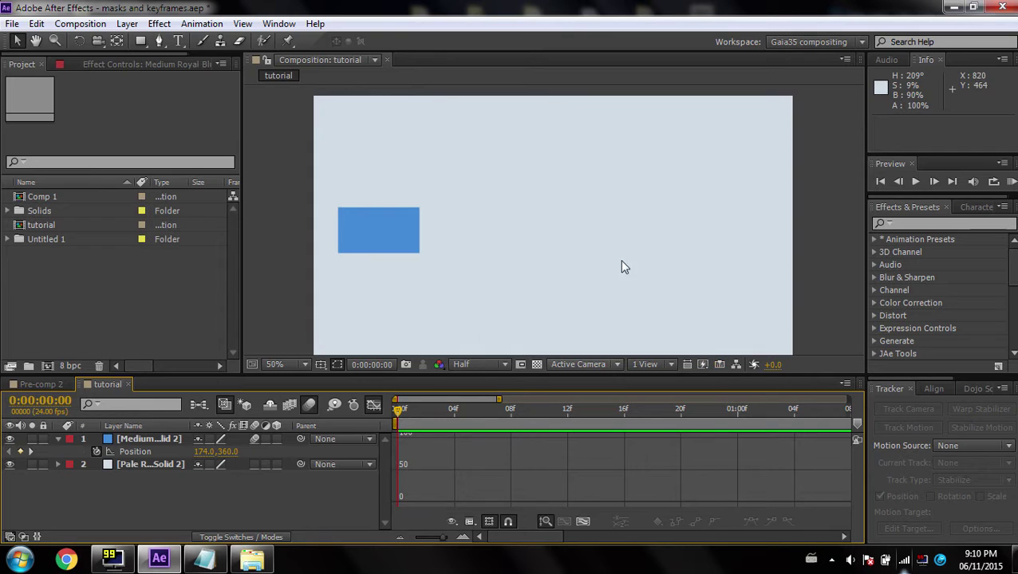
Step: Shorten the start keyframe's ease in the Position speed graph to about frame 1 for a quick initial burst, and preview it
{"action": "mouse_move", "coordinate": [575, 268]}
{"action": "left_mouse_down"}
{"action": "mouse_move", "coordinate": [572, 249]}
{"action": "mouse_move", "coordinate": [592, 265]}
{"action": "left_mouse_up"}
{"action": "left_click", "coordinate": [373, 406]}
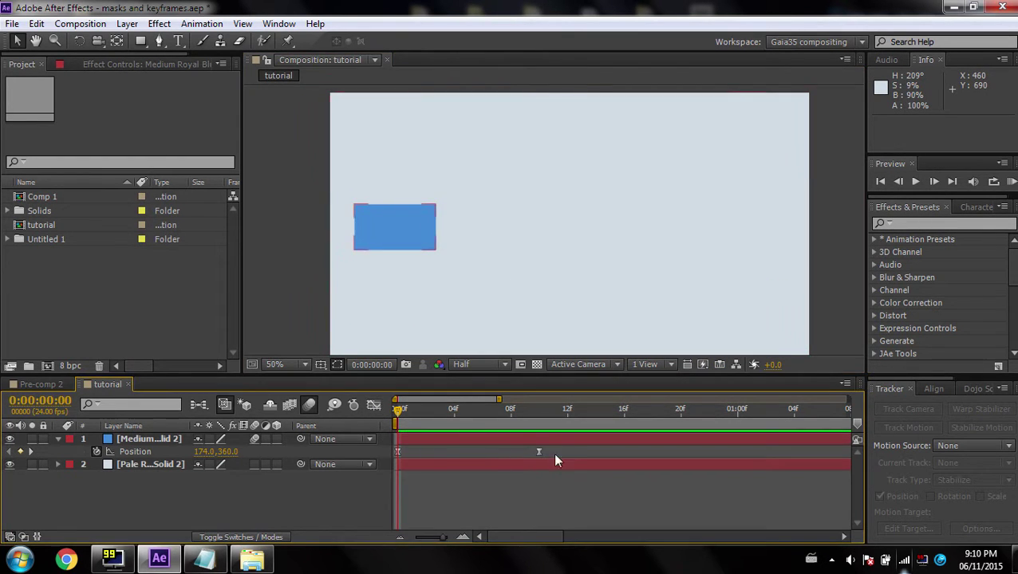
{"action": "left_click", "coordinate": [384, 452]}
{"action": "left_click", "coordinate": [392, 454]}
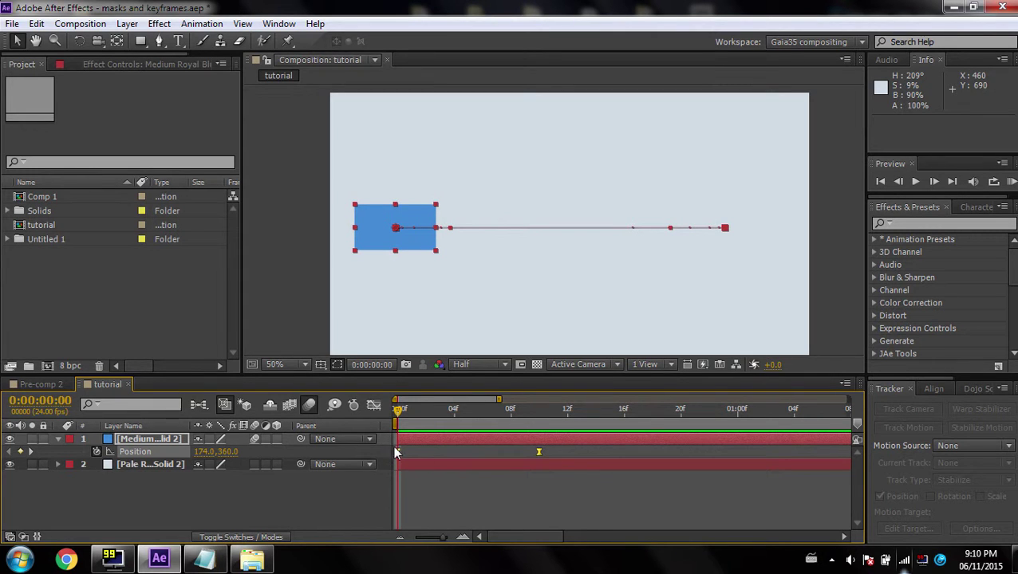
{"action": "left_click", "coordinate": [373, 406]}
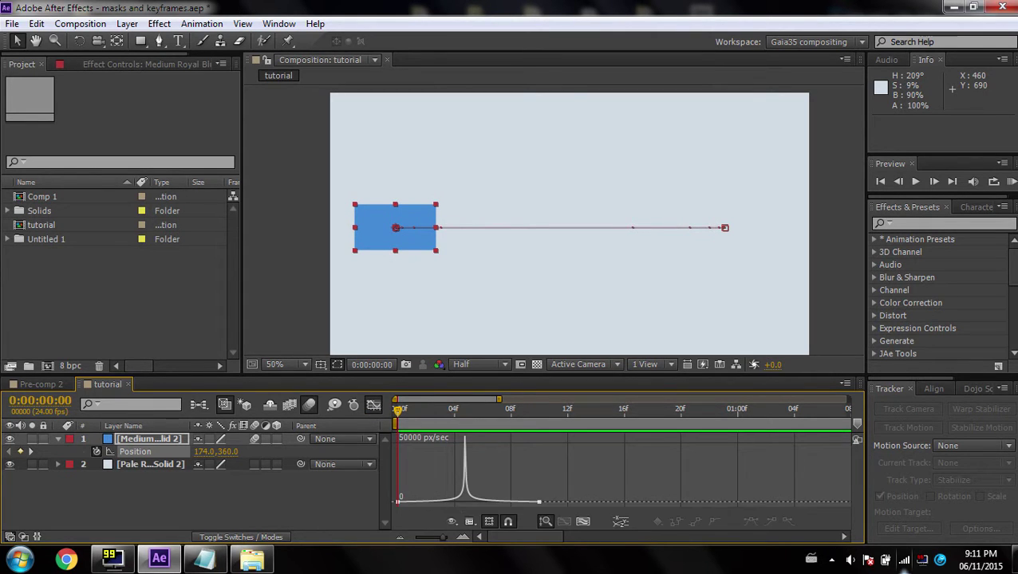
{"action": "left_click", "coordinate": [397, 502]}
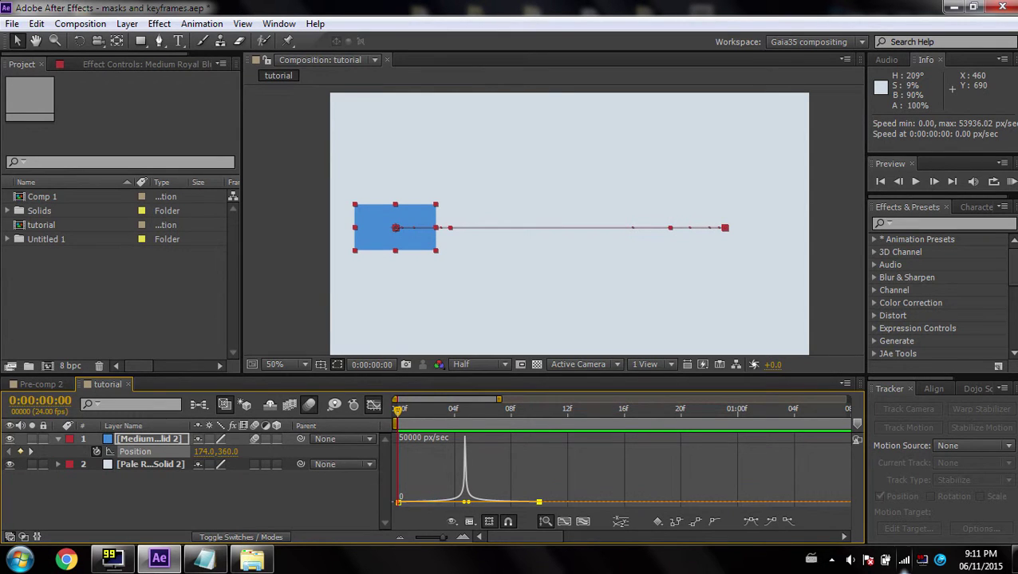
{"action": "left_click_drag", "start_coordinate": [466, 503], "coordinate": [409, 502]}
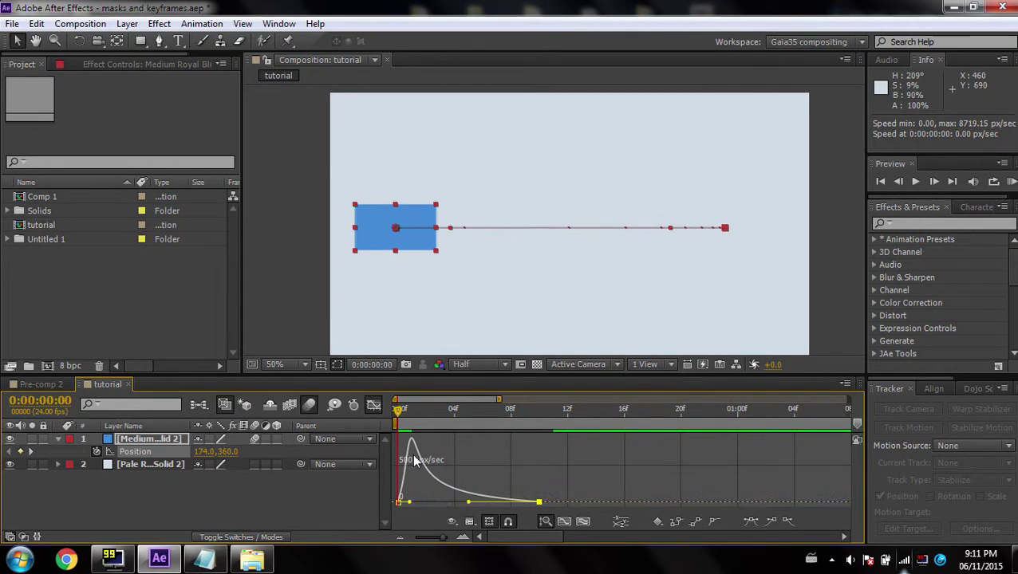
{"action": "key", "text": "space"}
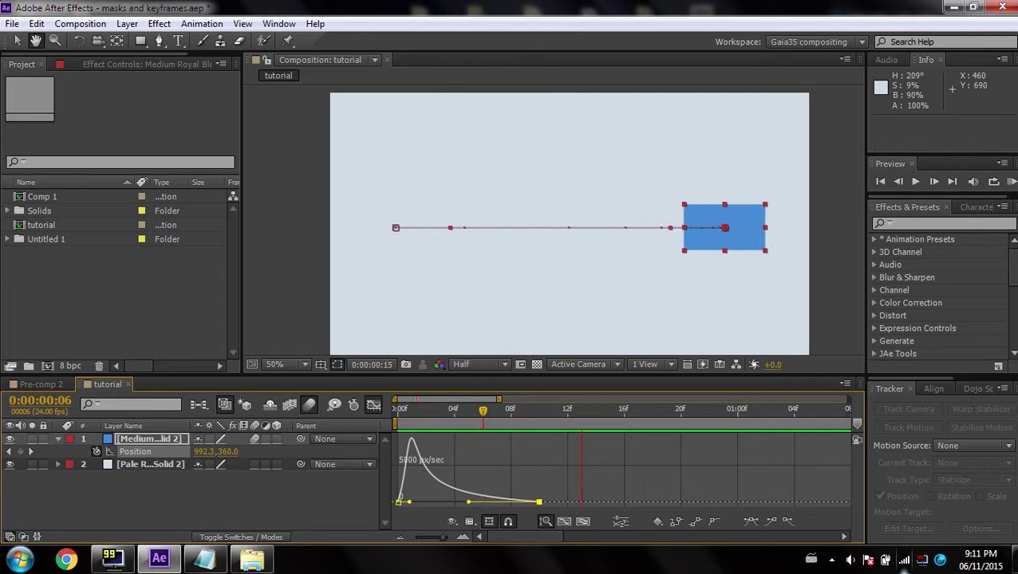
Step: Add a Position keyframe to the blue solid at frame 8 and shift it earlier to about frame 5
{"action": "left_click", "coordinate": [469, 419]}
{"action": "left_click", "coordinate": [374, 405]}
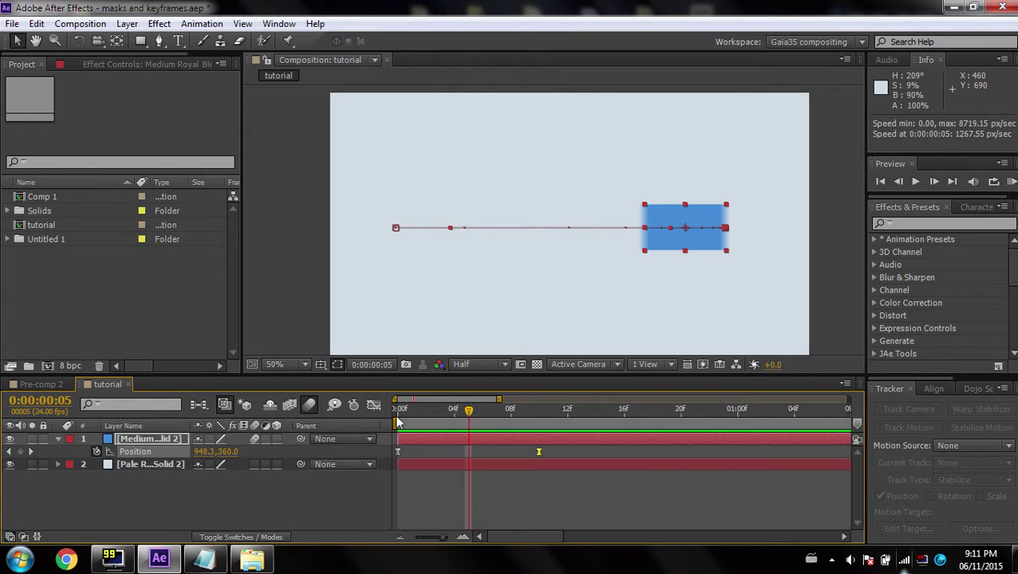
{"action": "left_click_drag", "start_coordinate": [467, 415], "coordinate": [511, 429]}
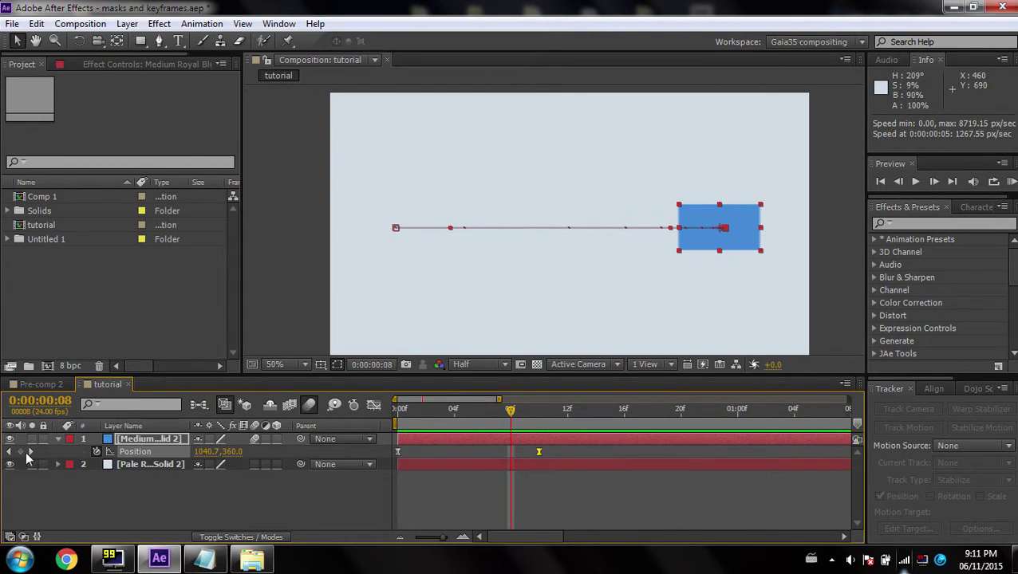
{"action": "left_click", "coordinate": [20, 452]}
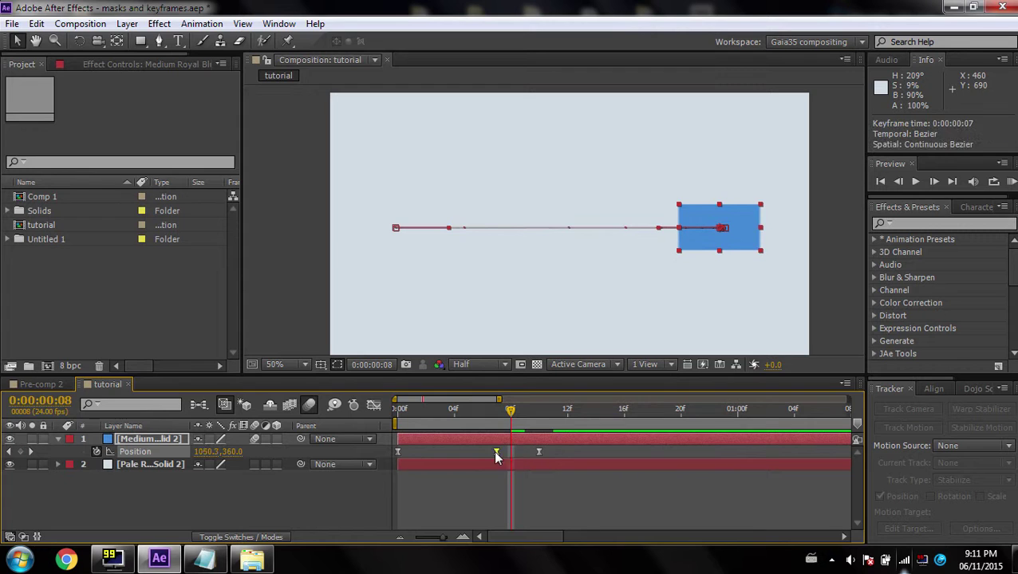
{"action": "left_click_drag", "start_coordinate": [510, 452], "coordinate": [470, 453]}
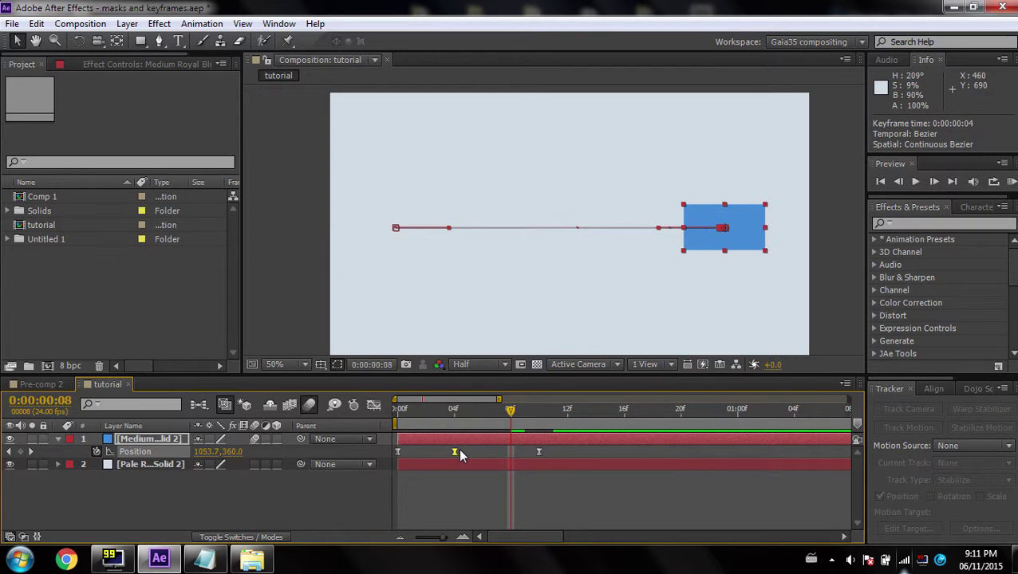
Step: Play the move with the added middle Position keyframe from the first frame
{"action": "left_click_drag", "start_coordinate": [458, 410], "coordinate": [359, 408]}
{"action": "left_click", "coordinate": [849, 296]}
{"action": "key", "text": "space"}
{"action": "key", "text": "space"}
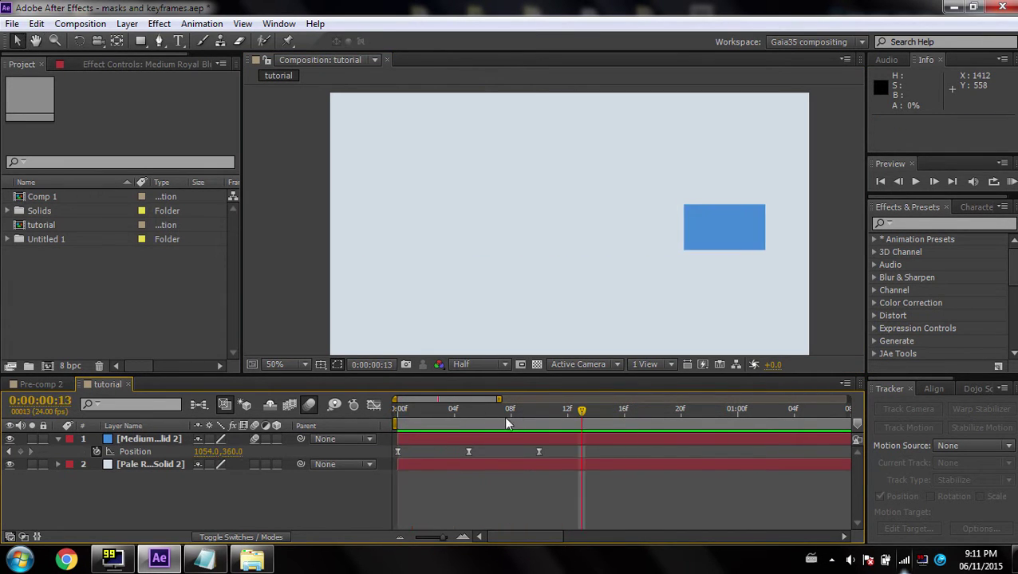
{"action": "key", "text": "space"}
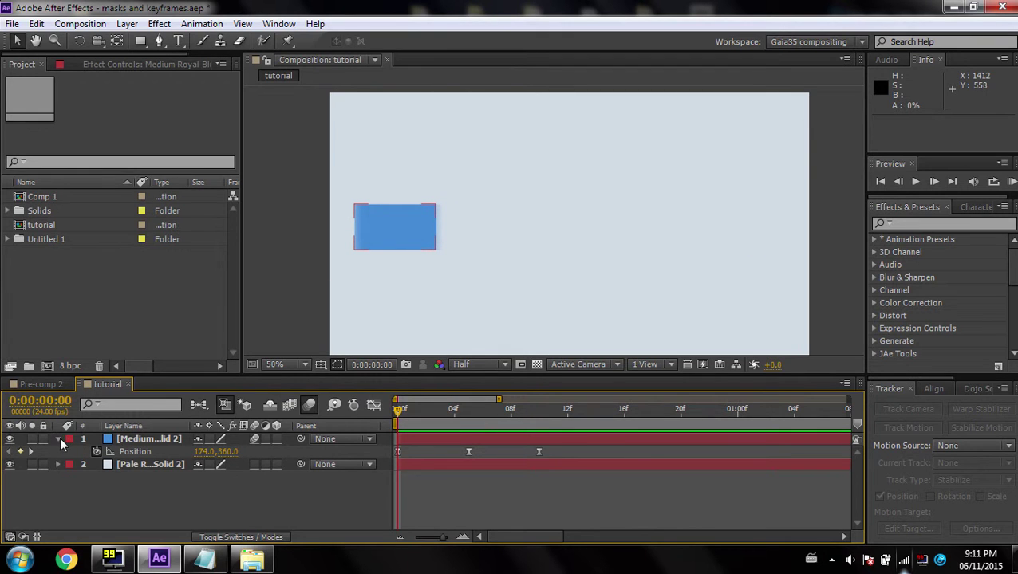
Step: Reveal all of the blue solid's Transform properties and set a 0° Rotation keyframe at frame 11
{"action": "left_click", "coordinate": [58, 440]}
{"action": "left_click", "coordinate": [58, 439]}
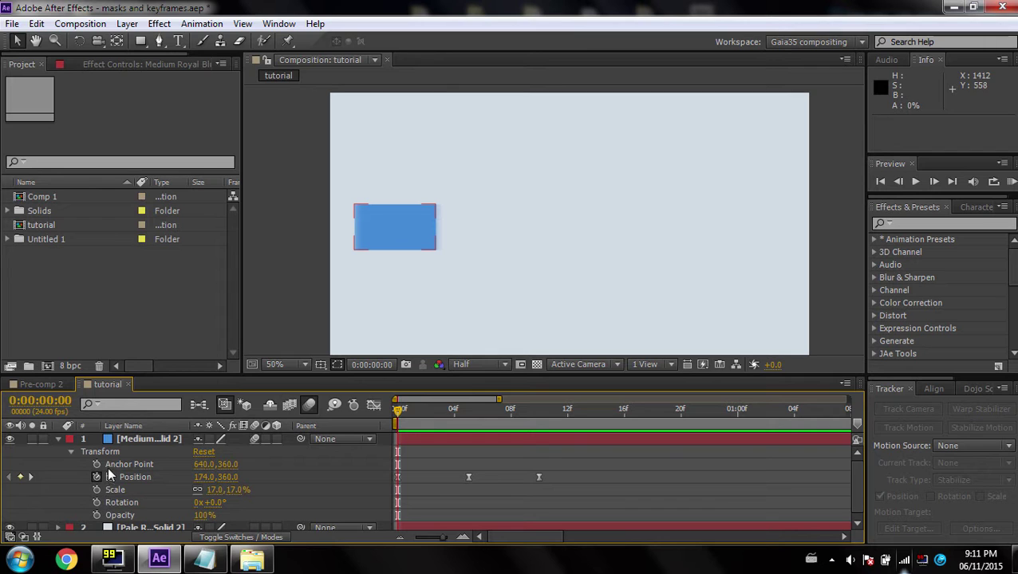
{"action": "key", "text": "space"}
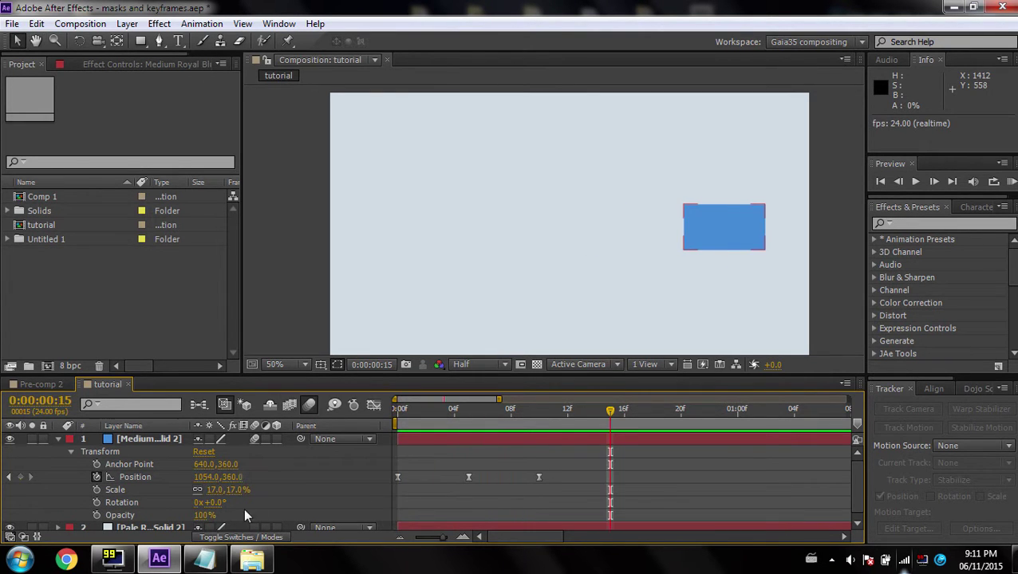
{"action": "left_click", "coordinate": [553, 410]}
{"action": "left_click", "coordinate": [97, 502]}
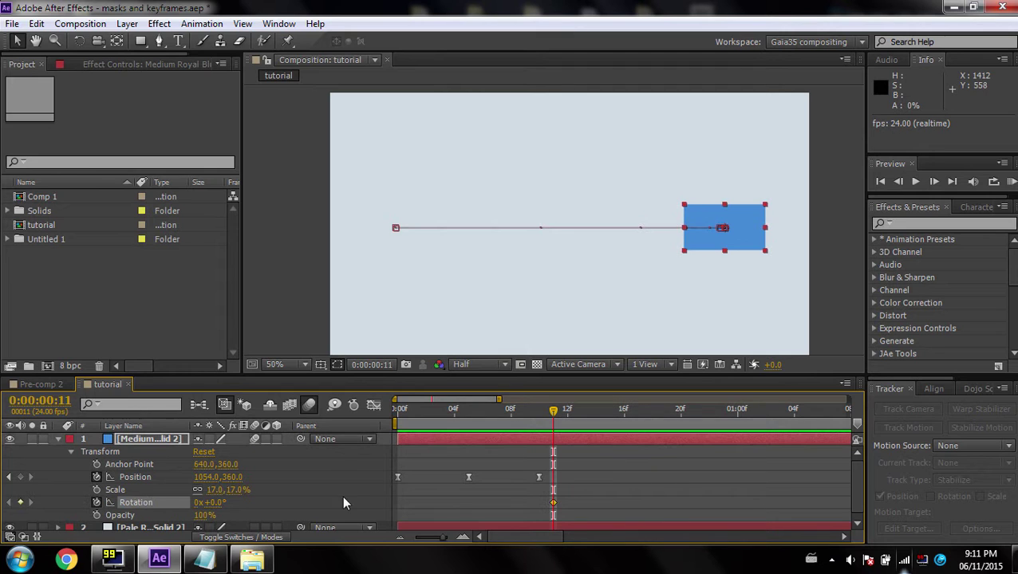
Step: At frame 15, rotate the blue solid to 90° with the Rotation tool
{"action": "left_click_drag", "start_coordinate": [559, 417], "coordinate": [611, 416]}
{"action": "left_click", "coordinate": [79, 42]}
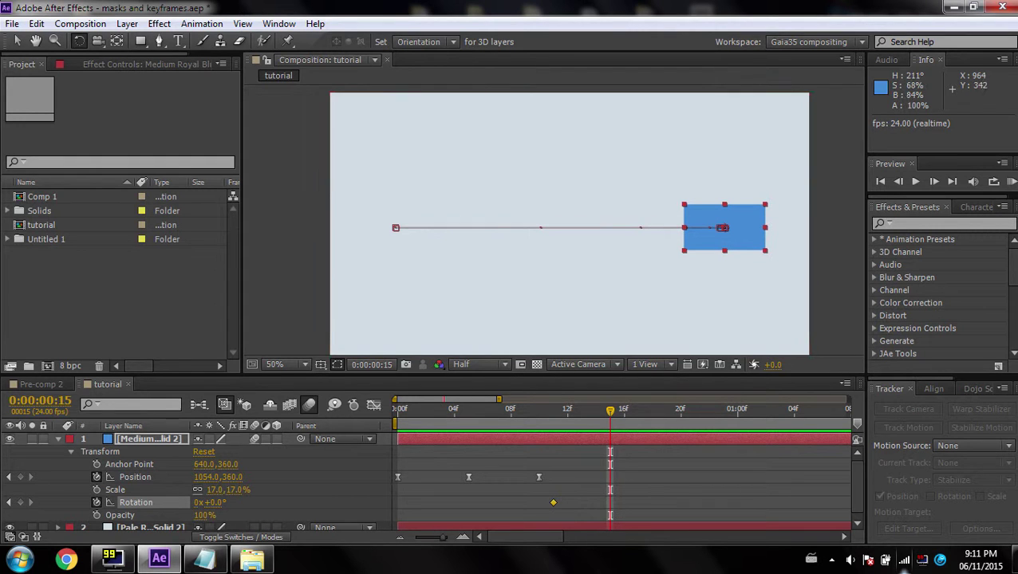
{"action": "left_click_drag", "start_coordinate": [692, 221], "coordinate": [731, 189]}
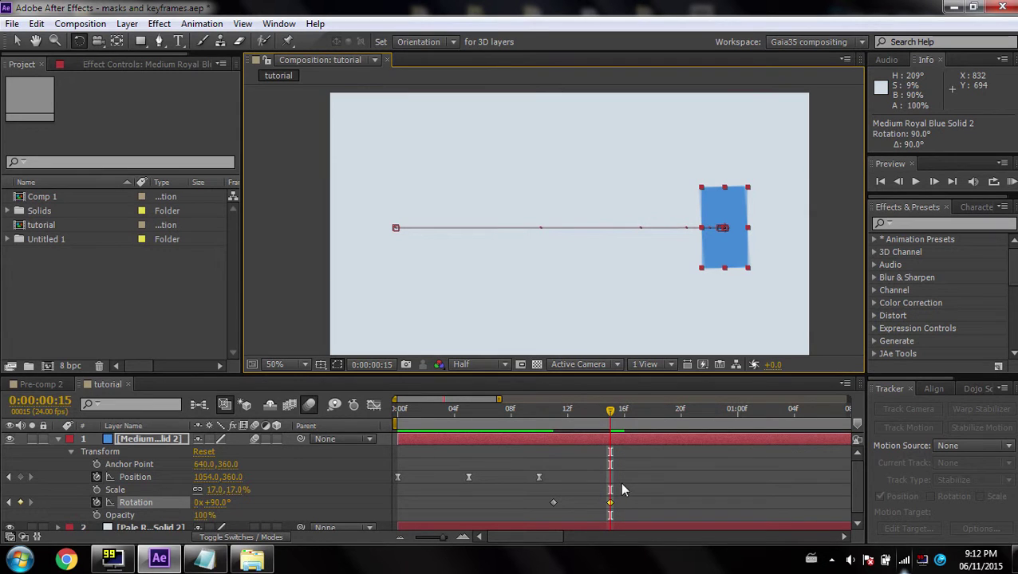
Step: Ease both Rotation keyframes, view their speed graph, and move the ending Rotation keyframe to frame 19
{"action": "left_click_drag", "start_coordinate": [626, 488], "coordinate": [548, 512]}
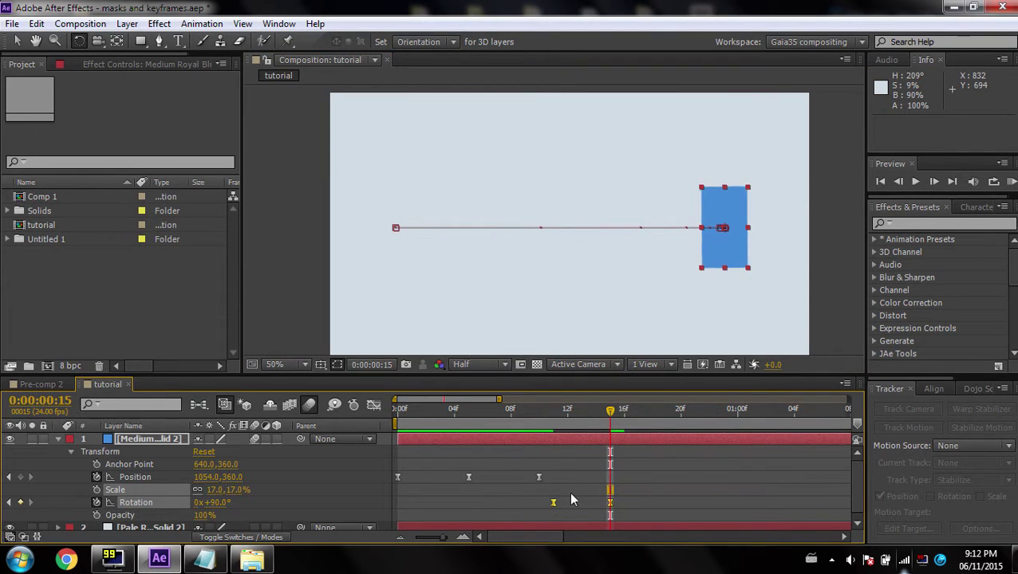
{"action": "left_click", "coordinate": [373, 405]}
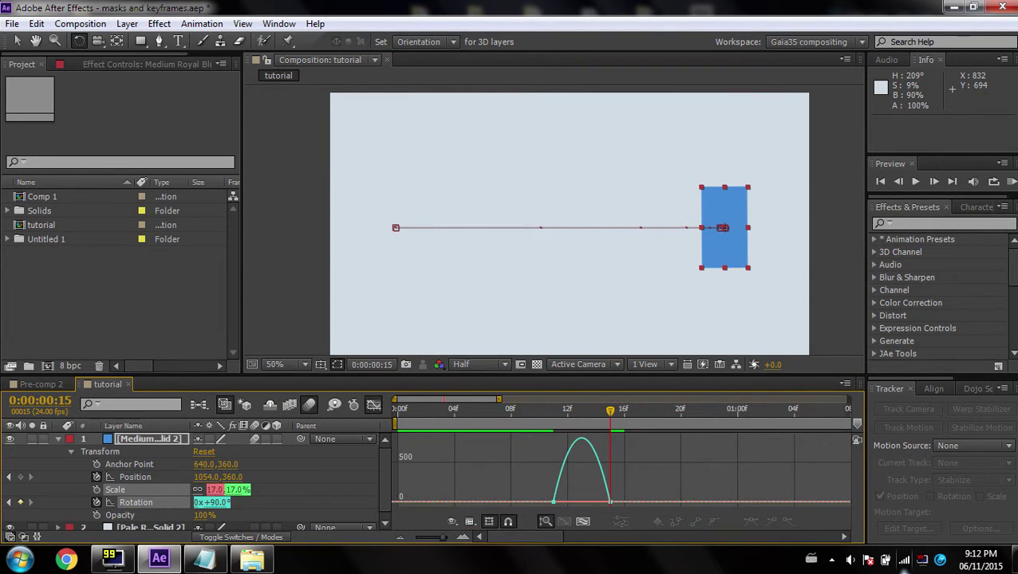
{"action": "left_click_drag", "start_coordinate": [563, 502], "coordinate": [670, 513]}
{"action": "left_click", "coordinate": [375, 405]}
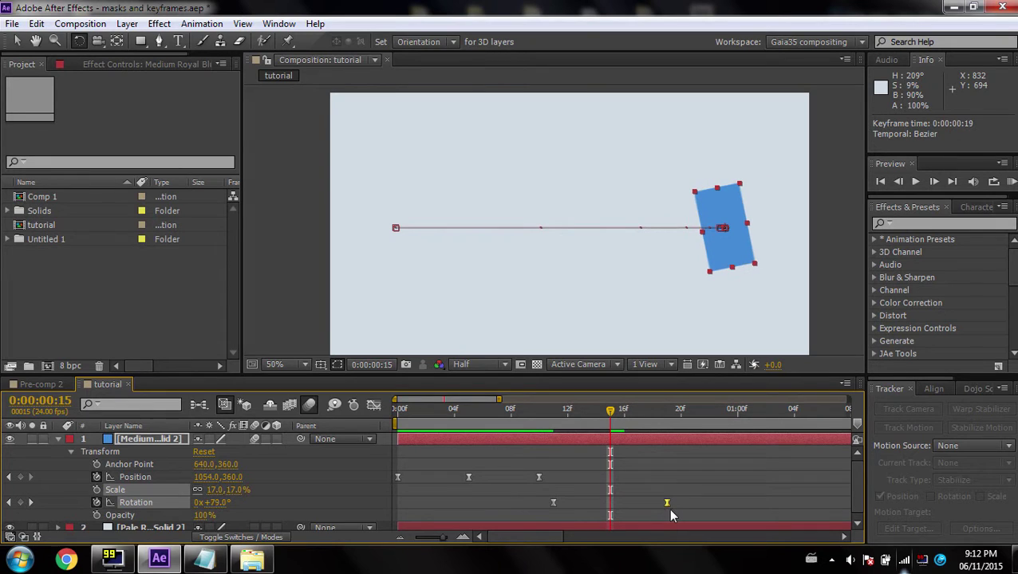
Step: Add a Rotation keyframe to the blue solid at frame 15 and move it to frame 13
{"action": "mouse_move", "coordinate": [610, 411]}
{"action": "left_mouse_down"}
{"action": "mouse_move", "coordinate": [654, 414]}
{"action": "mouse_move", "coordinate": [605, 430]}
{"action": "mouse_move", "coordinate": [630, 431]}
{"action": "mouse_move", "coordinate": [610, 420]}
{"action": "left_mouse_up"}
{"action": "left_click", "coordinate": [20, 503]}
{"action": "left_click_drag", "start_coordinate": [609, 502], "coordinate": [582, 504]}
Step: Play the blue solid's move and rotation with the added middle Rotation keyframe from the first frame
{"action": "left_click_drag", "start_coordinate": [555, 416], "coordinate": [338, 423]}
{"action": "key", "text": "space"}
{"action": "key", "text": "space"}
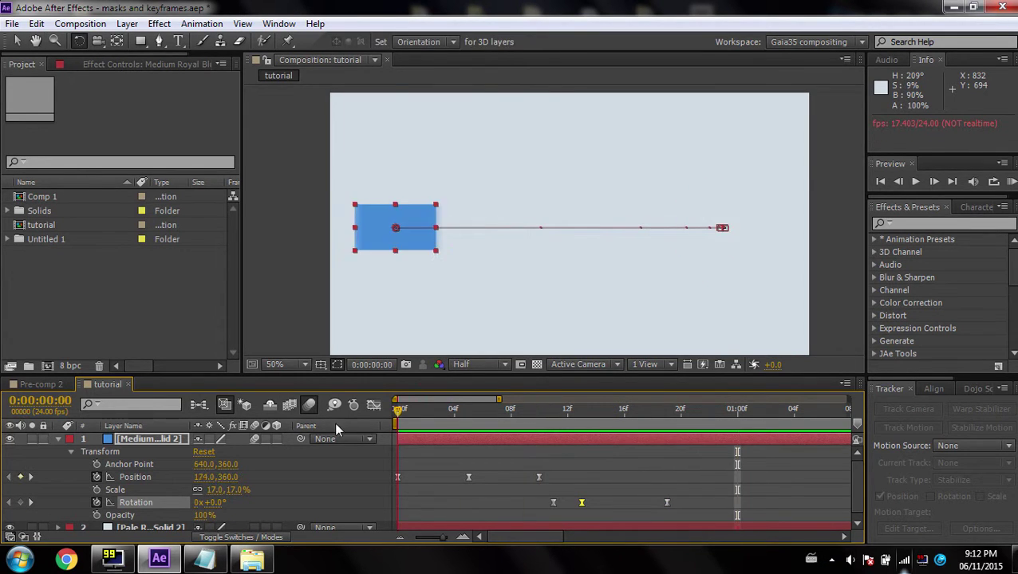
{"action": "left_click", "coordinate": [830, 314]}
{"action": "key", "text": "space"}
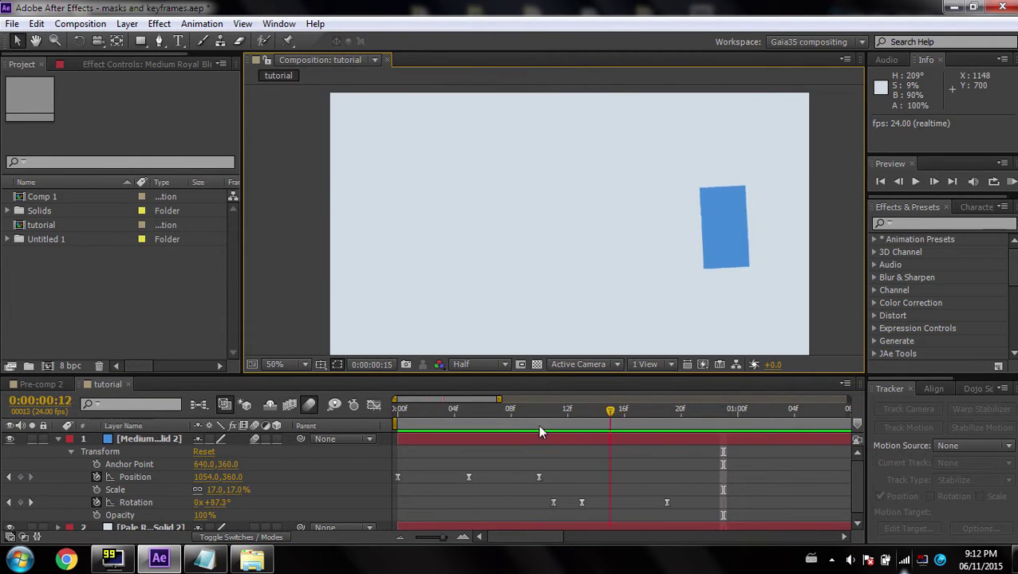
{"action": "left_click", "coordinate": [406, 434]}
{"action": "key", "text": "space"}
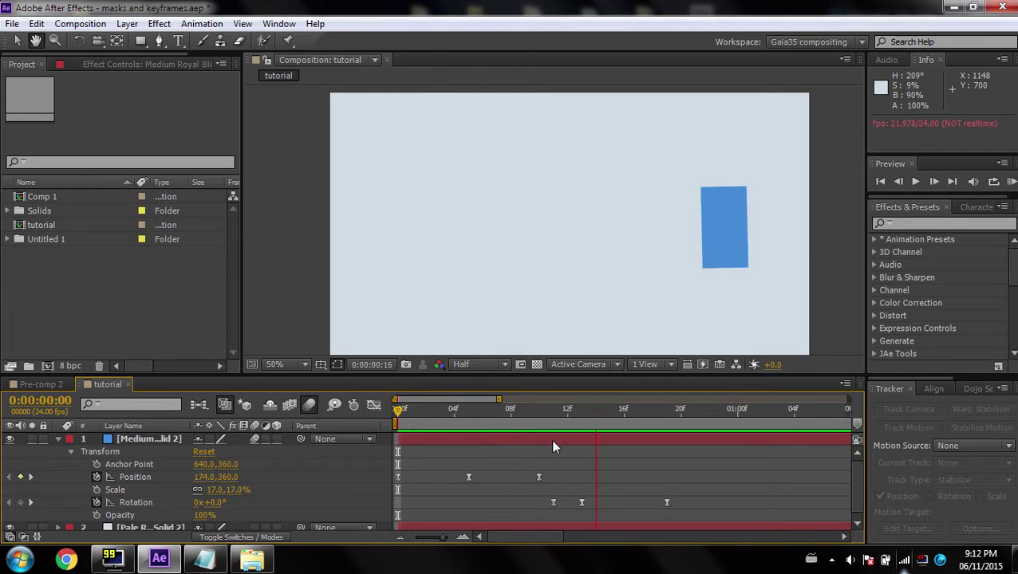
{"action": "left_click_drag", "start_coordinate": [548, 419], "coordinate": [279, 434]}
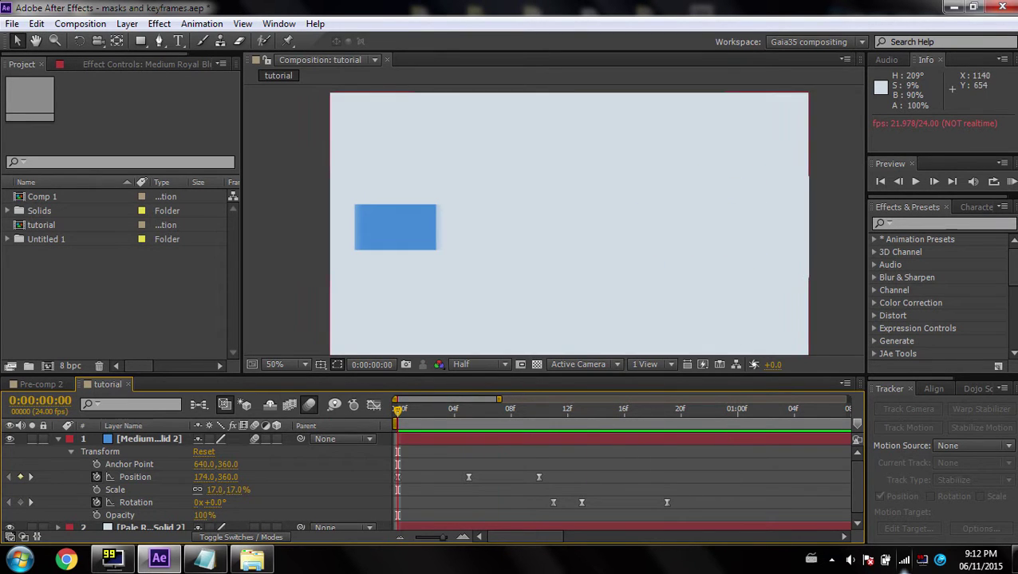
{"action": "key", "text": "space"}
{"action": "key", "text": "space"}
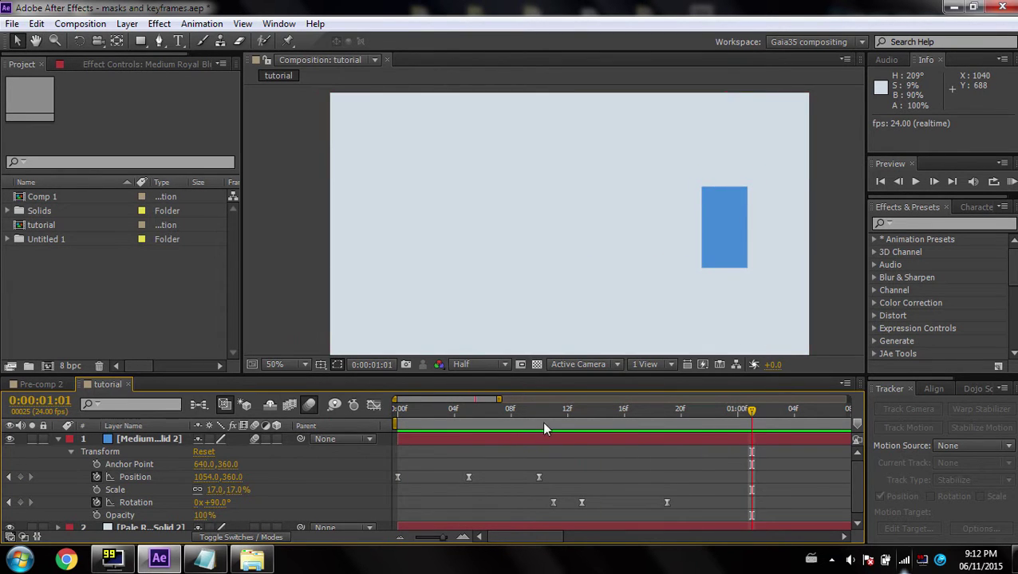
Step: Check the lesson topics in steps.txt in Notepad, and return to After Effects
{"action": "left_click", "coordinate": [251, 564]}
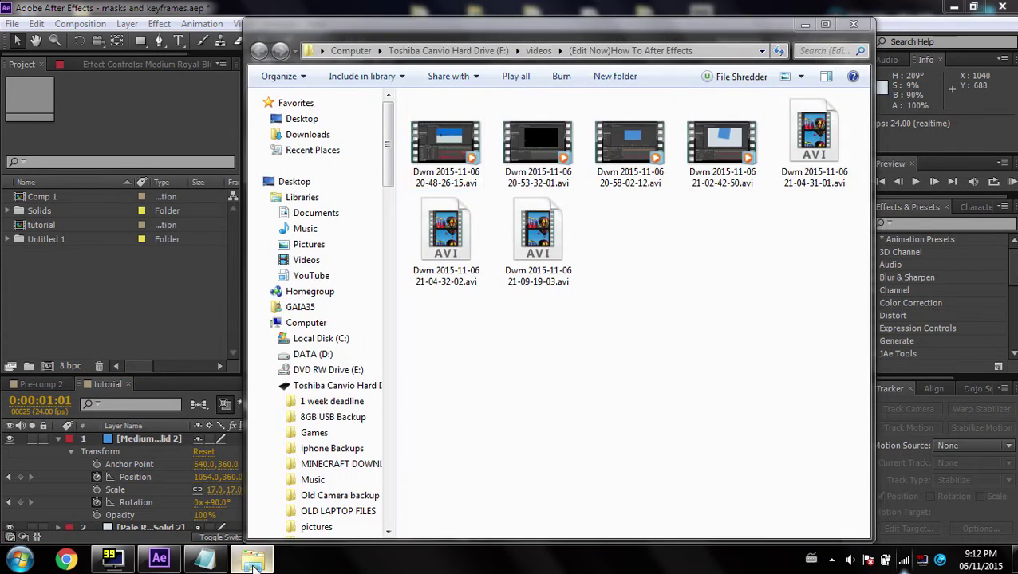
{"action": "left_click", "coordinate": [250, 564]}
{"action": "left_click", "coordinate": [205, 560]}
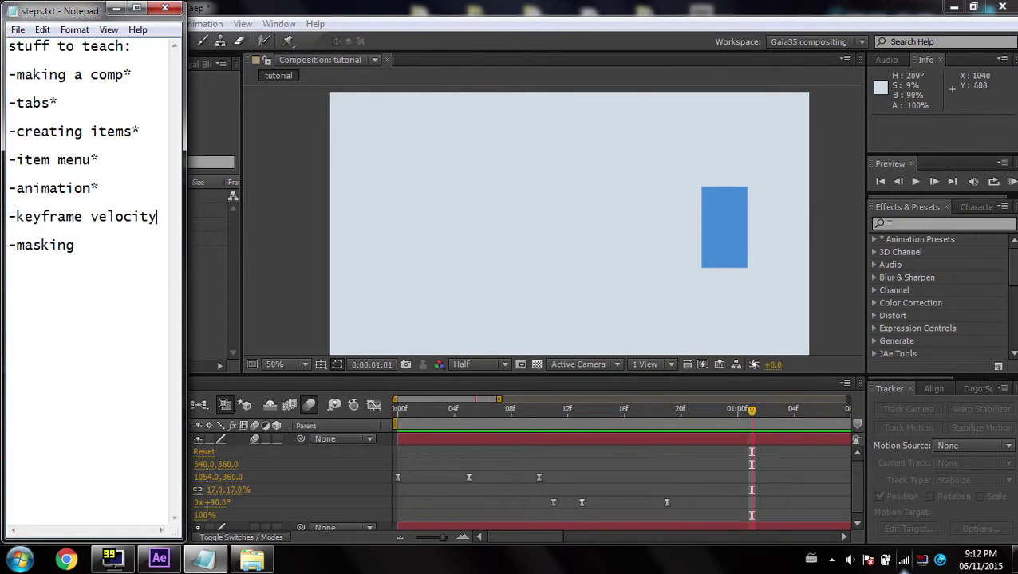
{"action": "left_click", "coordinate": [116, 7]}
{"action": "scroll", "coordinate": [693, 471], "scroll_direction": "down", "scroll_amount": 1}
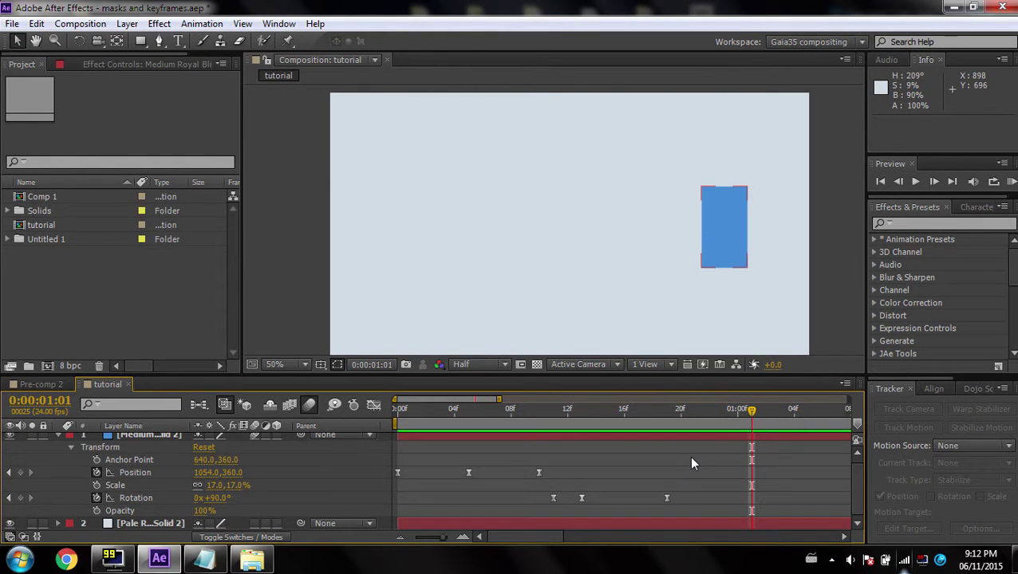
Step: Rewind the tutorial composition to its first frame and play the opening title animation of Pre-comp 2
{"action": "left_click", "coordinate": [692, 464]}
{"action": "left_click", "coordinate": [658, 436]}
{"action": "left_click_drag", "start_coordinate": [694, 416], "coordinate": [257, 467]}
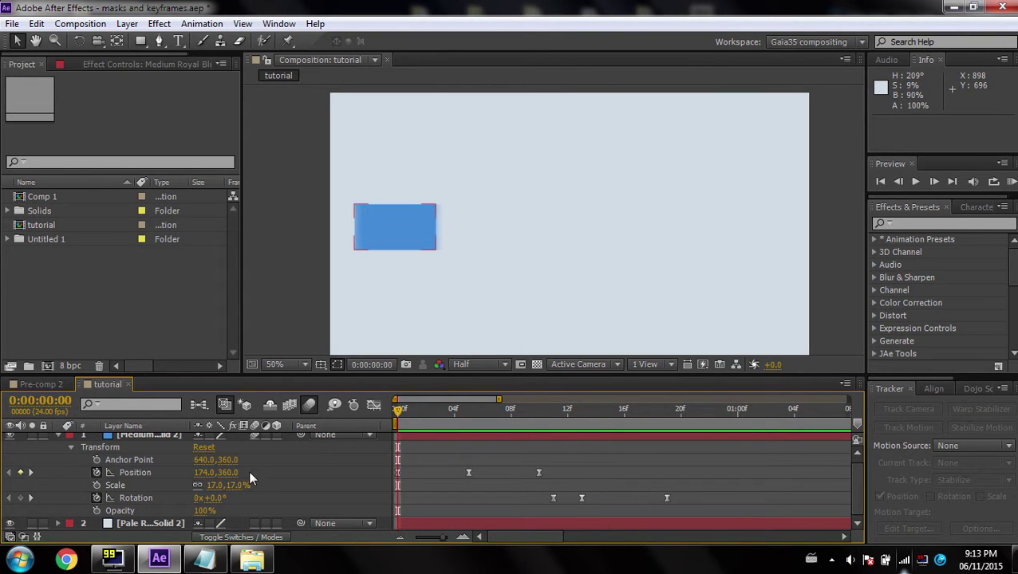
{"action": "scroll", "coordinate": [119, 486], "scroll_direction": "up", "scroll_amount": 1}
{"action": "left_click", "coordinate": [61, 443]}
{"action": "left_click", "coordinate": [58, 384]}
{"action": "left_click_drag", "start_coordinate": [469, 408], "coordinate": [391, 410]}
{"action": "key", "text": "space"}
{"action": "key", "text": "space"}
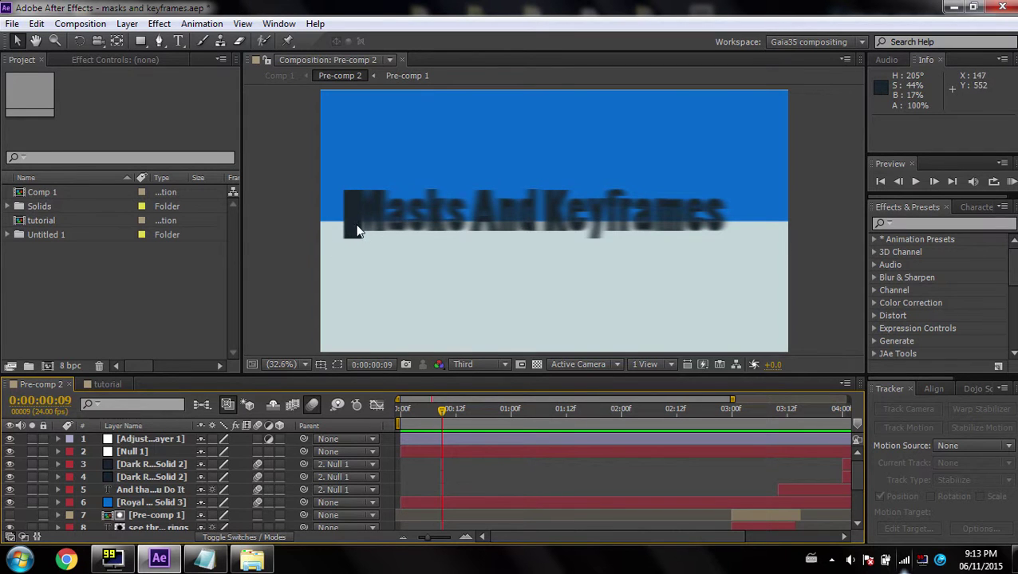
Step: Return to the tutorial composition and replay the blue solid's animation from the first frame
{"action": "left_click", "coordinate": [108, 385]}
{"action": "key", "text": "space"}
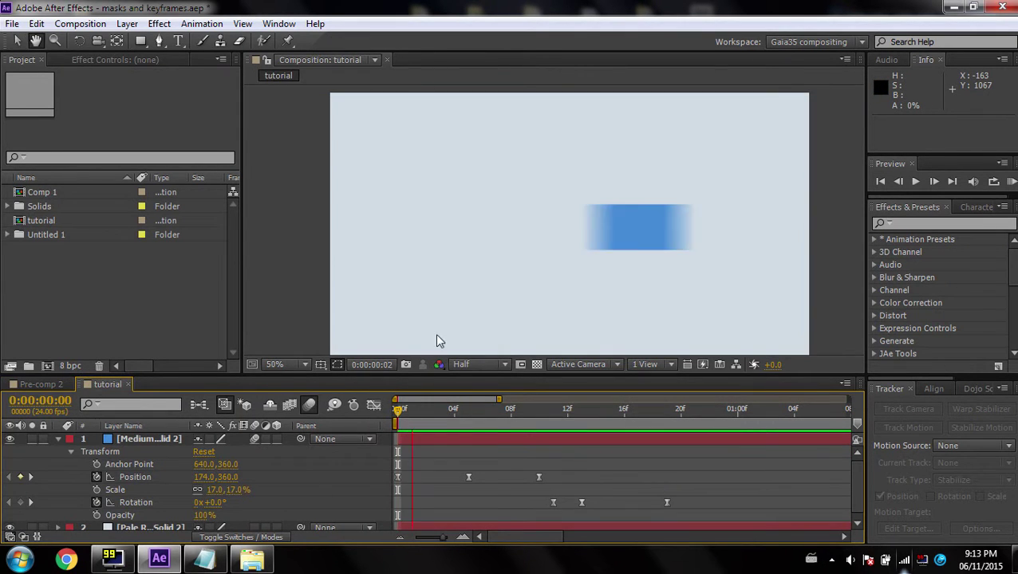
{"action": "key", "text": "space"}
{"action": "left_click_drag", "start_coordinate": [456, 414], "coordinate": [353, 424]}
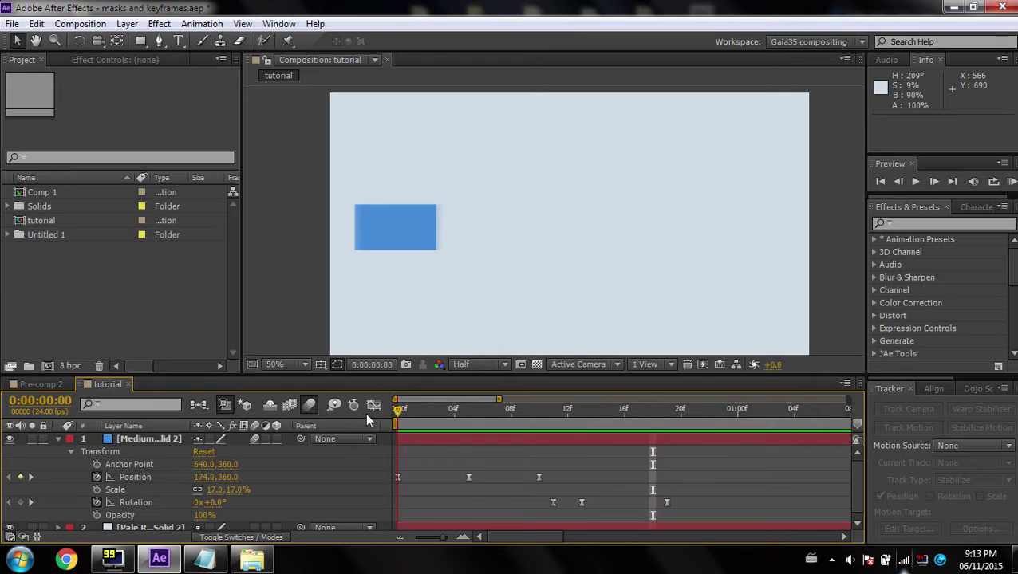
{"action": "key", "text": "space"}
{"action": "key", "text": "space"}
Step: Play the Masks And Keyframes title animation in Pre-comp 2 from the start
{"action": "left_click", "coordinate": [48, 385]}
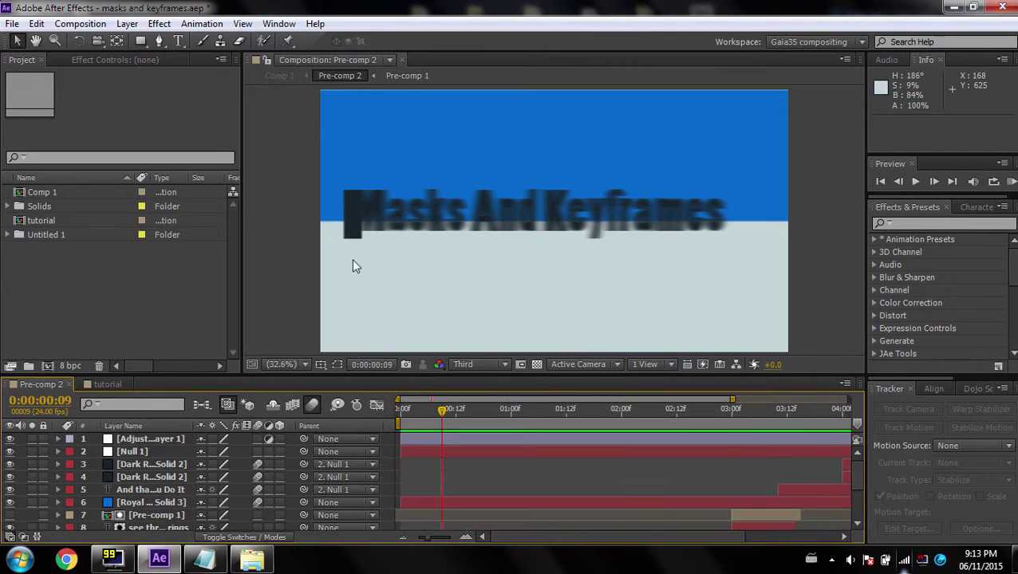
{"action": "left_click", "coordinate": [405, 409]}
{"action": "key", "text": "space"}
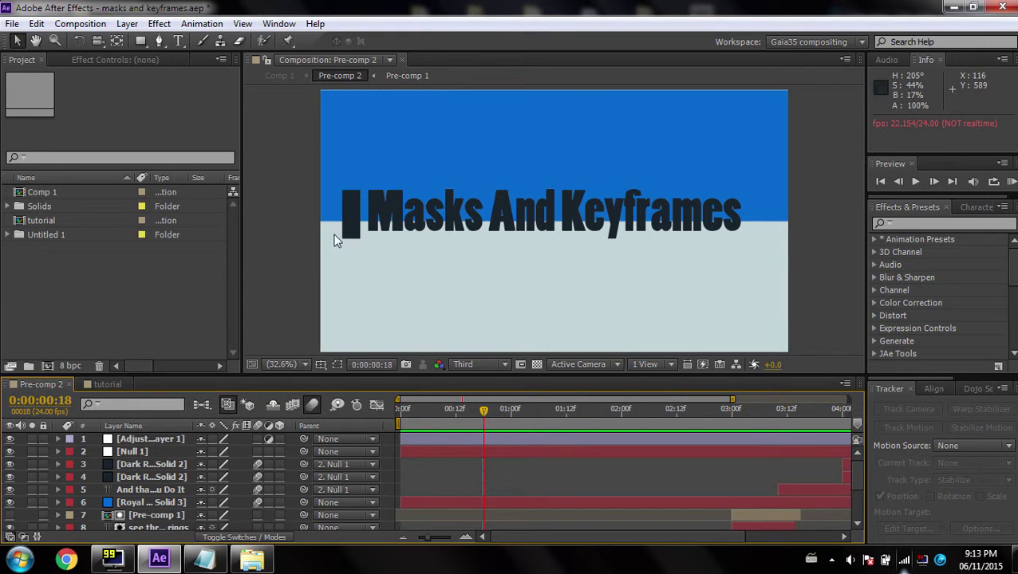
{"action": "key", "text": "space"}
{"action": "key", "text": "space"}
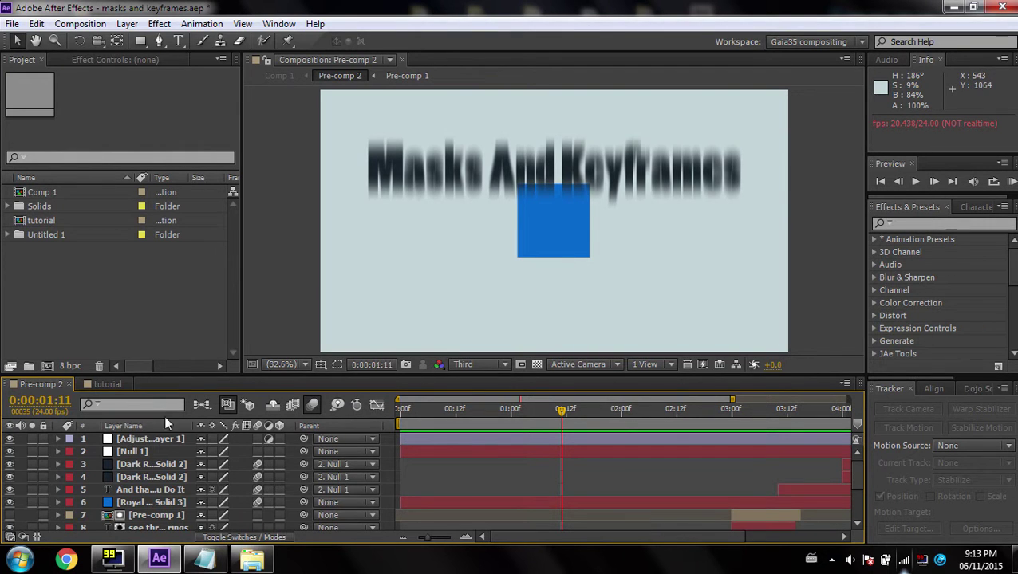
Step: In the tutorial composition, try scaling the blue solid proportionally to 24% at frame 11, and undo it
{"action": "left_click", "coordinate": [112, 384]}
{"action": "left_click", "coordinate": [422, 455]}
{"action": "left_click", "coordinate": [72, 459]}
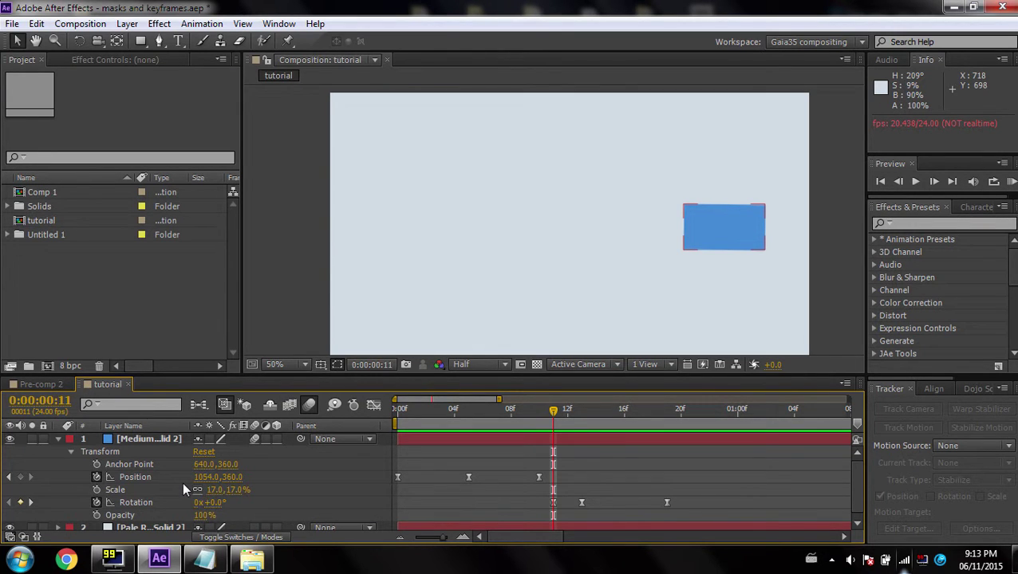
{"action": "mouse_move", "coordinate": [213, 490]}
{"action": "left_mouse_down"}
{"action": "mouse_move", "coordinate": [229, 490]}
{"action": "mouse_move", "coordinate": [206, 490]}
{"action": "mouse_move", "coordinate": [221, 489]}
{"action": "left_mouse_up"}
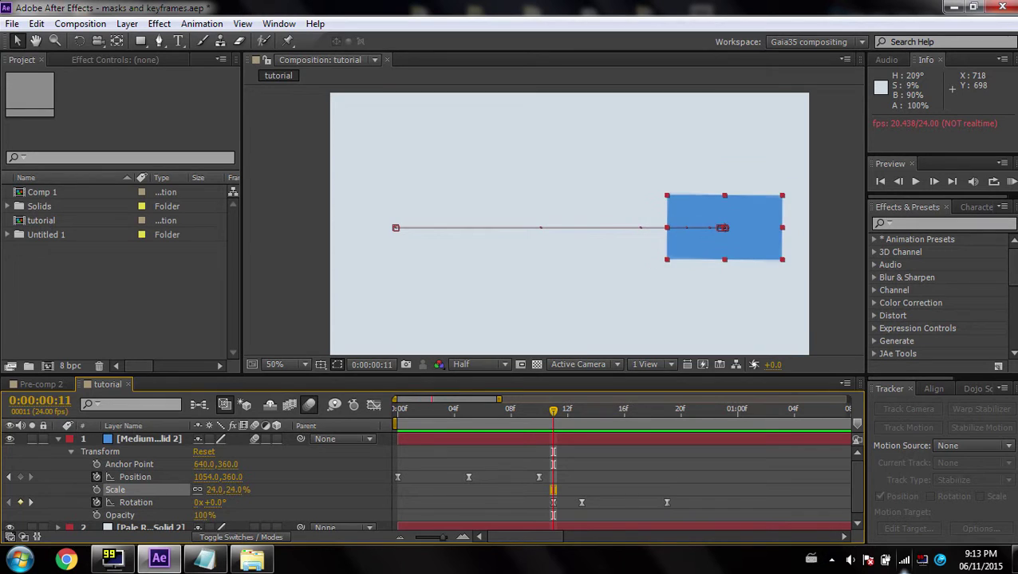
{"action": "key", "text": "ctrl+z"}
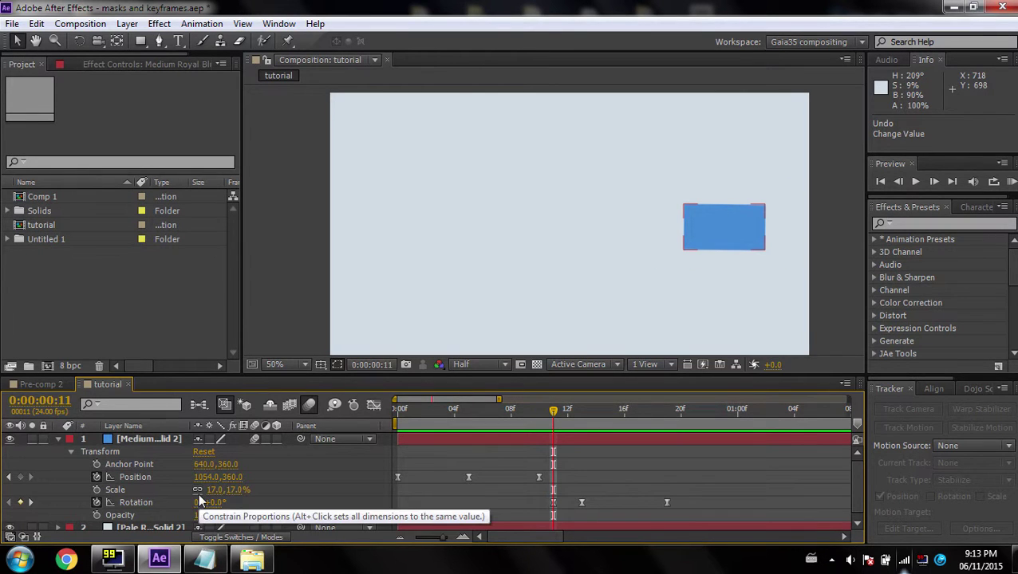
Step: Try changing only the blue solid's horizontal scale with proportions unlinked, and undo the scale and link changes
{"action": "left_click", "coordinate": [198, 490]}
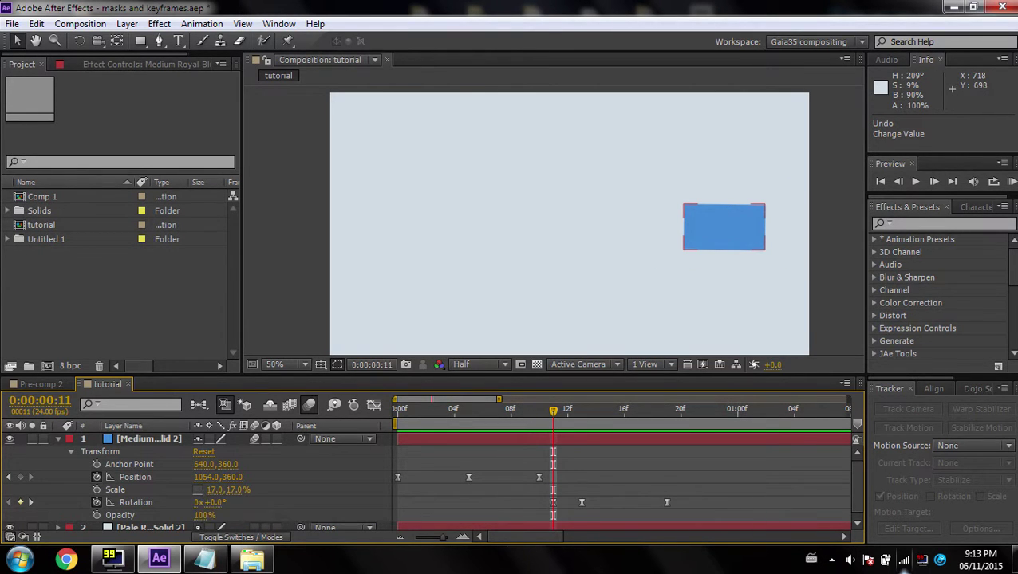
{"action": "left_click_drag", "start_coordinate": [212, 490], "coordinate": [232, 490]}
{"action": "key", "text": "ctrl+z"}
{"action": "key", "text": "ctrl+z"}
{"action": "key", "text": "ctrl+z"}
{"action": "left_click", "coordinate": [207, 492]}
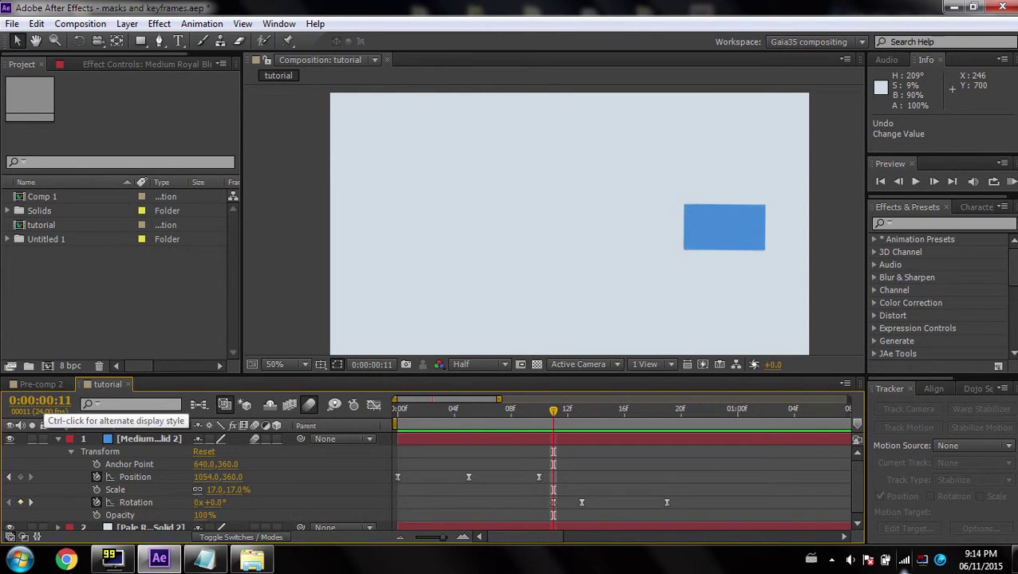
Step: Move the tutorial composition to frame 17 and play the Pre-comp 2 title animation from frame 12
{"action": "left_click", "coordinate": [42, 382]}
{"action": "left_click_drag", "start_coordinate": [586, 426], "coordinate": [638, 442]}
{"action": "left_click", "coordinate": [113, 386]}
{"action": "left_click", "coordinate": [48, 385]}
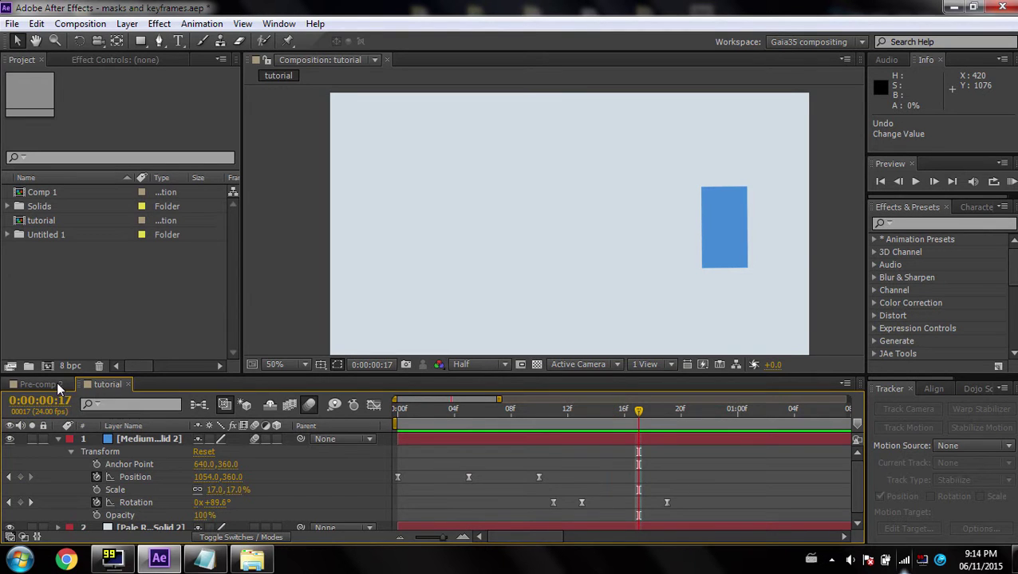
{"action": "left_click_drag", "start_coordinate": [539, 407], "coordinate": [456, 408]}
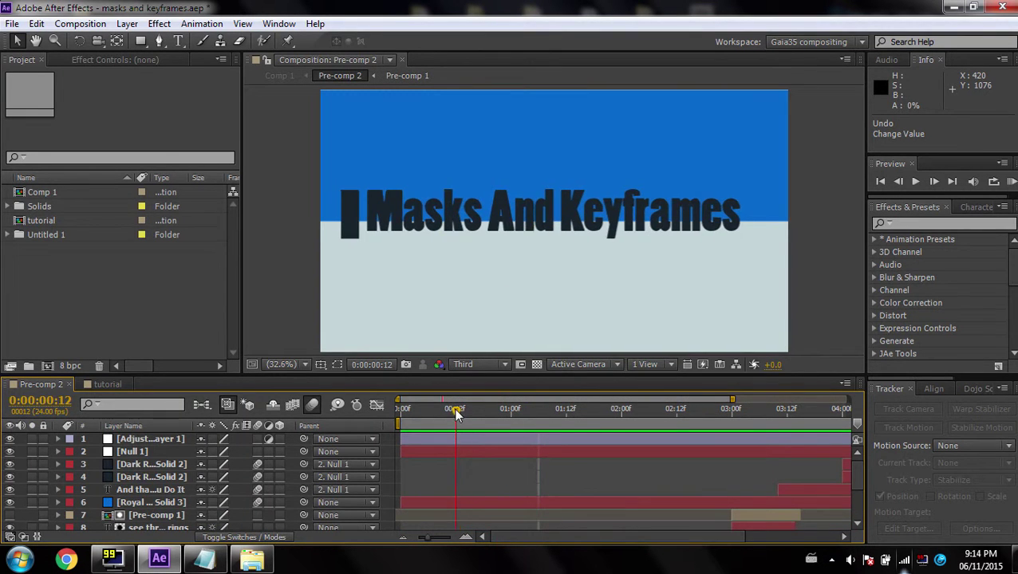
{"action": "key", "text": "space"}
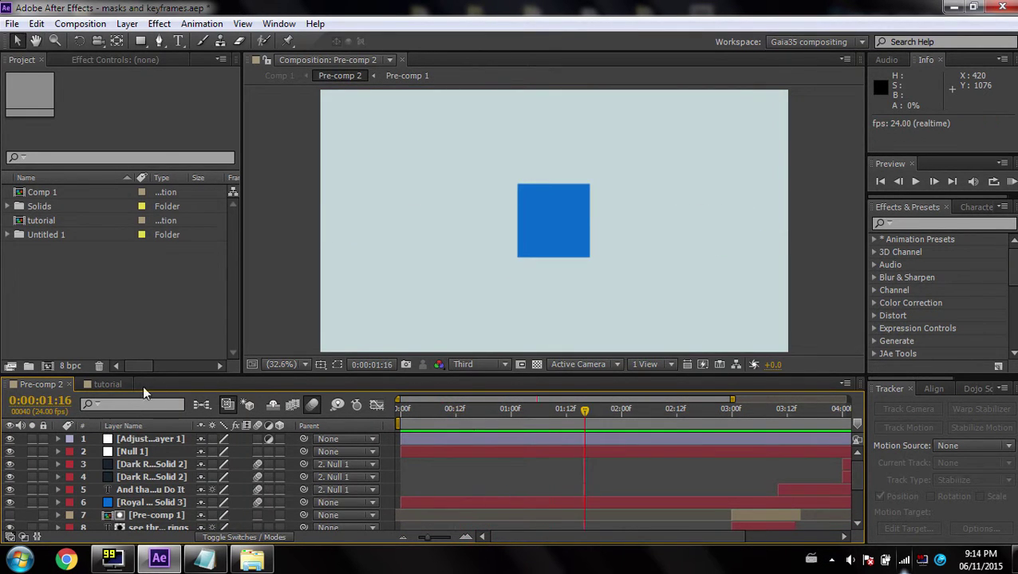
Step: Scrub through the rest of Pre-comp 2 and compare it with the blue solid's keyframes in the tutorial composition
{"action": "left_click", "coordinate": [108, 385]}
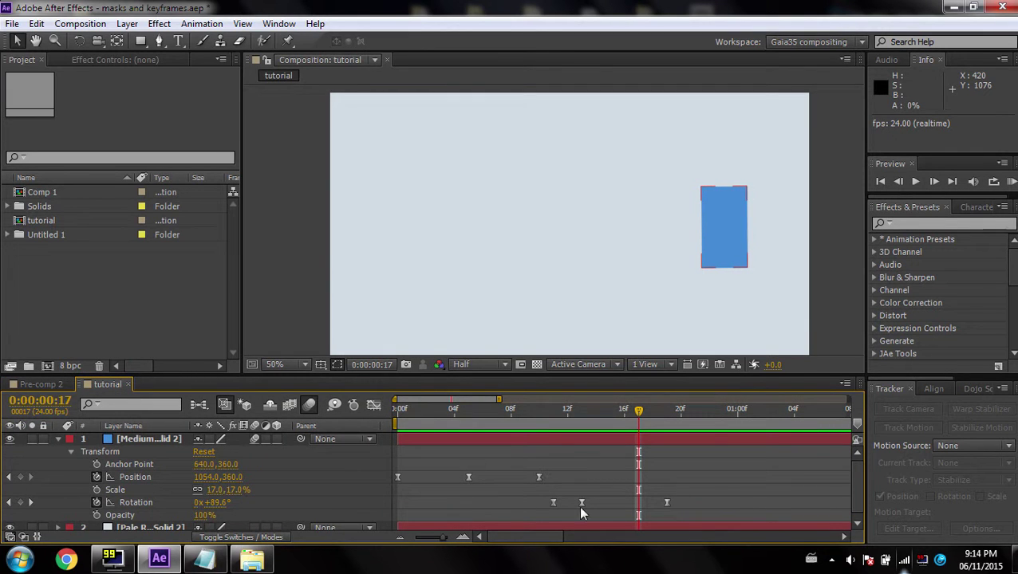
{"action": "left_click", "coordinate": [40, 386]}
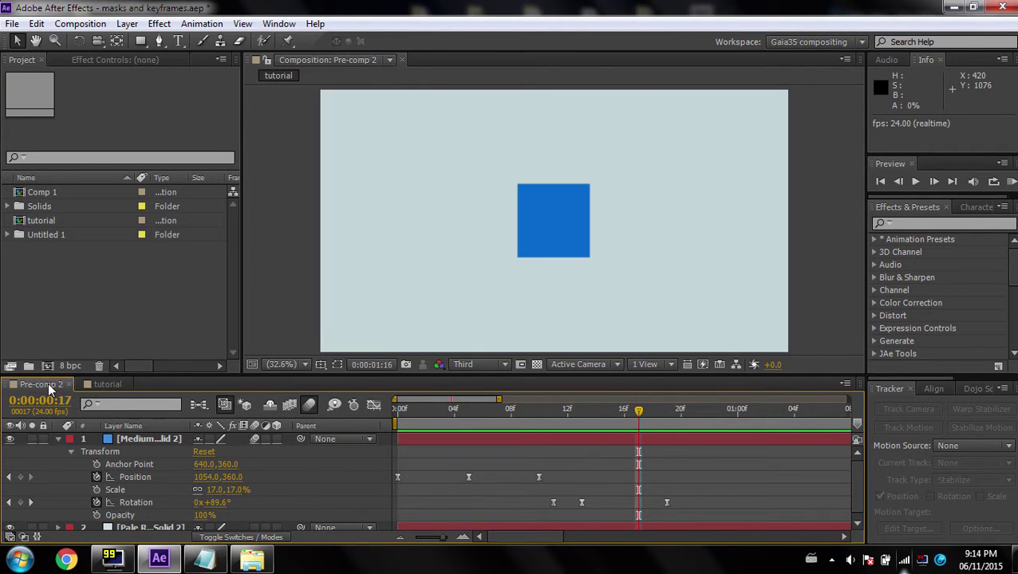
{"action": "mouse_move", "coordinate": [590, 411]}
{"action": "left_mouse_down"}
{"action": "mouse_move", "coordinate": [794, 416]}
{"action": "mouse_move", "coordinate": [712, 421]}
{"action": "mouse_move", "coordinate": [760, 415]}
{"action": "mouse_move", "coordinate": [805, 431]}
{"action": "mouse_move", "coordinate": [768, 427]}
{"action": "mouse_move", "coordinate": [794, 435]}
{"action": "mouse_move", "coordinate": [829, 427]}
{"action": "mouse_move", "coordinate": [781, 427]}
{"action": "mouse_move", "coordinate": [830, 417]}
{"action": "mouse_move", "coordinate": [796, 417]}
{"action": "mouse_move", "coordinate": [845, 416]}
{"action": "mouse_move", "coordinate": [681, 416]}
{"action": "mouse_move", "coordinate": [720, 419]}
{"action": "mouse_move", "coordinate": [698, 431]}
{"action": "mouse_move", "coordinate": [752, 438]}
{"action": "mouse_move", "coordinate": [689, 427]}
{"action": "left_mouse_up"}
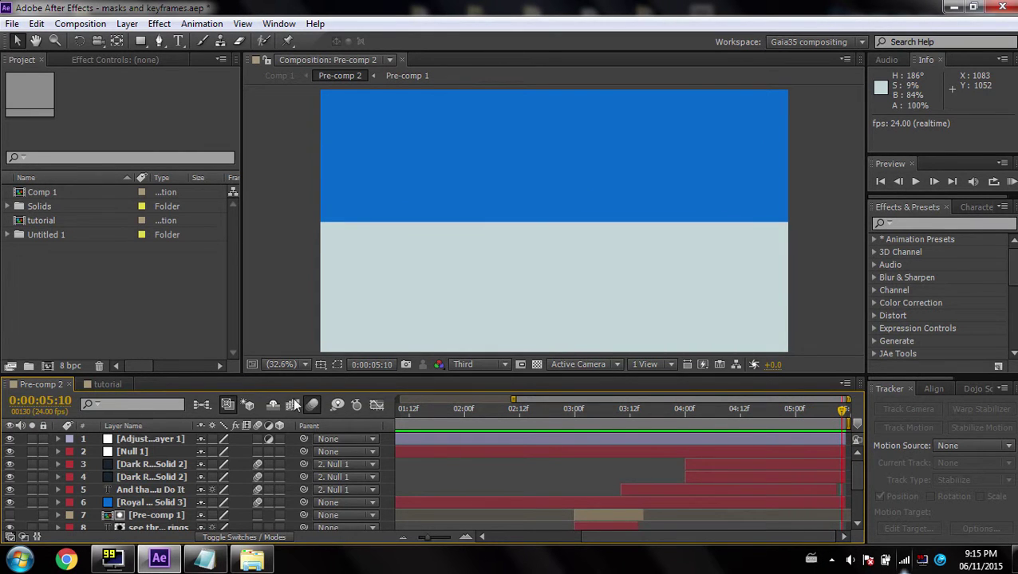
{"action": "left_click", "coordinate": [116, 384]}
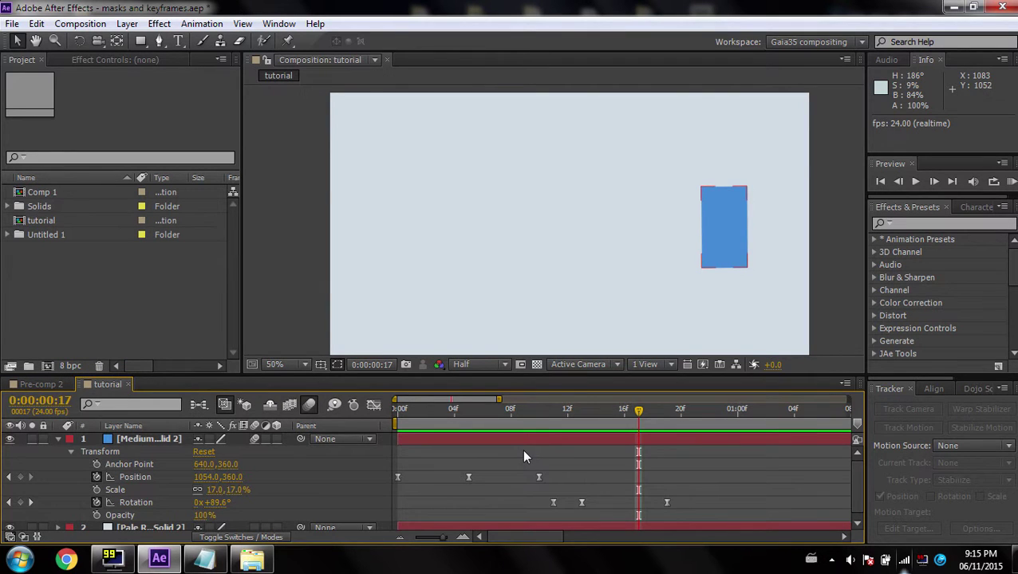
{"action": "left_click", "coordinate": [42, 384]}
{"action": "left_click_drag", "start_coordinate": [478, 418], "coordinate": [811, 399]}
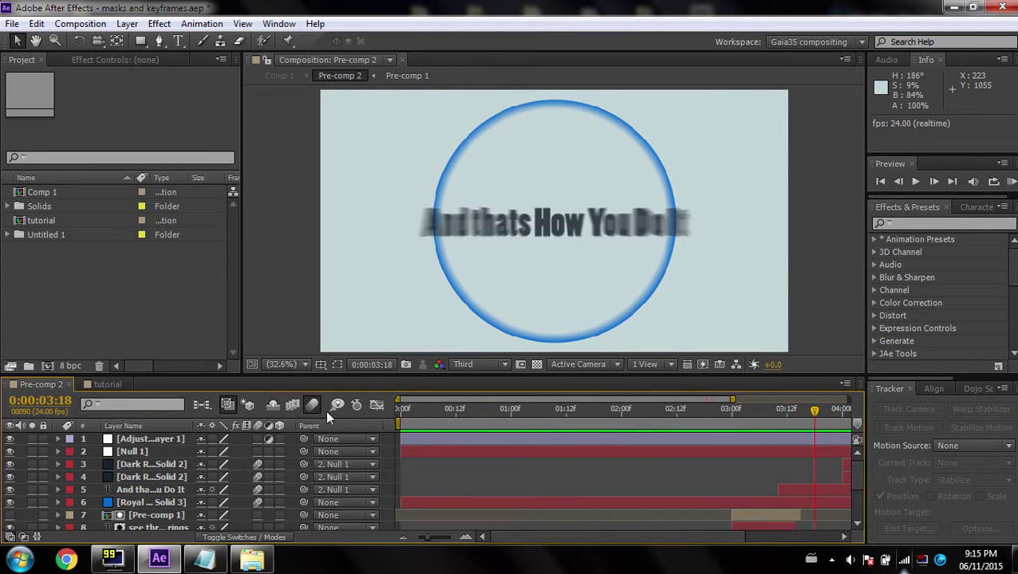
{"action": "left_click", "coordinate": [110, 384]}
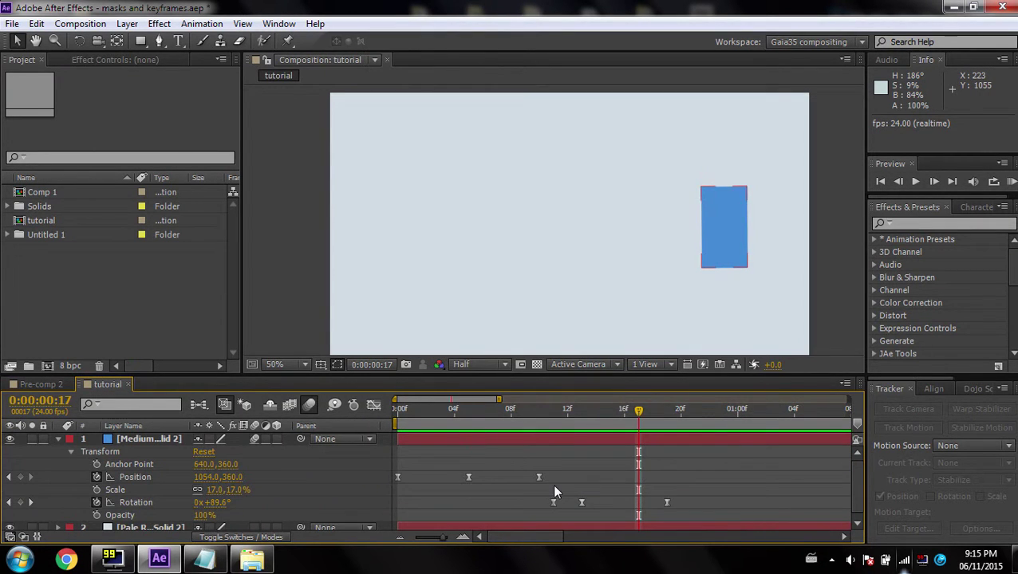
{"action": "scroll", "coordinate": [552, 483], "scroll_direction": "up", "scroll_amount": 3}
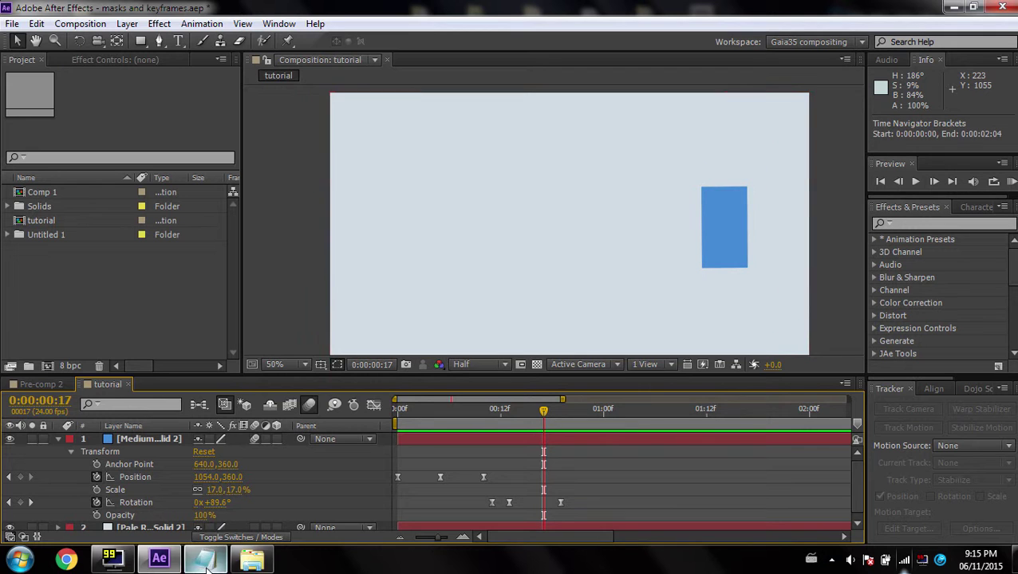
{"action": "left_click", "coordinate": [264, 569]}
{"action": "left_click", "coordinate": [262, 566]}
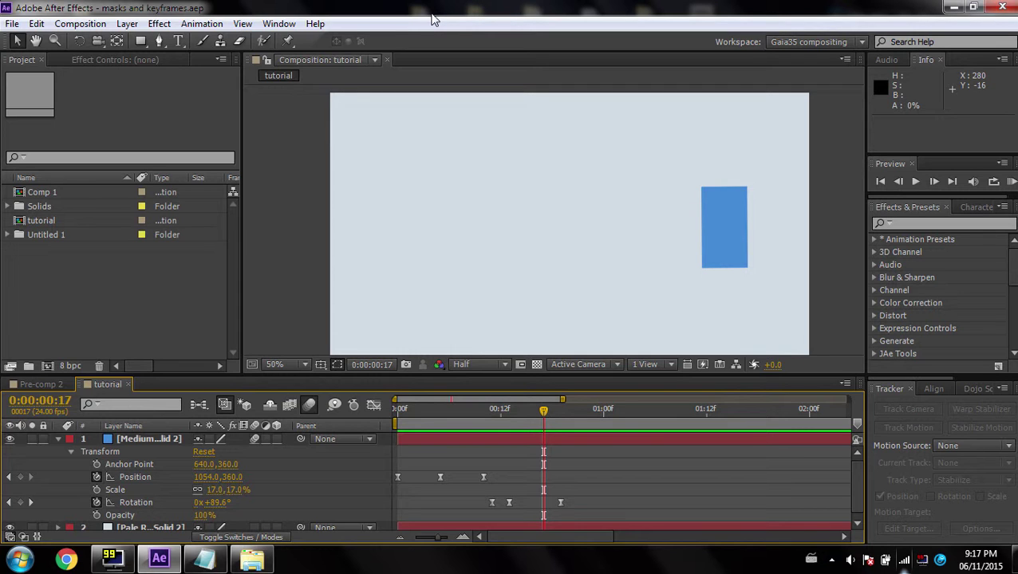
Step: Minimize After Effects, open the Windows temp folder by running %temp%, and select the Adobe After Effects Disk Cache folder
{"action": "left_click", "coordinate": [955, 10]}
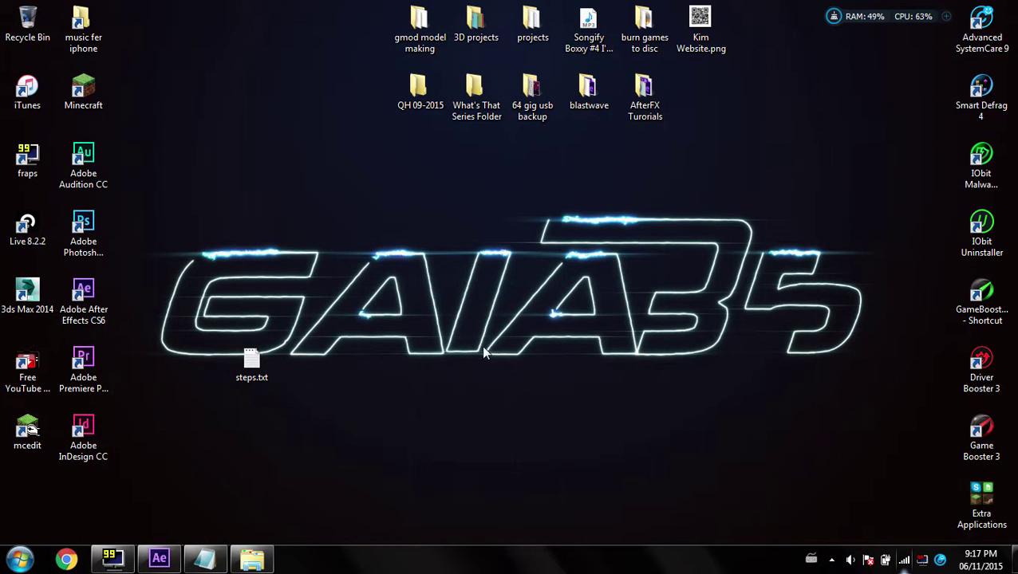
{"action": "key", "text": "super+r"}
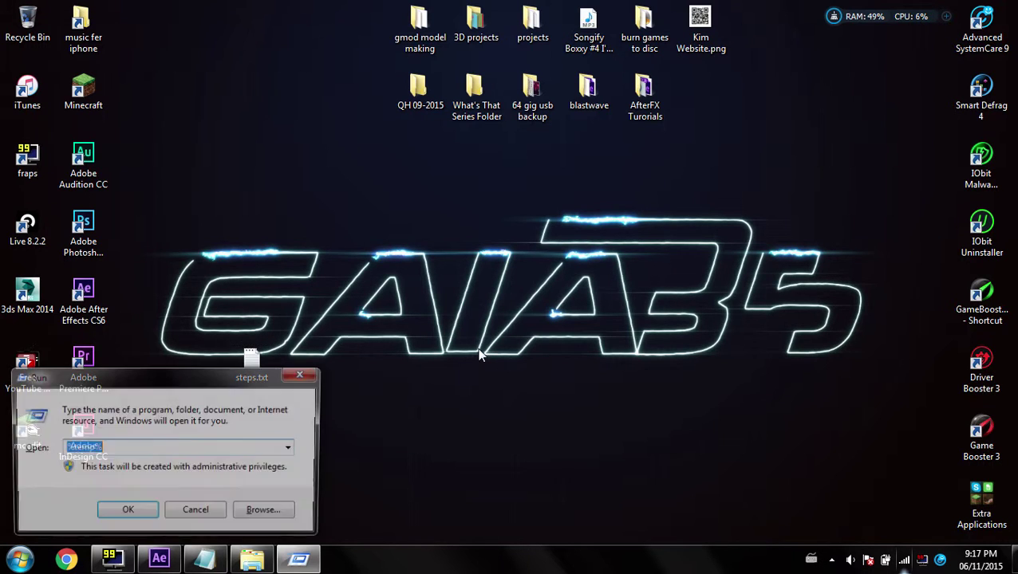
{"action": "left_click", "coordinate": [141, 445]}
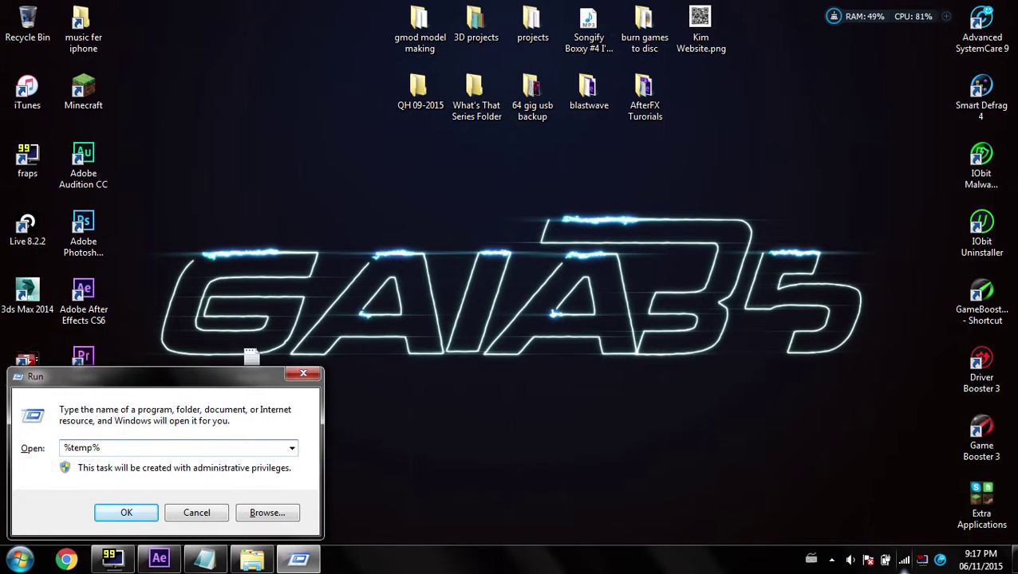
{"action": "left_click", "coordinate": [129, 513]}
{"action": "left_click", "coordinate": [395, 139]}
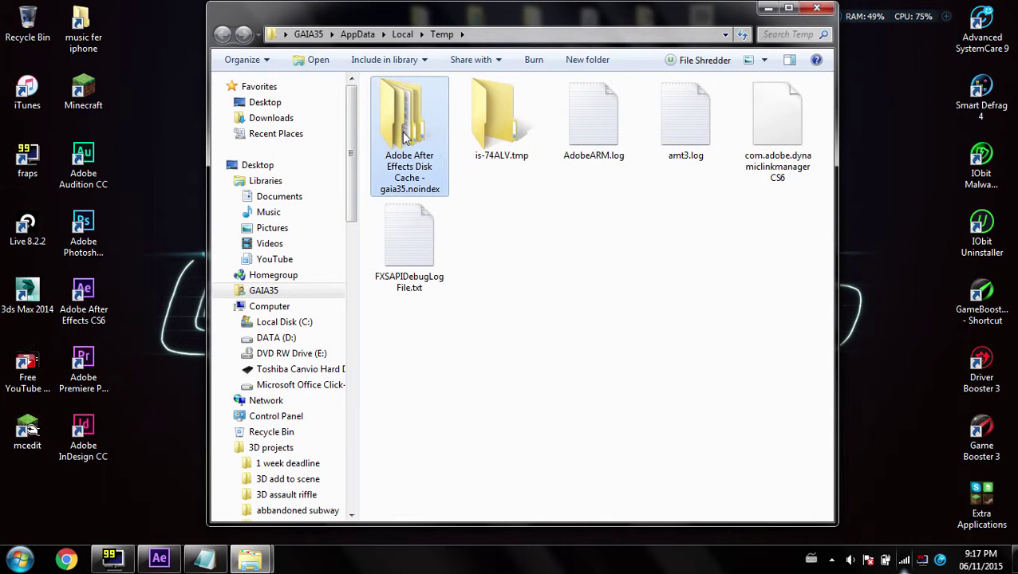
Step: Check the size of the Adobe After Effects Disk Cache folder in its properties
{"action": "right_click", "coordinate": [404, 122]}
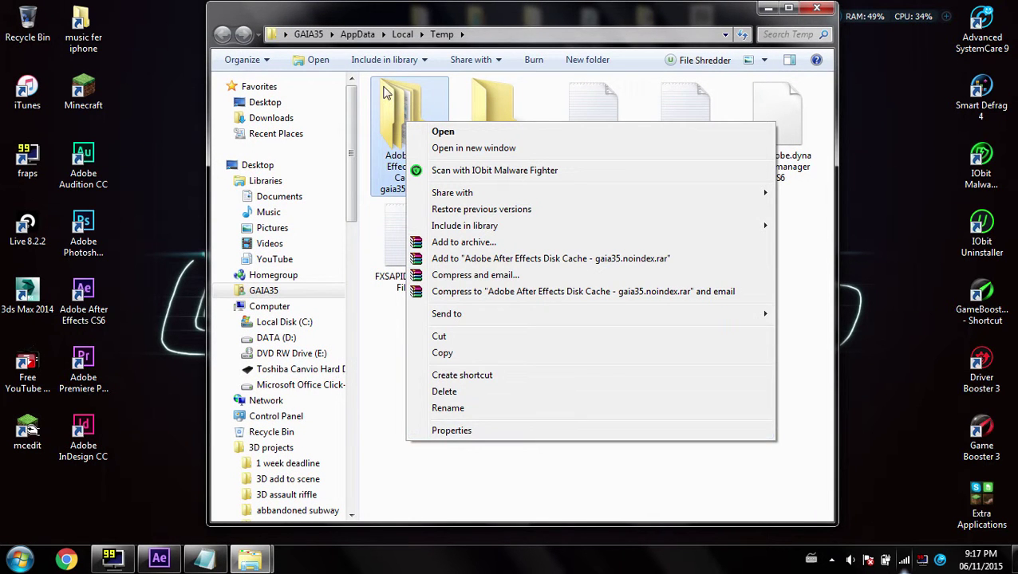
{"action": "left_click", "coordinate": [451, 431]}
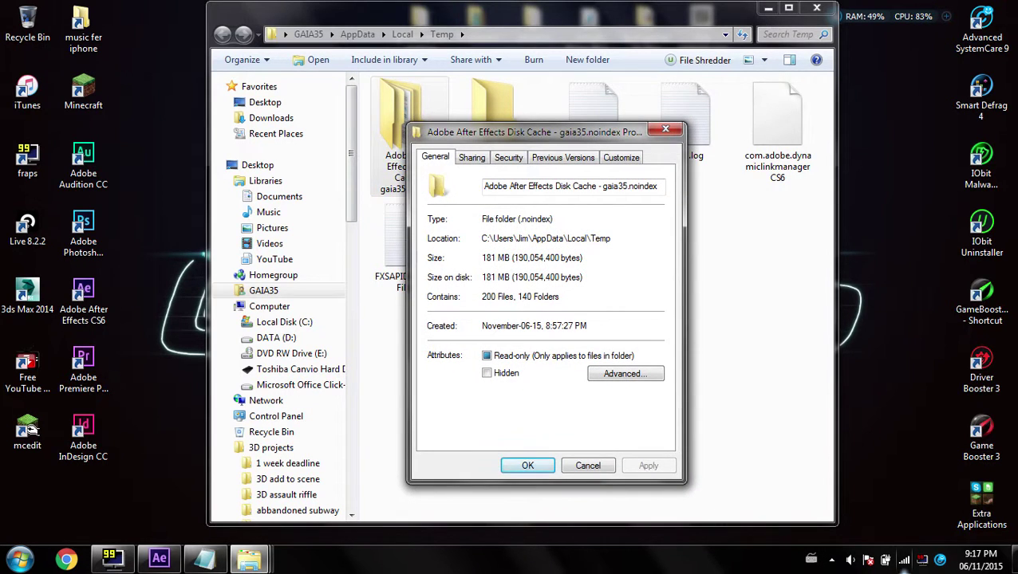
{"action": "left_click", "coordinate": [665, 129]}
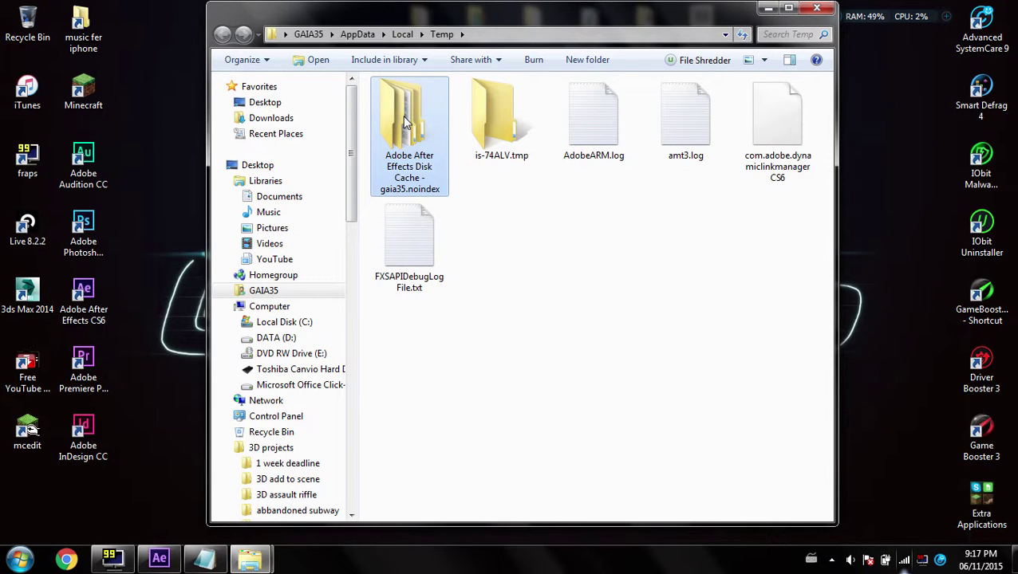
Step: Permanently delete everything in the Temp folder, skipping all items that are in use, and close the folder window
{"action": "left_click_drag", "start_coordinate": [782, 297], "coordinate": [398, 116]}
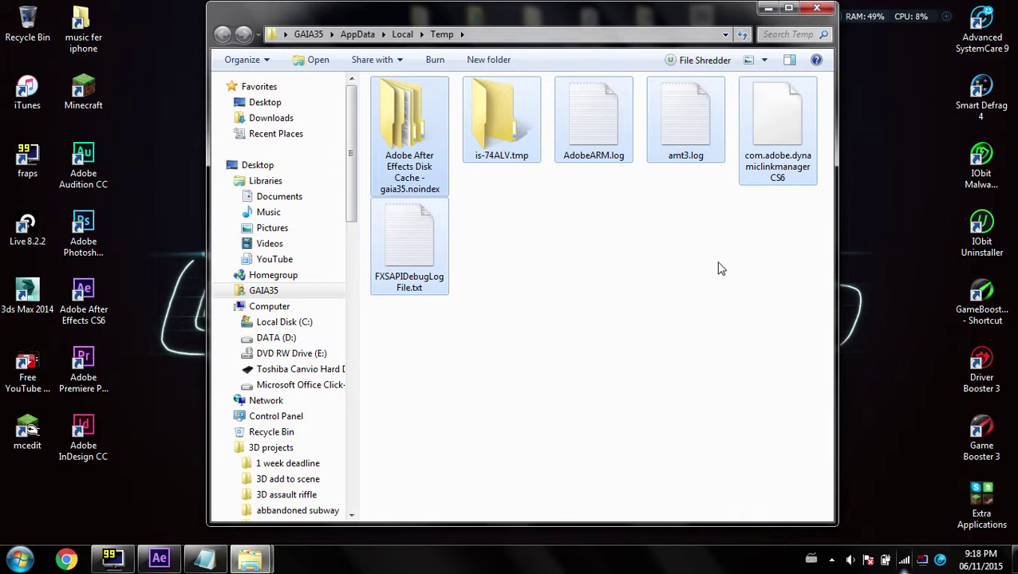
{"action": "key", "text": "shift+Delete"}
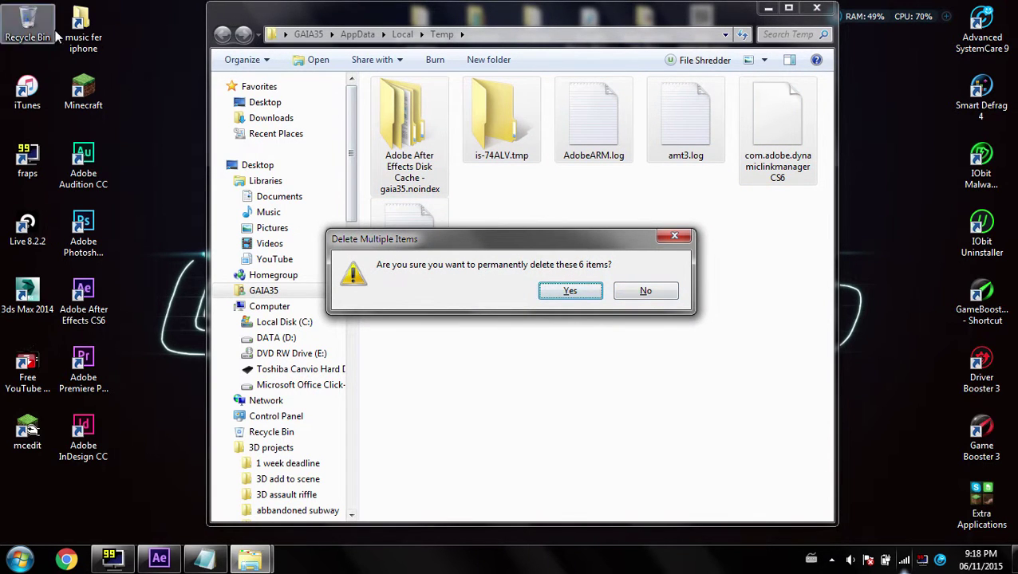
{"action": "left_click", "coordinate": [573, 292]}
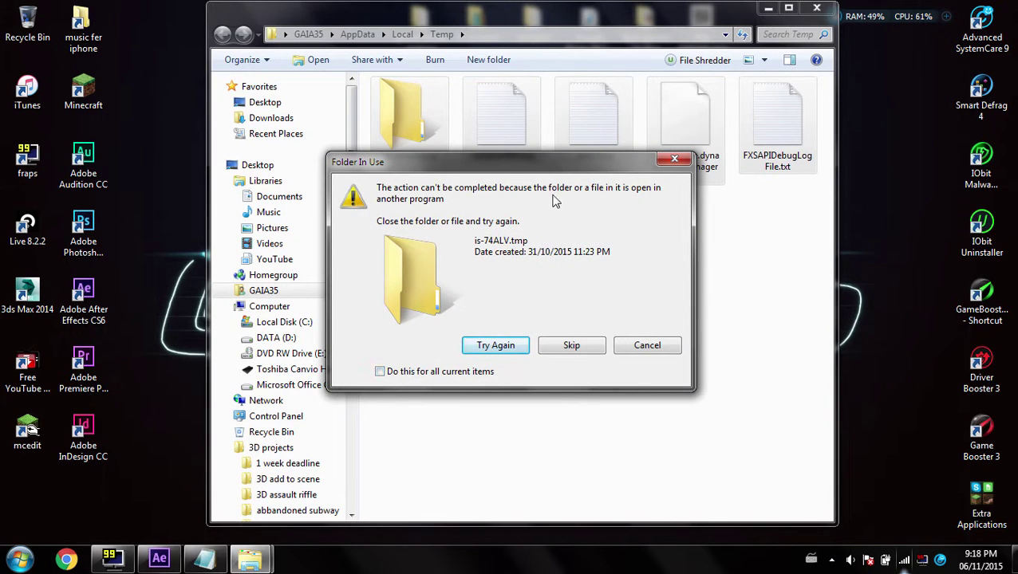
{"action": "left_click", "coordinate": [390, 376]}
{"action": "left_click", "coordinate": [579, 348]}
{"action": "left_click", "coordinate": [437, 241]}
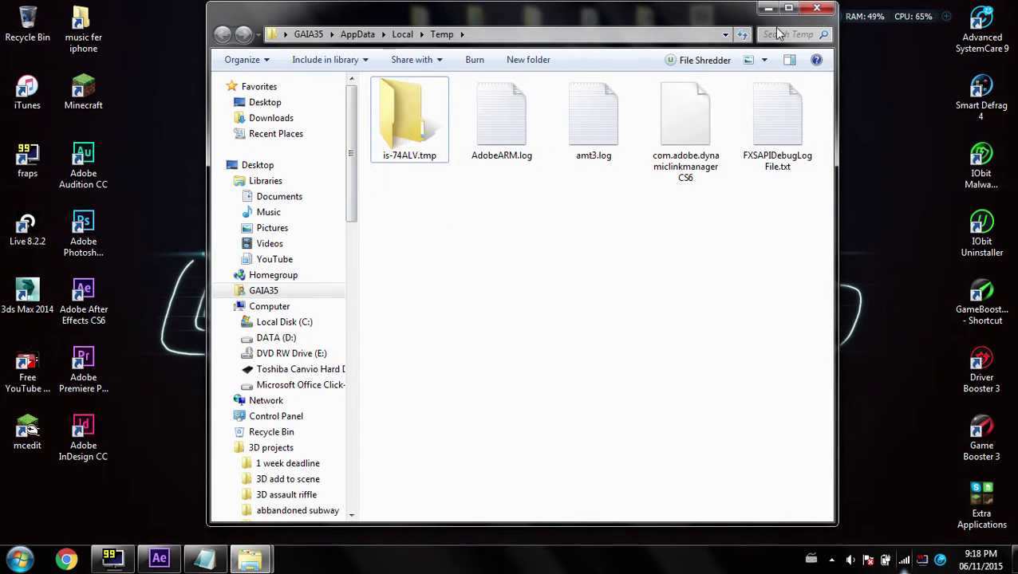
{"action": "left_click", "coordinate": [816, 10]}
{"action": "left_click_drag", "start_coordinate": [777, 213], "coordinate": [350, 357]}
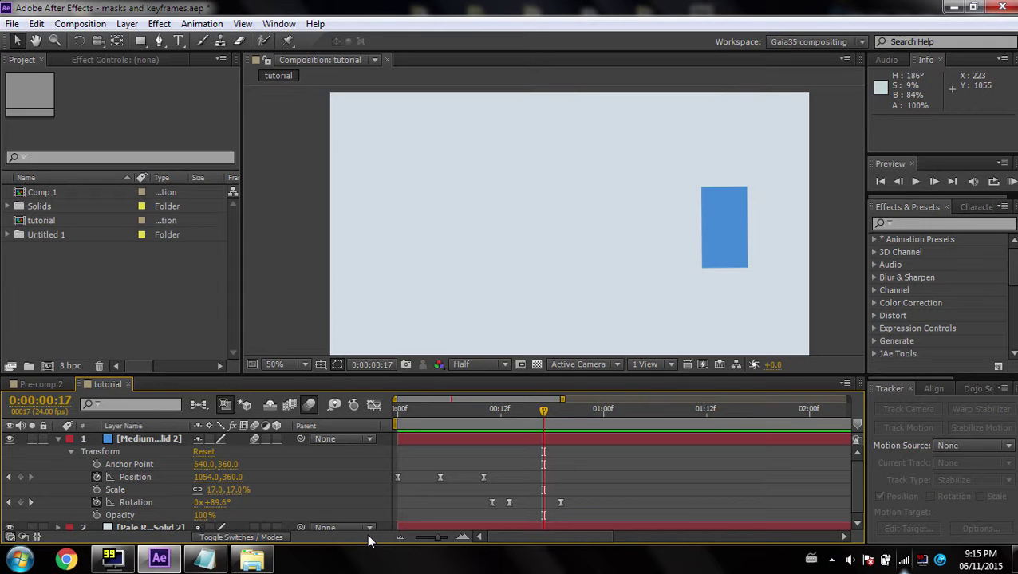
{"action": "left_click", "coordinate": [458, 524]}
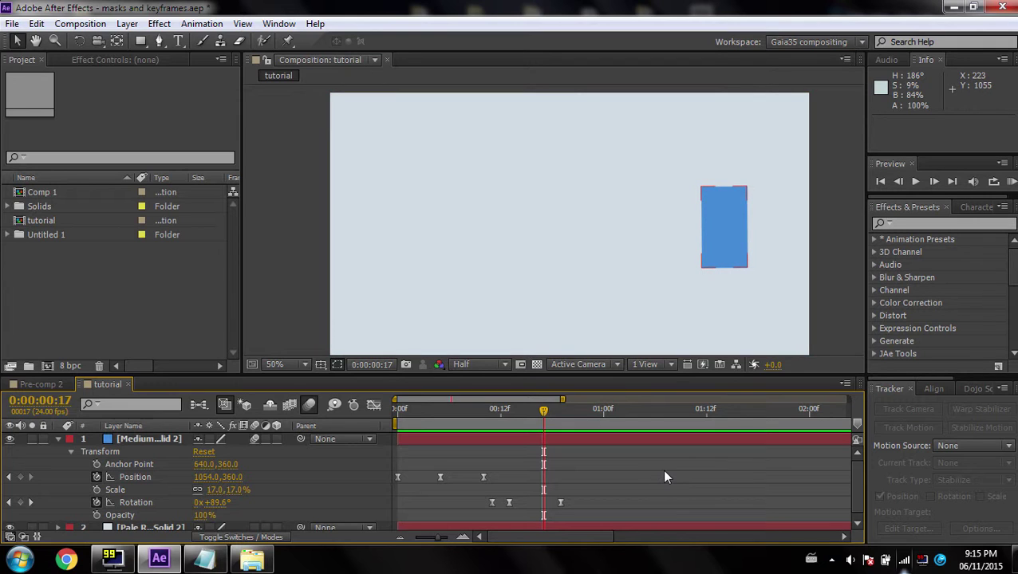